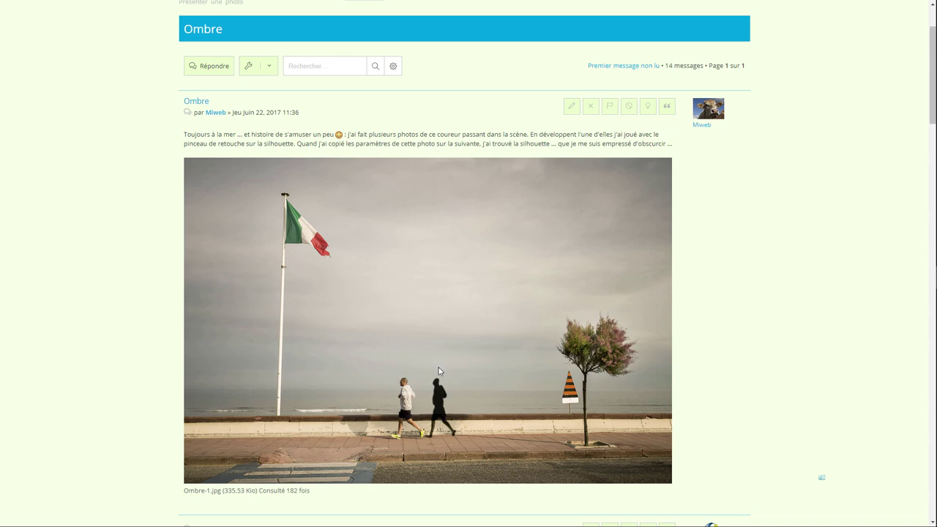
# Scroll through the Ombre forum post to view its jogger photo.
pyautogui.scroll(-1, 440, 374)
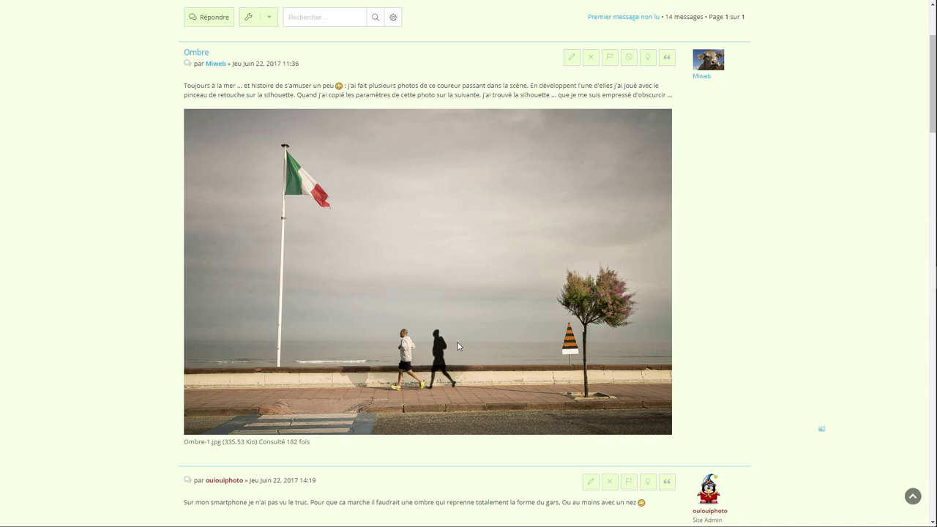
pyautogui.scroll(1, 458, 346)
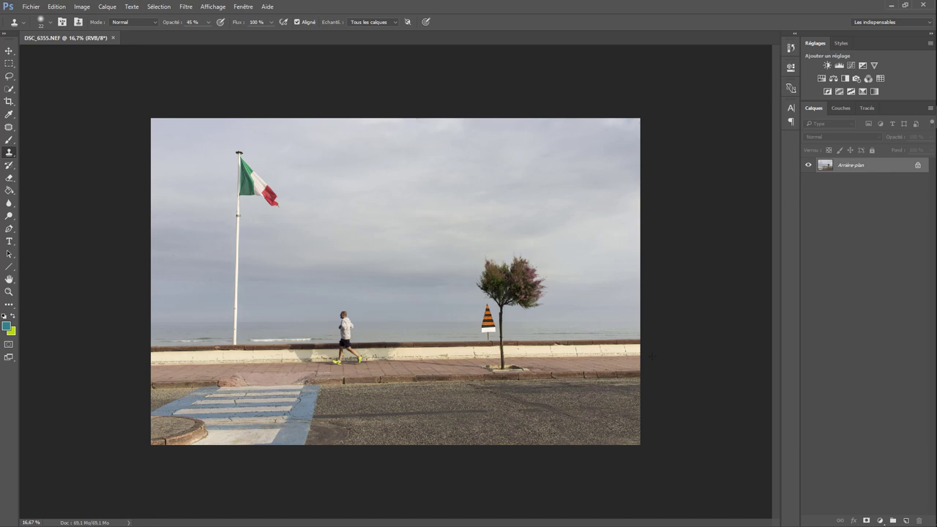
pyautogui.hotkey('ctrl', '+')
pyautogui.hotkey('ctrl', '+')
pyautogui.hotkey('ctrl', '+')
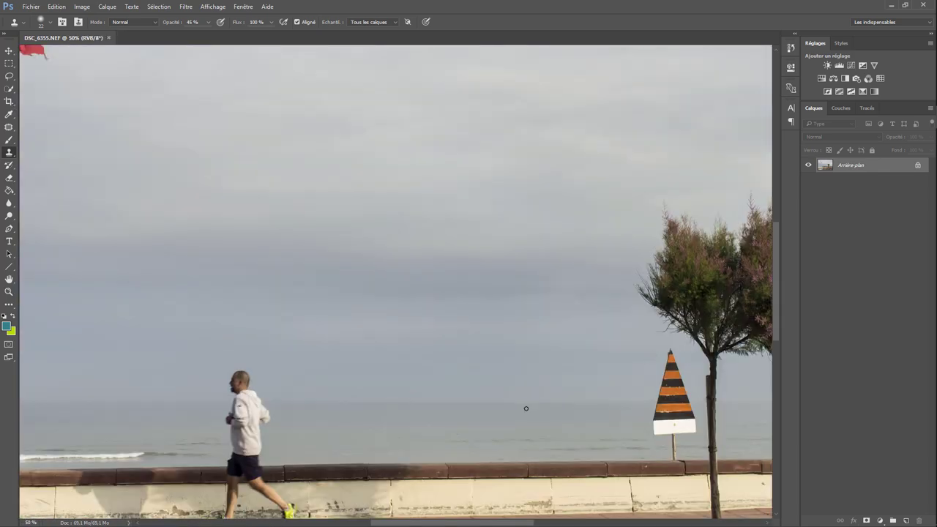
pyautogui.moveTo(298, 432); pyautogui.dragTo(584, 231)
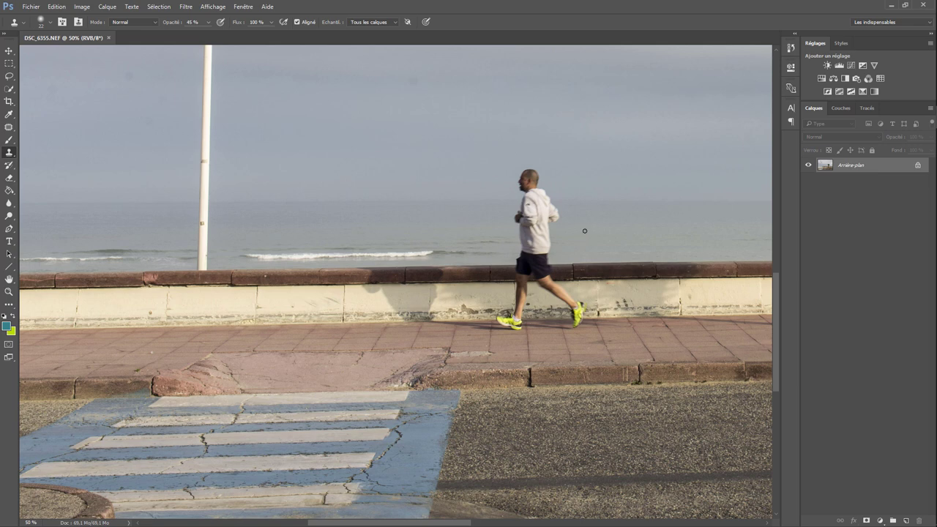
pyautogui.hotkey('ctrl', '+')
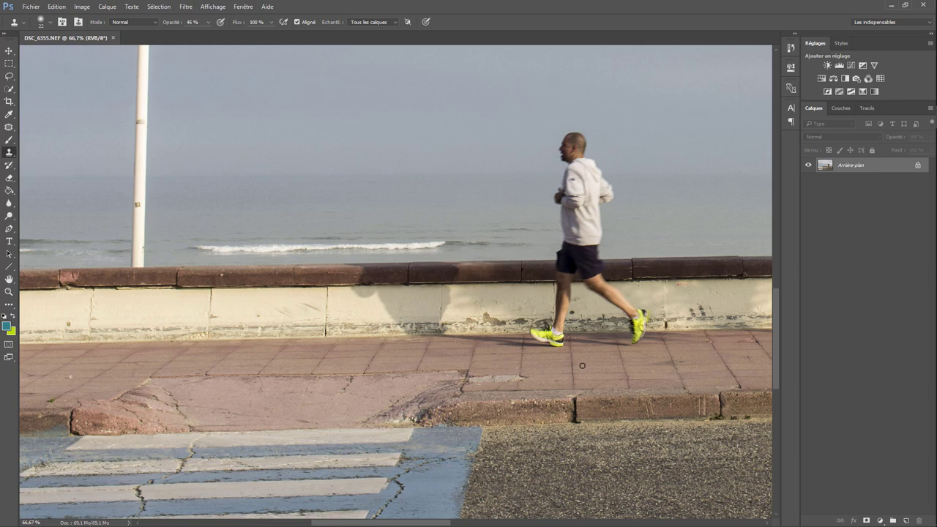
pyautogui.hotkey('ctrl', '1')
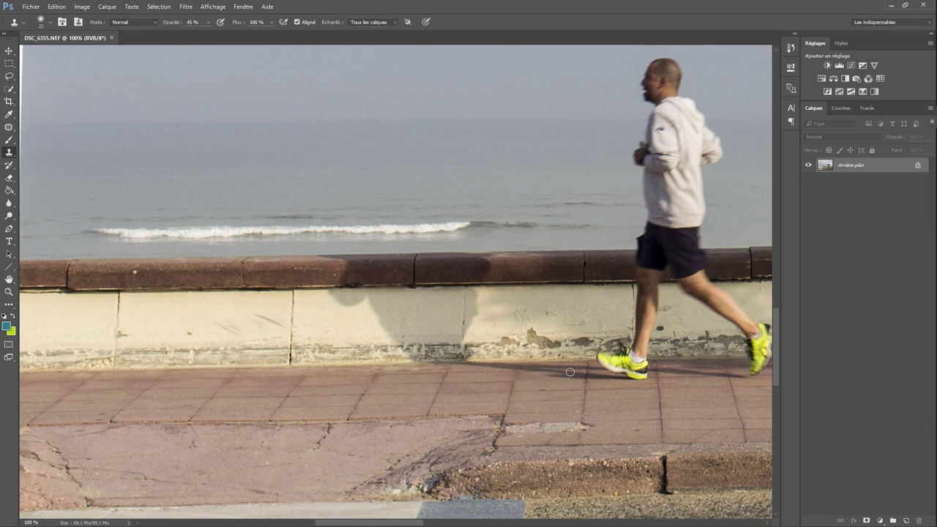
pyautogui.hotkey('ctrl', '-')
pyautogui.hotkey('ctrl', '-')
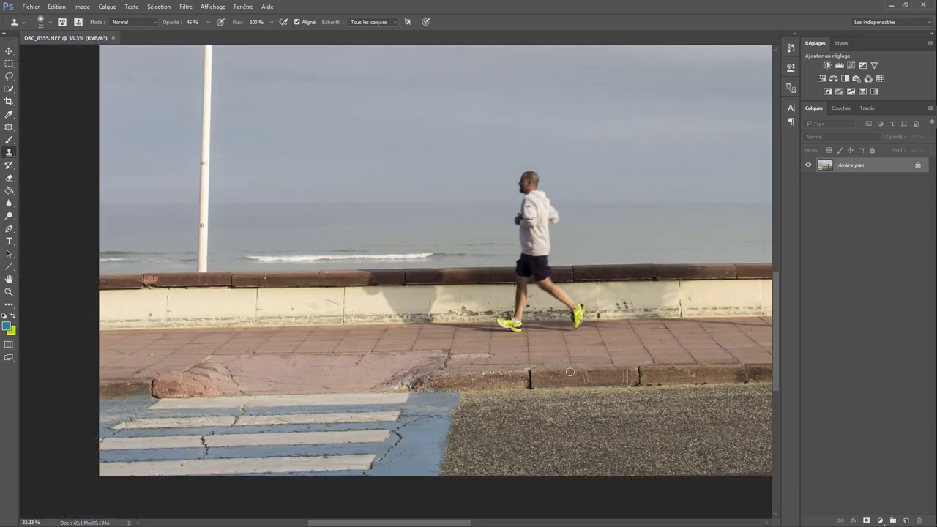
pyautogui.hotkey('ctrl', '-')
pyautogui.hotkey('ctrl', '-')
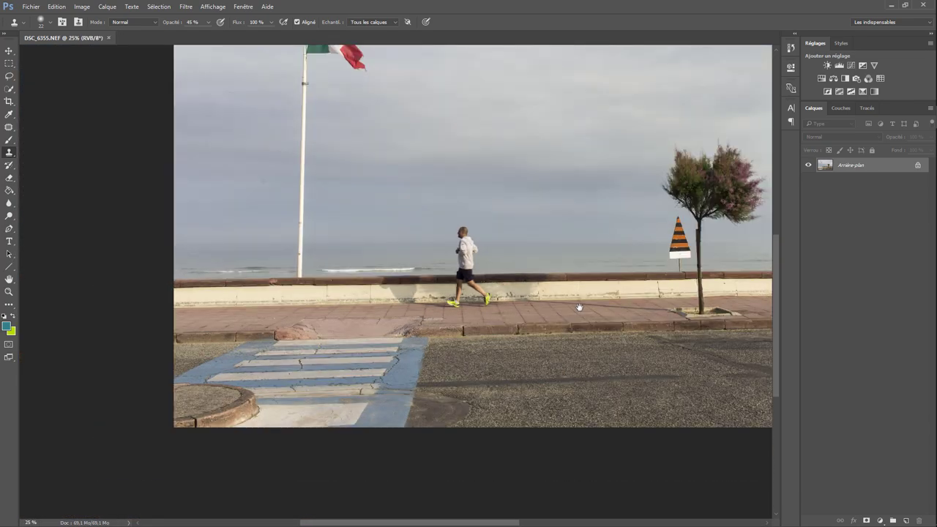
pyautogui.scroll(1, 580, 308)
pyautogui.moveTo(580, 308); pyautogui.dragTo(413, 357)
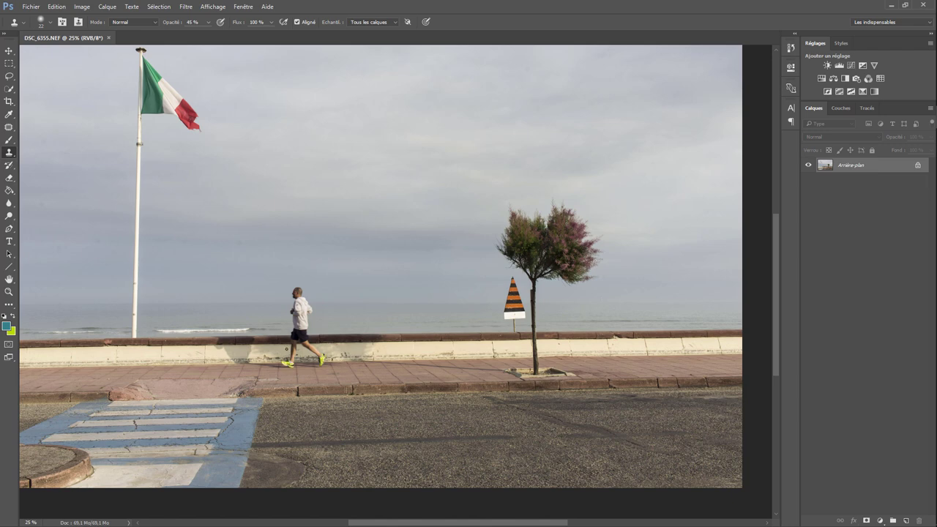
pyautogui.hotkey('ctrl', '+')
pyautogui.hotkey('ctrl', '+')
pyautogui.hotkey('ctrl', '+')
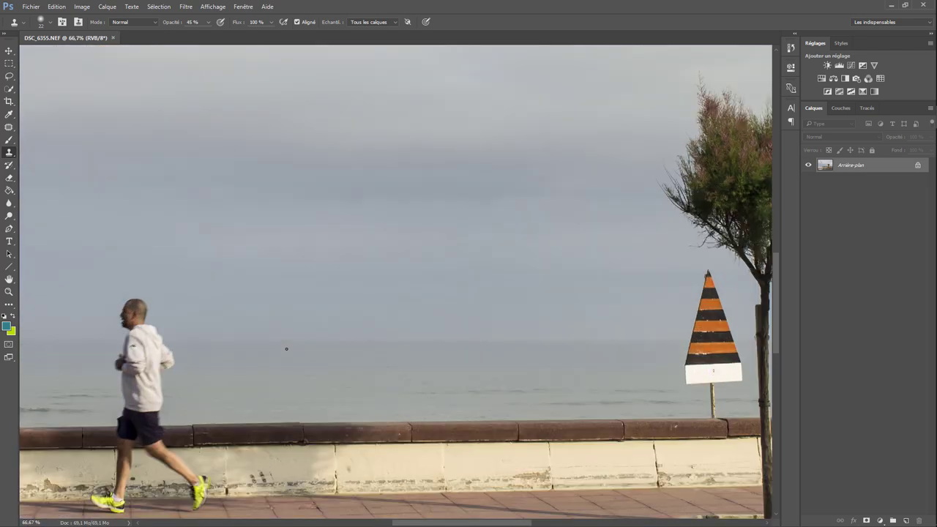
pyautogui.hscroll(-5, 410, 362)
pyautogui.scroll(-2, 410, 362)
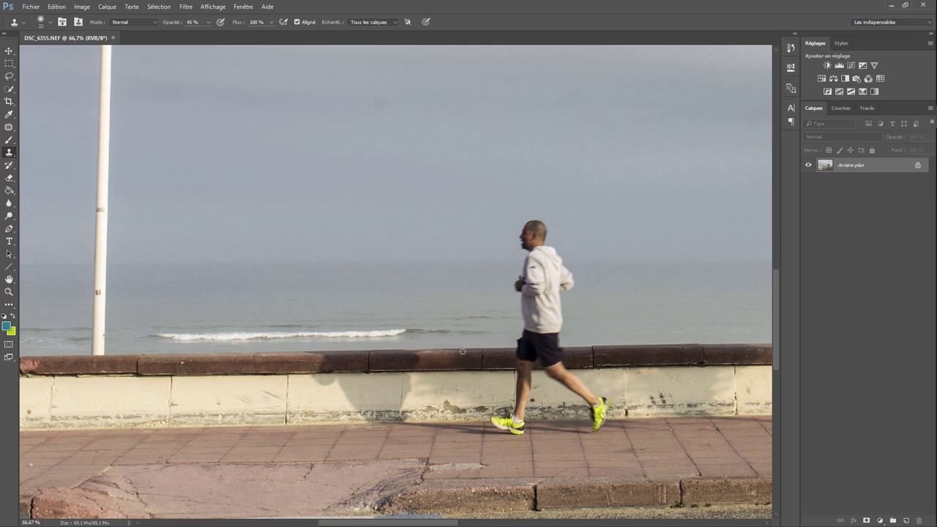
pyautogui.hotkey('ctrl', '+')
pyautogui.hotkey('ctrl', '+')
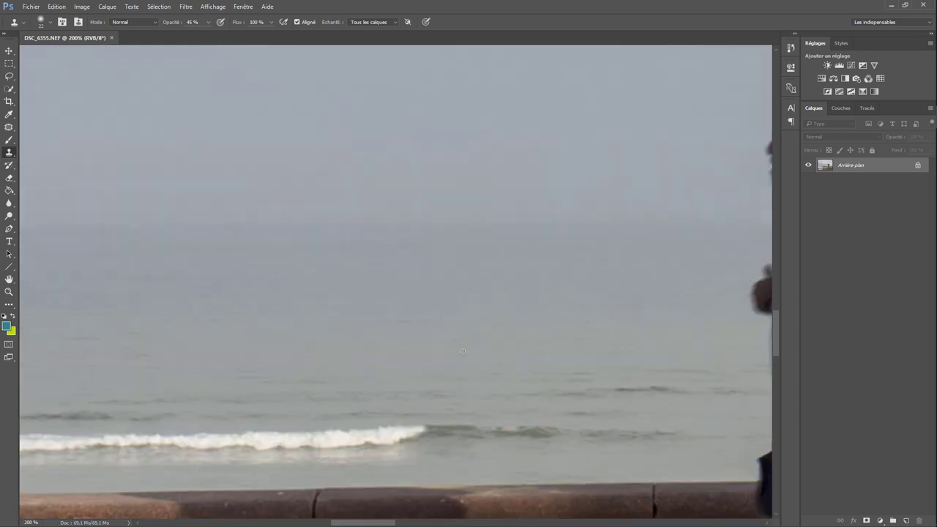
# Clone out the runner's shadow on the wall face, alternating full and about one-third opacity.
pyautogui.moveTo(384, 461); pyautogui.dragTo(468, 208)
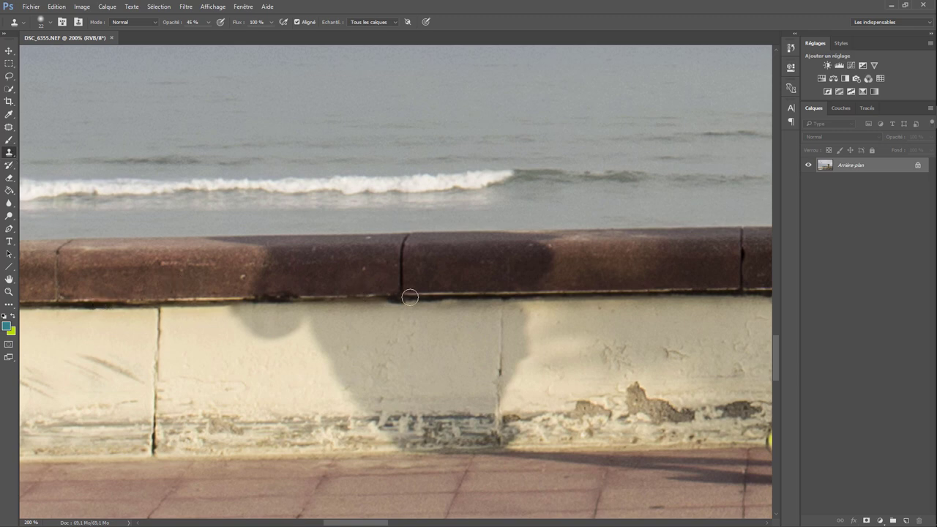
pyautogui.keyDown('alt'); pyautogui.click(159, 301); pyautogui.keyUp('alt')
pyautogui.moveTo(495, 295)
pyautogui.mouseDown()
pyautogui.moveTo(520, 312)
pyautogui.moveTo(503, 305)
pyautogui.moveTo(496, 328)
pyautogui.moveTo(435, 372)
pyautogui.moveTo(479, 430)
pyautogui.moveTo(472, 374)
pyautogui.mouseUp()
pyautogui.press('0')
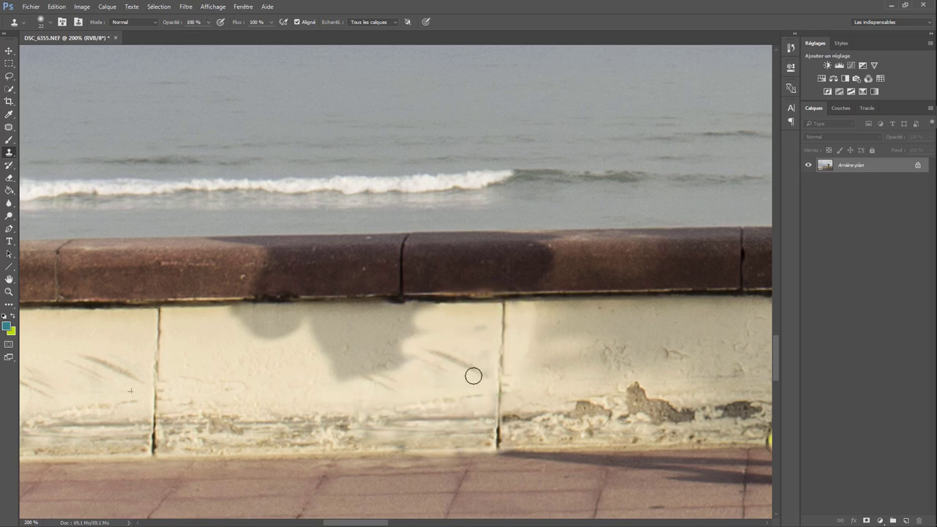
pyautogui.press('3')
pyautogui.press('3')
pyautogui.moveTo(533, 321); pyautogui.dragTo(540, 370)
pyautogui.hscroll(-5, 176, 330)
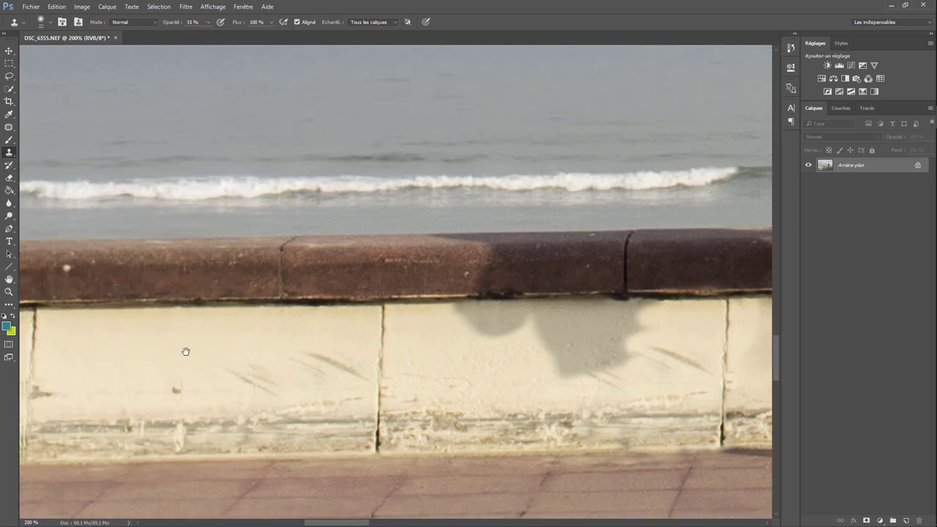
pyautogui.moveTo(479, 298)
pyautogui.mouseDown()
pyautogui.moveTo(468, 297)
pyautogui.moveTo(561, 358)
pyautogui.mouseUp()
pyautogui.press('0')
# Clone away the dark patch on the top stone, then set opacity 45% and flow 30%.
pyautogui.hscroll(-2, 259, 292)
pyautogui.hscroll(4, 68, 251)
pyautogui.moveTo(351, 252); pyautogui.dragTo(461, 300)
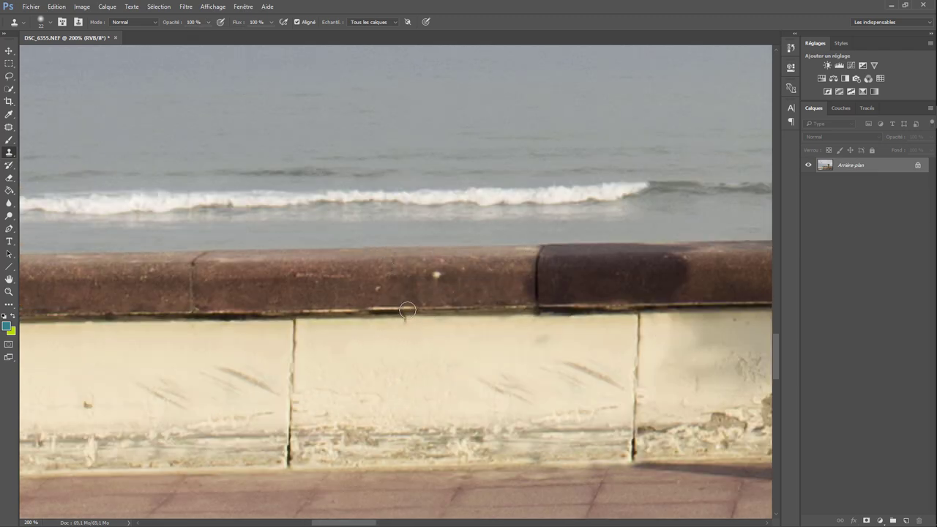
pyautogui.moveTo(541, 252); pyautogui.dragTo(607, 283)
pyautogui.press('4')
pyautogui.press('5')
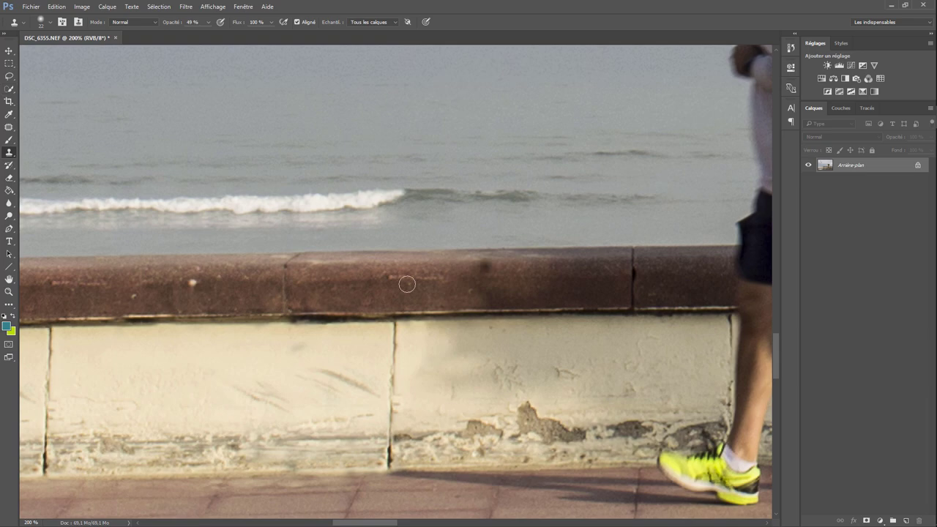
pyautogui.hotkey('shift', '3')
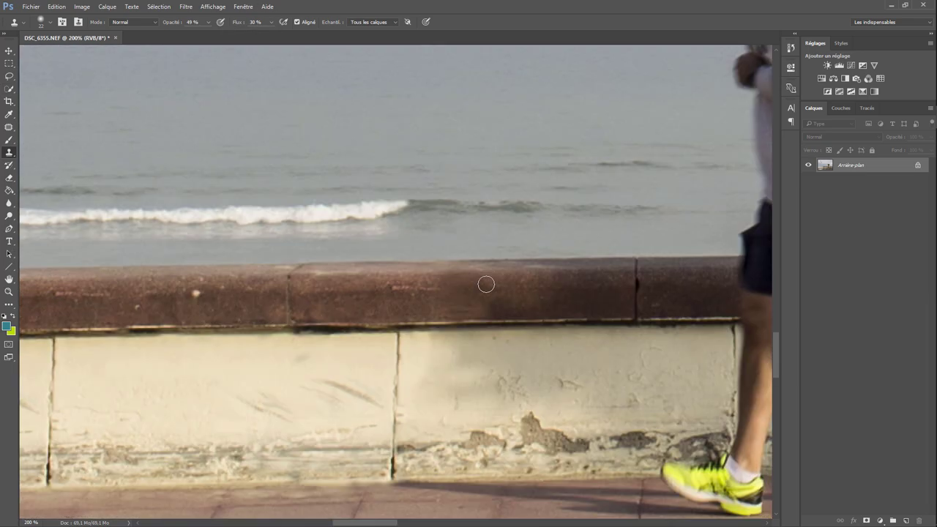
# Lasso and patch the uneven area on the wall's top stone, then deselect.
pyautogui.press('l')
pyautogui.moveTo(497, 273); pyautogui.dragTo(513, 309)
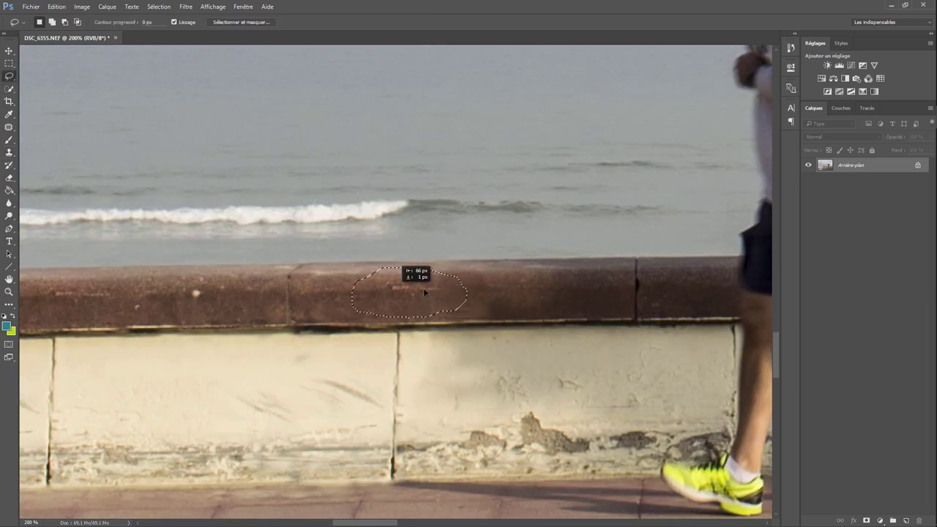
pyautogui.press('s')
pyautogui.hotkey('ctrl', 'd')
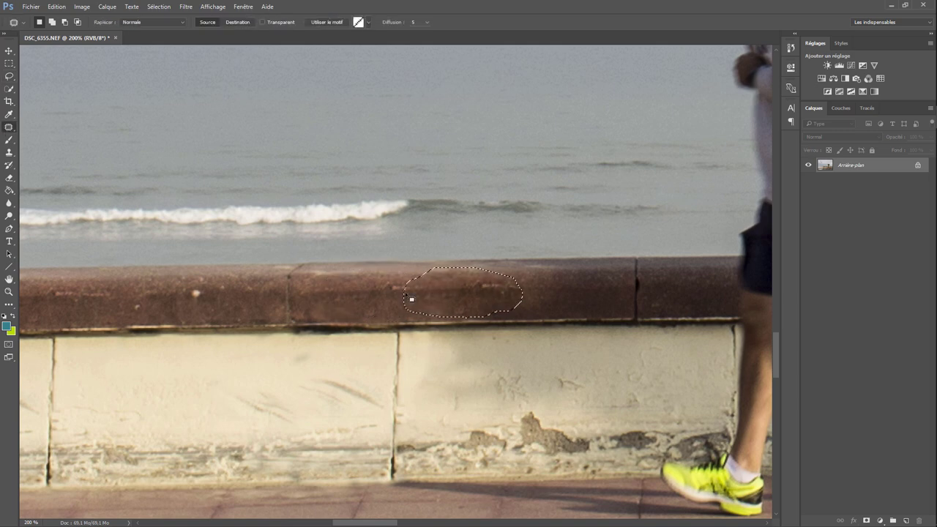
# Clone out the dark pavement shadow near the runner's feet at full opacity.
pyautogui.scroll(-5, 366, 377)
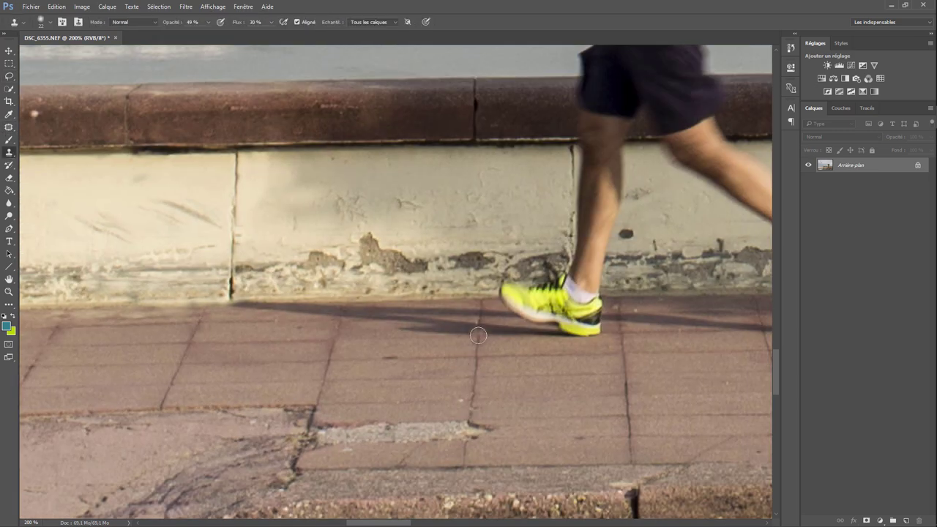
pyautogui.press('0')
pyautogui.moveTo(475, 334); pyautogui.dragTo(548, 338)
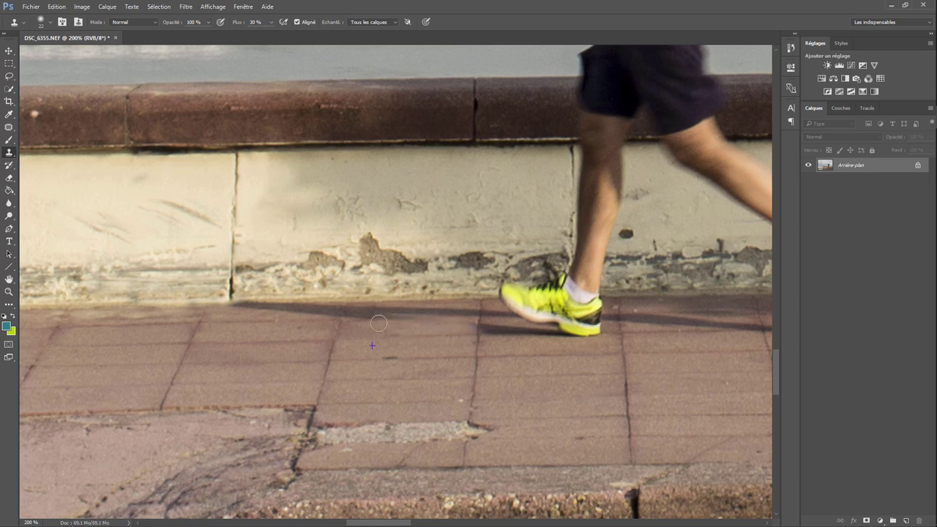
pyautogui.moveTo(359, 321); pyautogui.dragTo(451, 315)
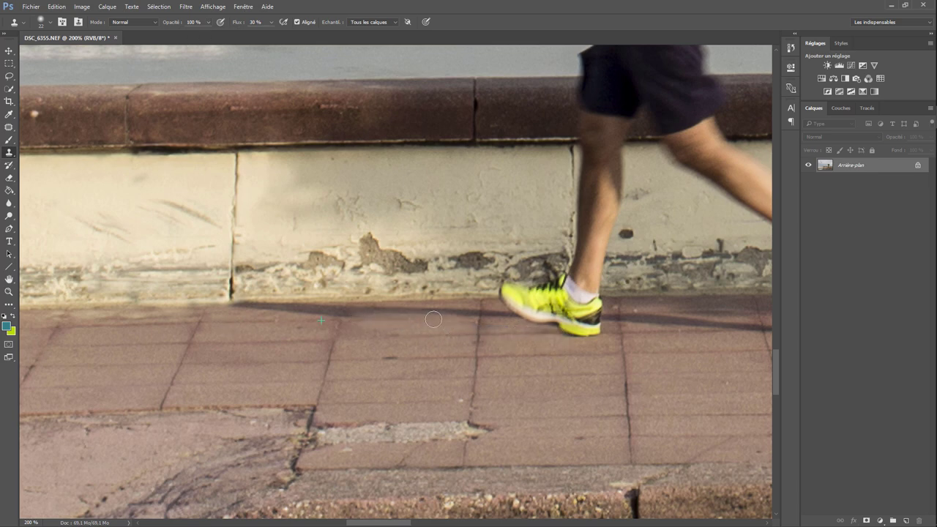
pyautogui.moveTo(394, 314); pyautogui.dragTo(476, 315)
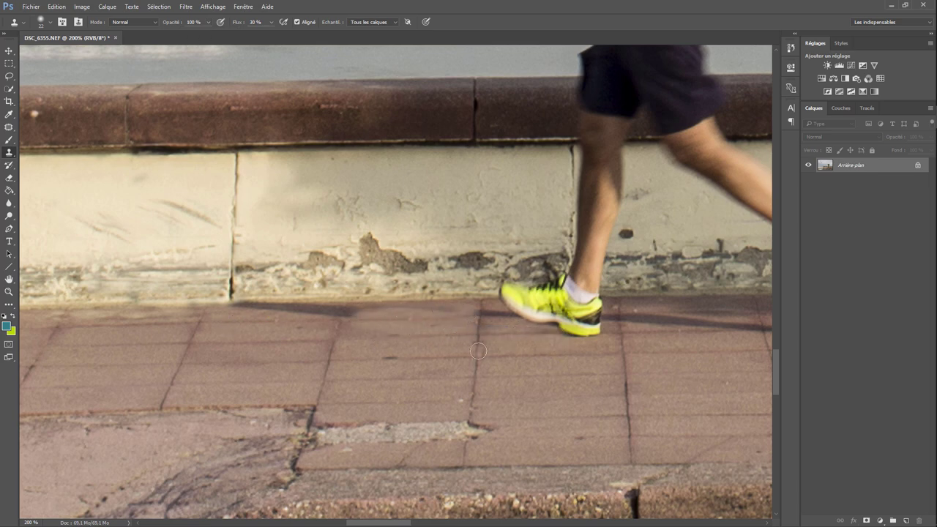
# With a 14 px brush at full flow, clean the wall base and remaining pavement shadow.
pyautogui.rightClick(493, 333)
pyautogui.moveTo(606, 339); pyautogui.dragTo(564, 340)
pyautogui.press('Return')
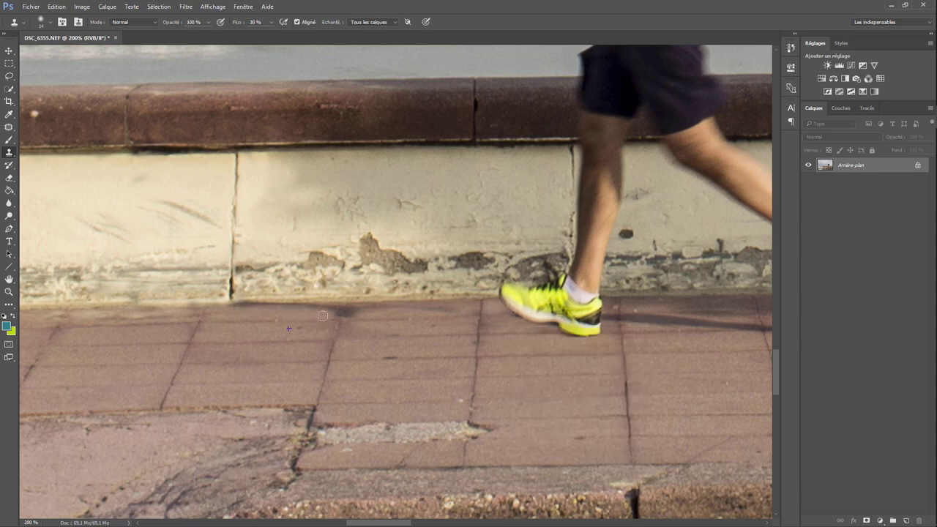
pyautogui.hotkey('shift', '0')
pyautogui.hscroll(-3, 93, 308)
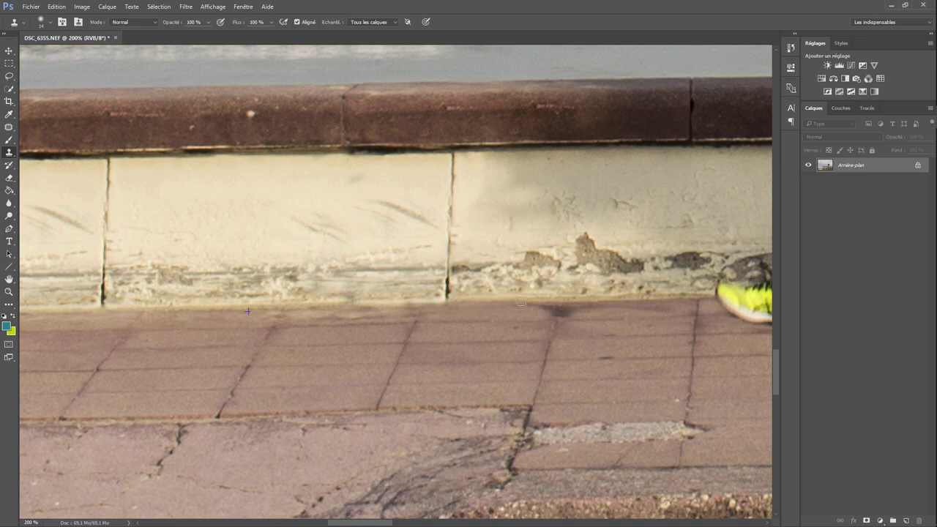
pyautogui.moveTo(559, 304)
pyautogui.mouseDown()
pyautogui.moveTo(564, 313)
pyautogui.moveTo(643, 309)
pyautogui.mouseUp()
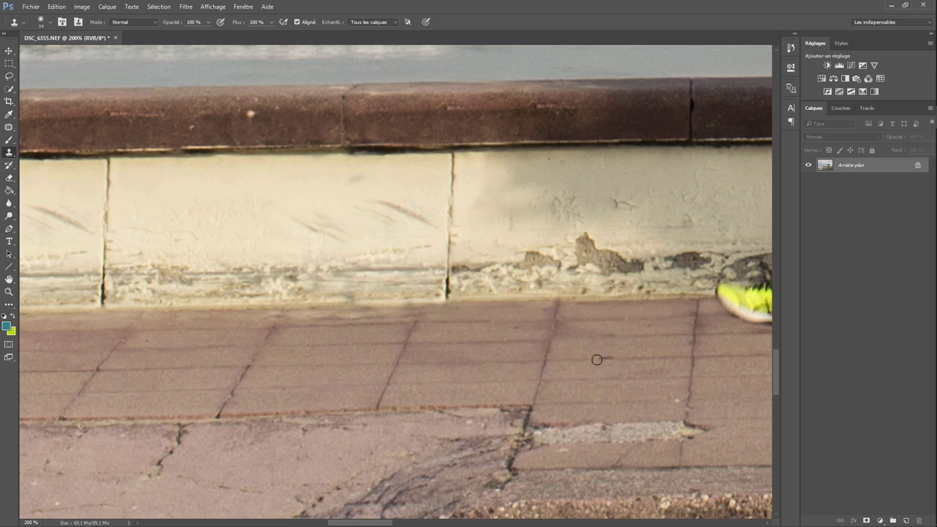
pyautogui.hscroll(7, 561, 342)
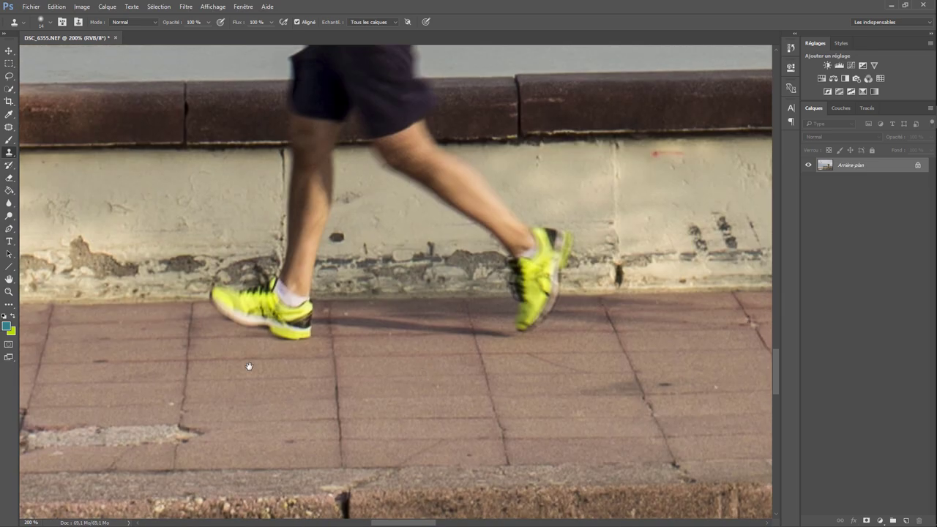
pyautogui.moveTo(322, 319)
pyautogui.mouseDown()
pyautogui.moveTo(411, 325)
pyautogui.moveTo(341, 339)
pyautogui.moveTo(497, 334)
pyautogui.mouseUp()
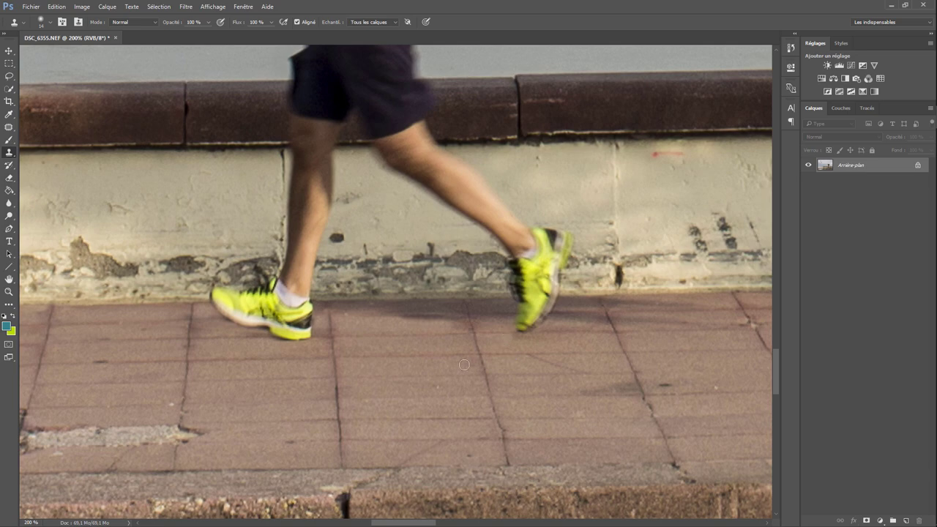
pyautogui.hotkey('ctrl', '-')
pyautogui.hotkey('ctrl', '-')
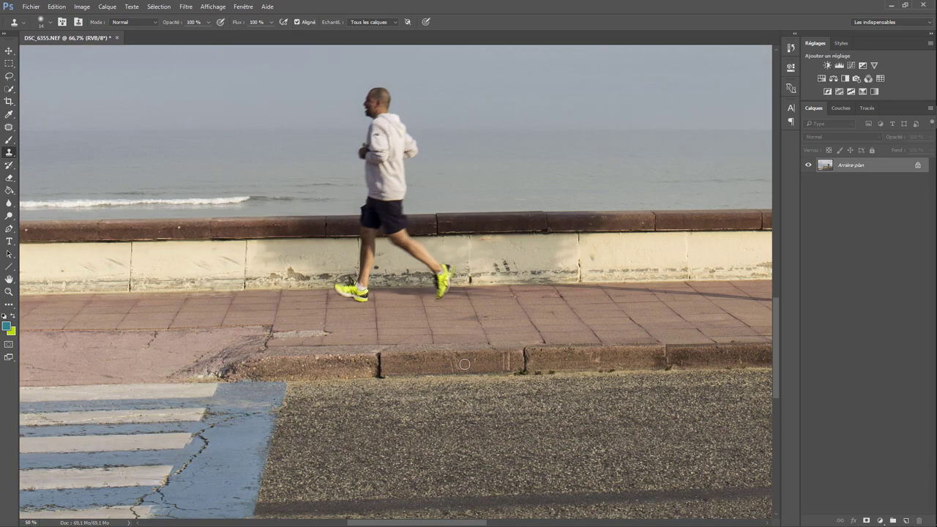
pyautogui.hotkey('ctrl', '-')
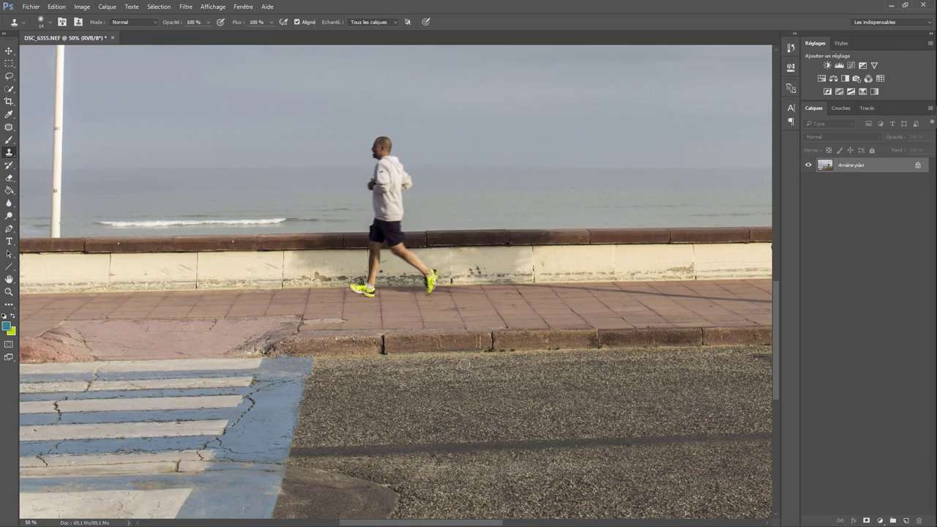
pyautogui.hotkey('ctrl', '-')
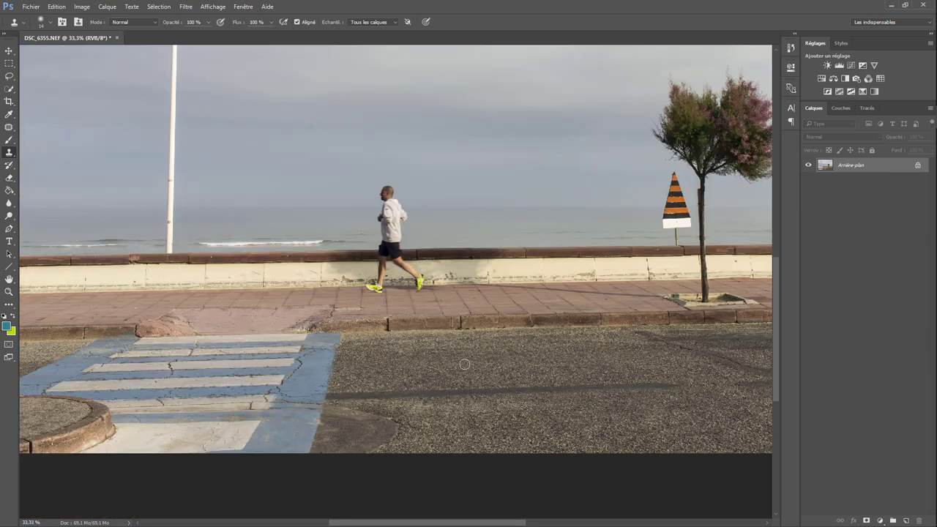
pyautogui.hotkey('ctrl', '+')
pyautogui.hotkey('ctrl', '+')
pyautogui.hotkey('ctrl', '+')
pyautogui.hotkey('ctrl', '+')
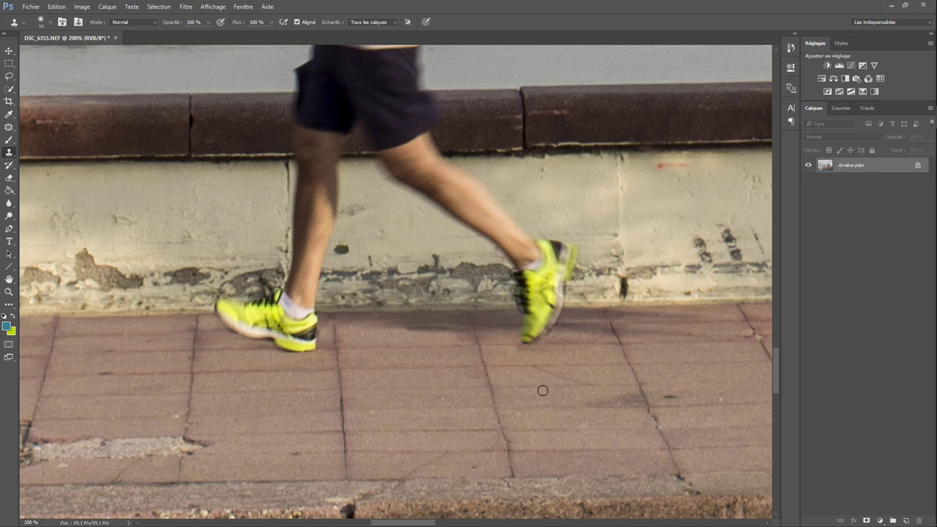
pyautogui.hotkey('ctrl', '-')
pyautogui.hotkey('ctrl', '-')
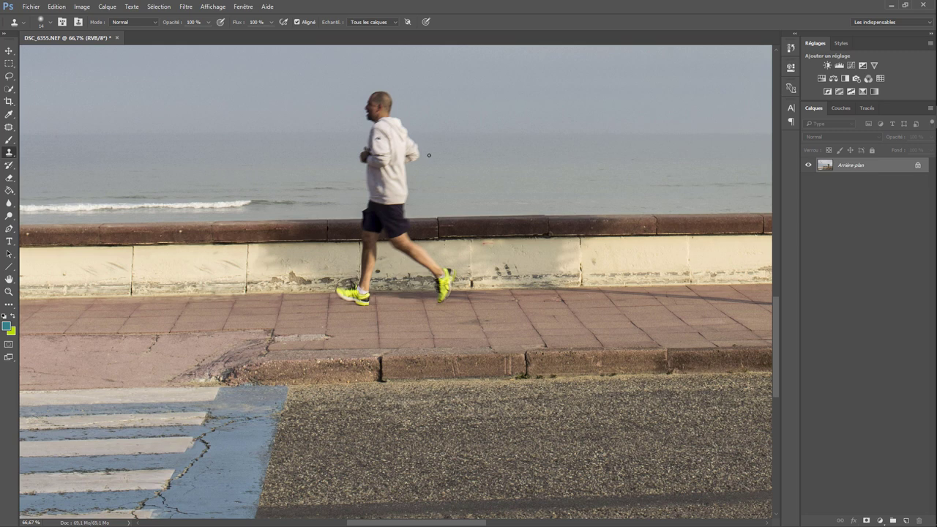
# Choose the Quick Selection tool with a 25 px brush.
pyautogui.click(10, 89)
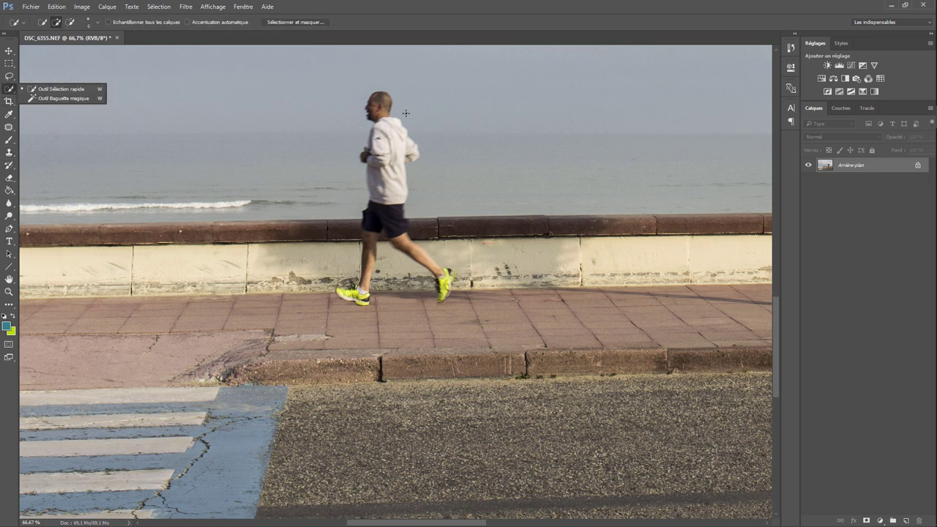
pyautogui.rightClick(381, 108)
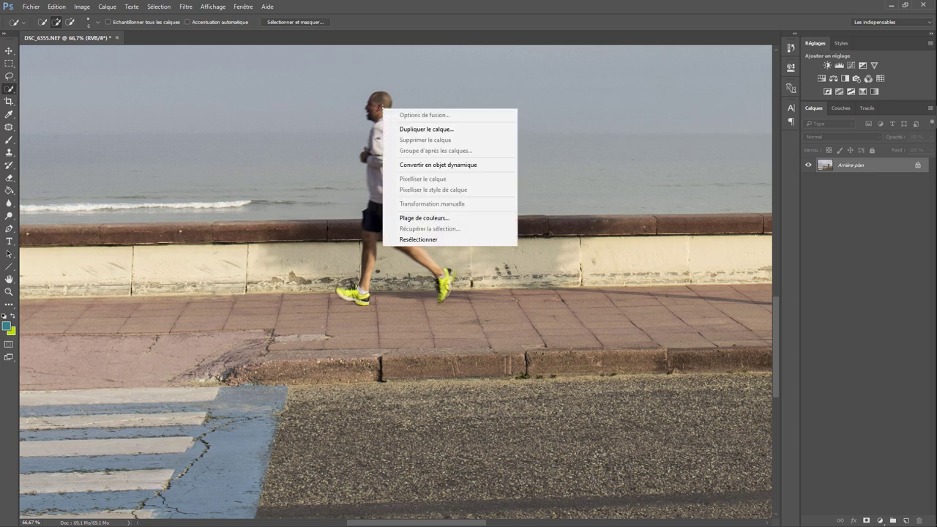
pyautogui.click(101, 24)
pyautogui.click(99, 24)
pyautogui.moveTo(50, 51); pyautogui.dragTo(56, 52)
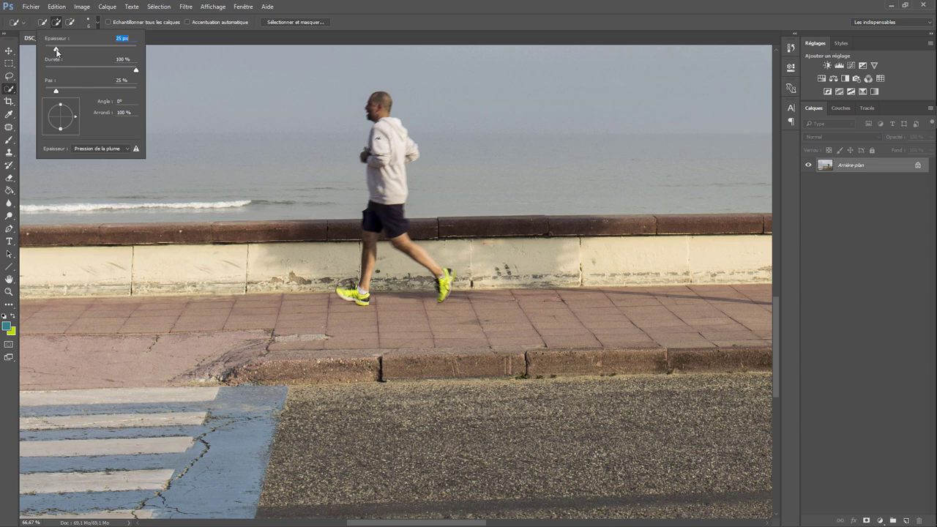
# Paint a selection over the runner from head down to both shoes.
pyautogui.click(382, 111)
pyautogui.moveTo(381, 111)
pyautogui.mouseDown()
pyautogui.moveTo(386, 209)
pyautogui.moveTo(358, 296)
pyautogui.mouseUp()
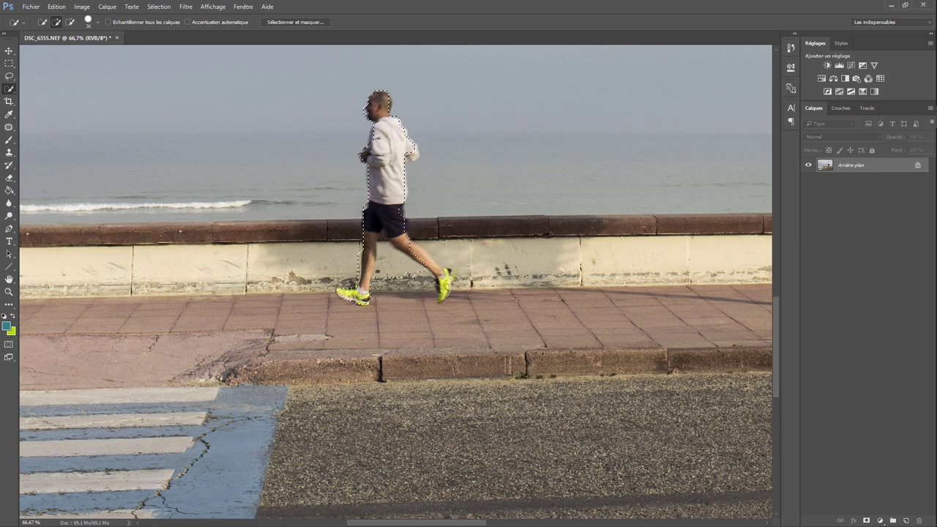
pyautogui.moveTo(410, 279); pyautogui.dragTo(443, 289)
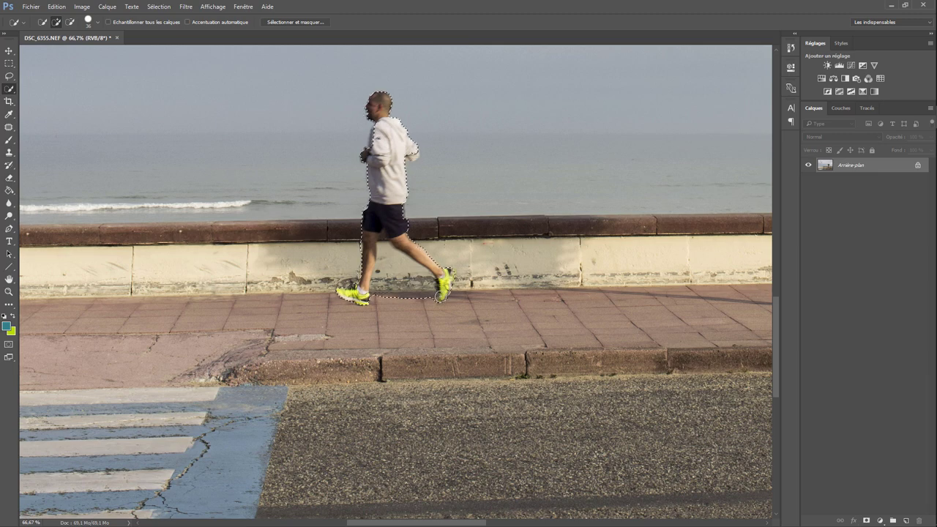
pyautogui.hotkey('ctrl', '+')
pyautogui.hotkey('ctrl', '+')
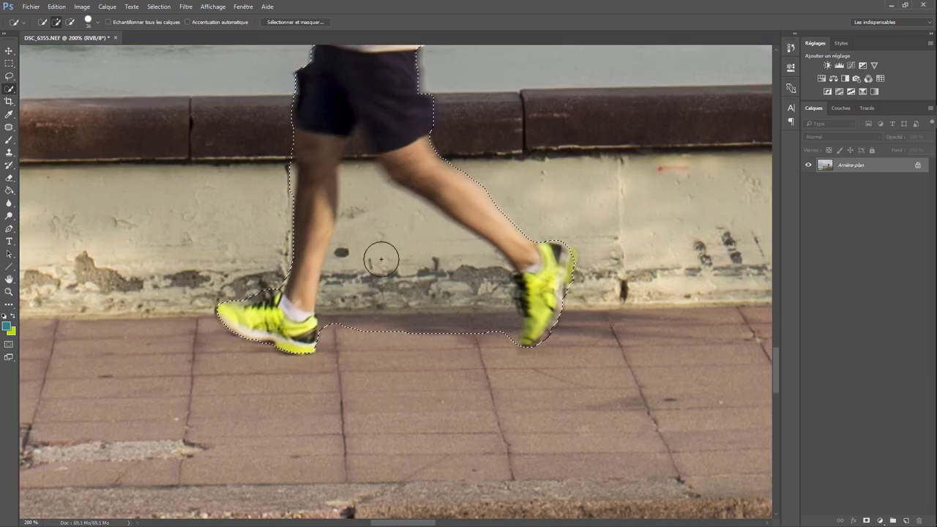
# Subtract the wall visible between the legs, keeping the inner left leg selected.
pyautogui.press('alt')
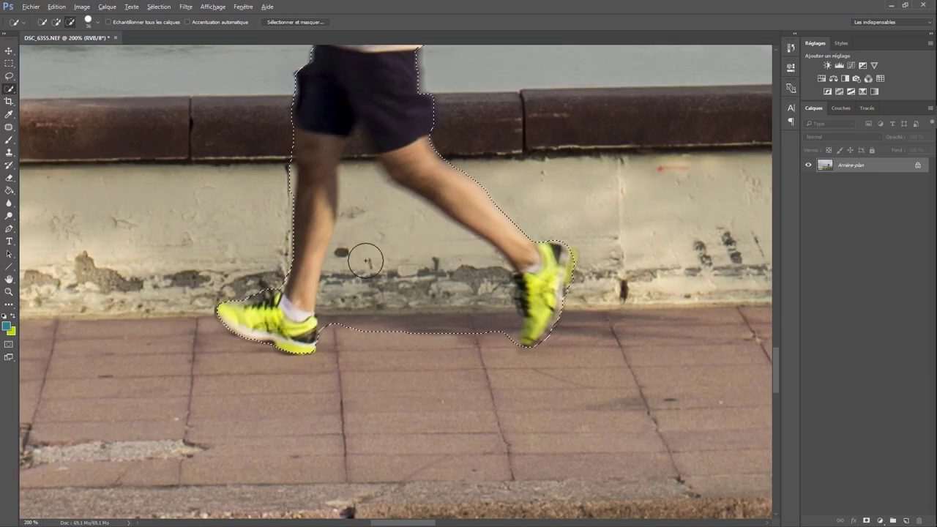
pyautogui.click(97, 23)
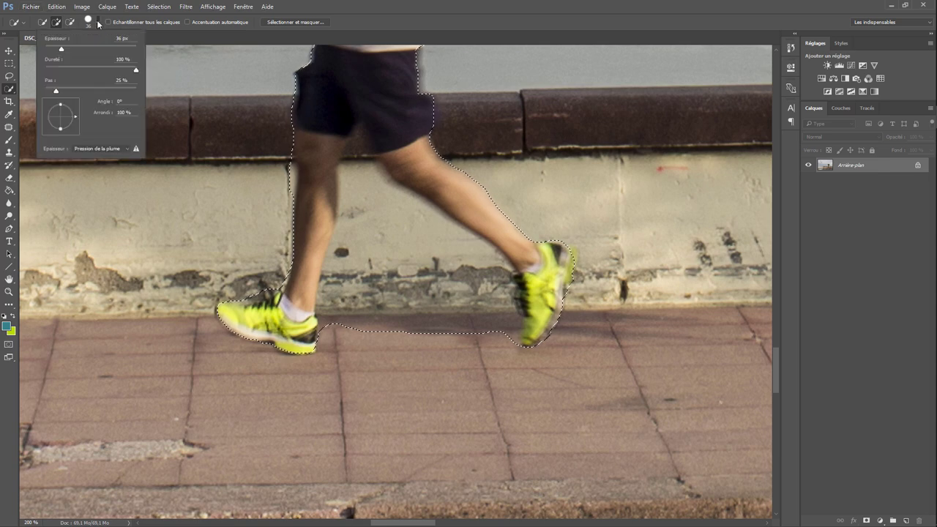
pyautogui.moveTo(62, 47); pyautogui.dragTo(56, 47)
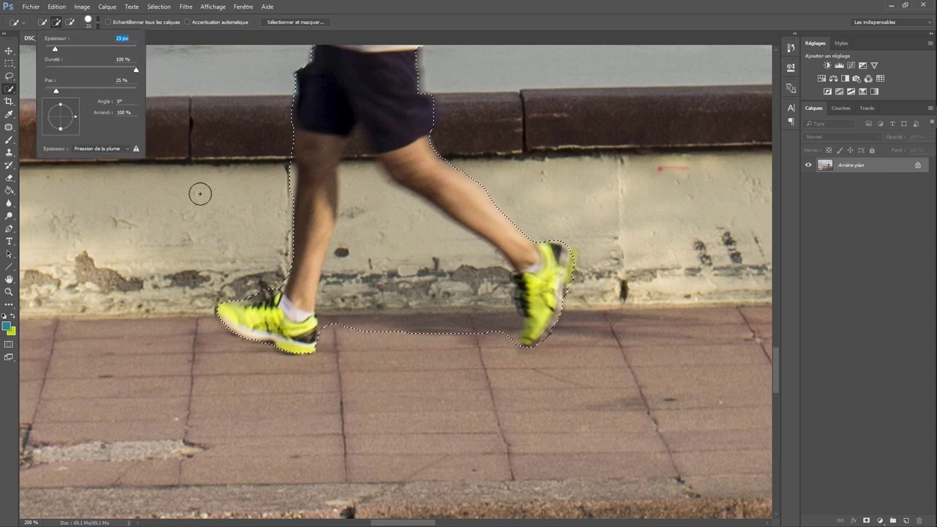
pyautogui.press('alt')
pyautogui.click(282, 189)
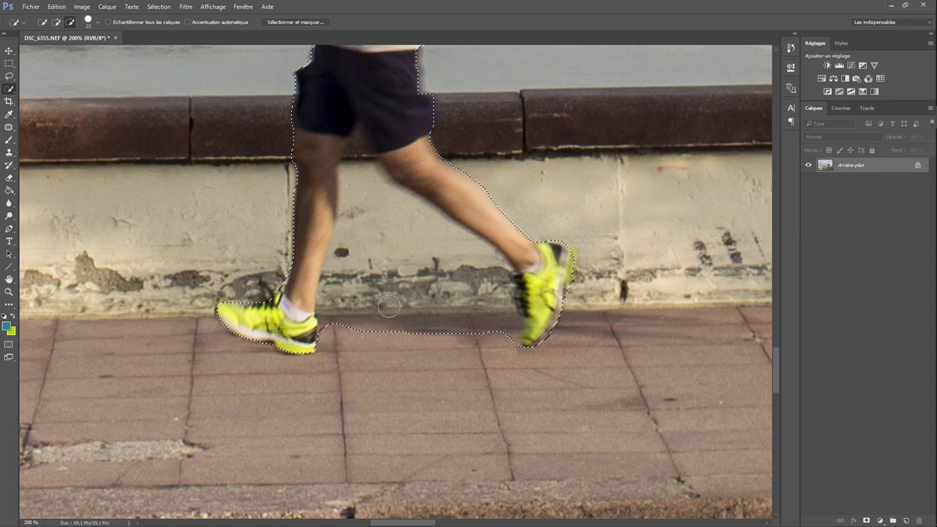
pyautogui.moveTo(356, 147)
pyautogui.mouseDown()
pyautogui.moveTo(363, 301)
pyautogui.moveTo(499, 327)
pyautogui.mouseUp()
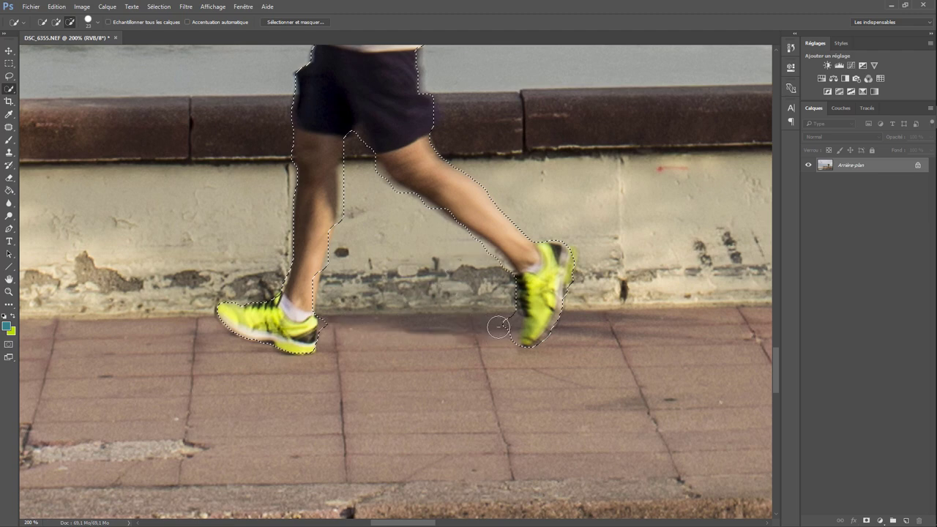
pyautogui.moveTo(499, 327); pyautogui.dragTo(502, 325)
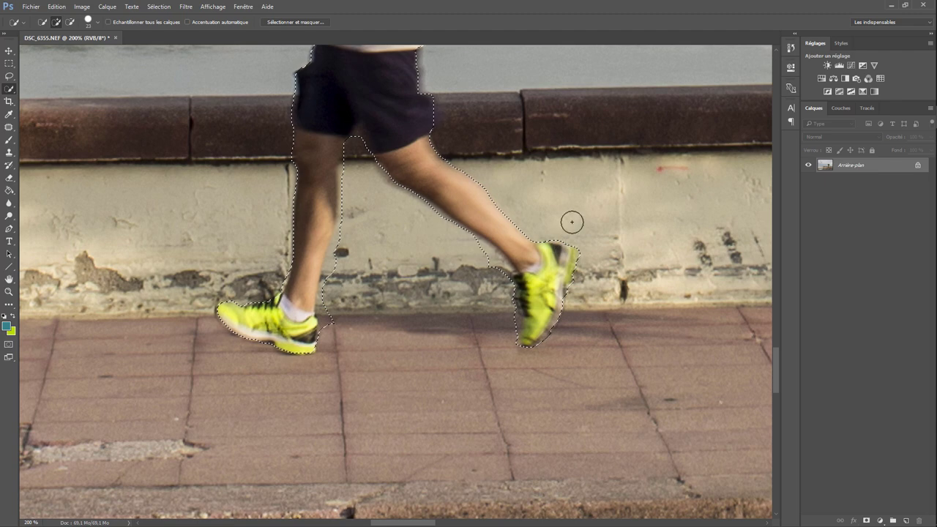
pyautogui.moveTo(571, 222); pyautogui.dragTo(485, 263)
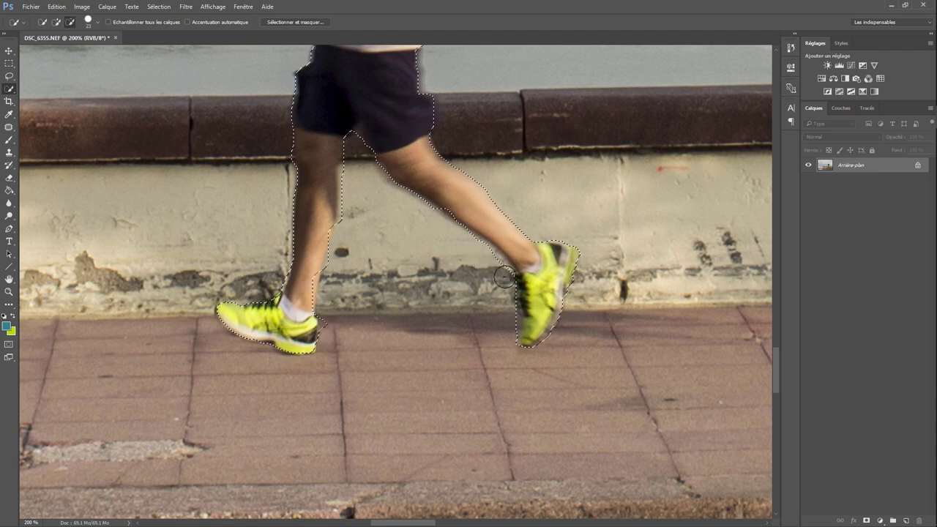
pyautogui.moveTo(482, 257); pyautogui.dragTo(427, 253)
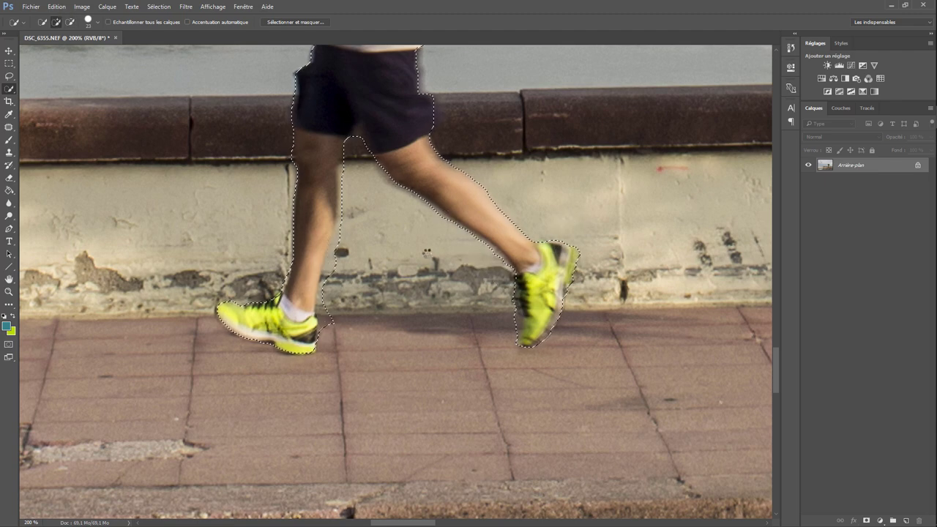
pyautogui.moveTo(347, 226); pyautogui.dragTo(350, 175)
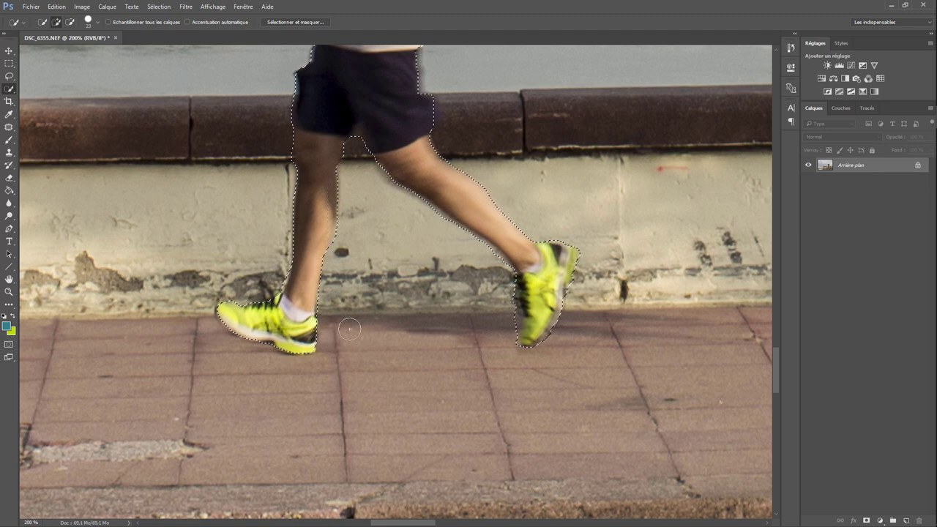
pyautogui.moveTo(338, 307); pyautogui.dragTo(344, 161)
# Fix the selection around the runner's sleeve and hand, then zoom in on the head.
pyautogui.moveTo(384, 126); pyautogui.dragTo(386, 264)
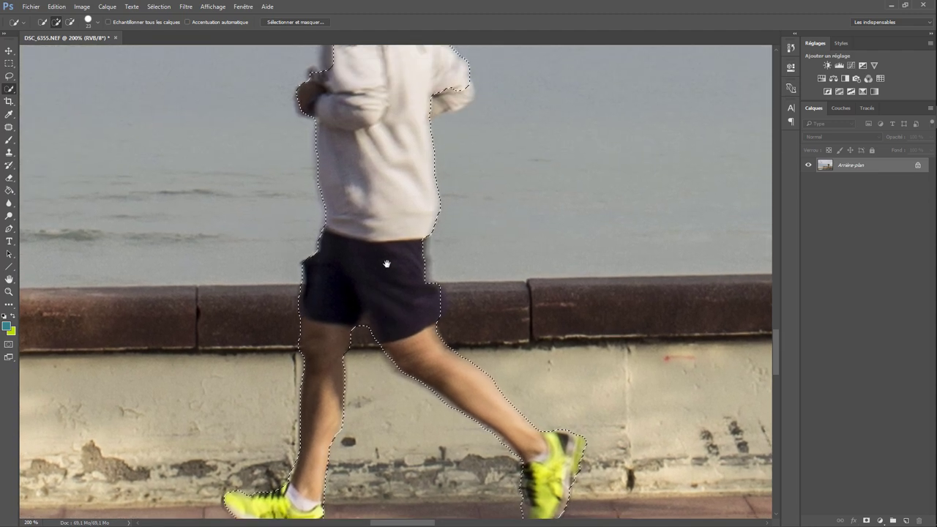
pyautogui.moveTo(389, 203); pyautogui.dragTo(390, 353)
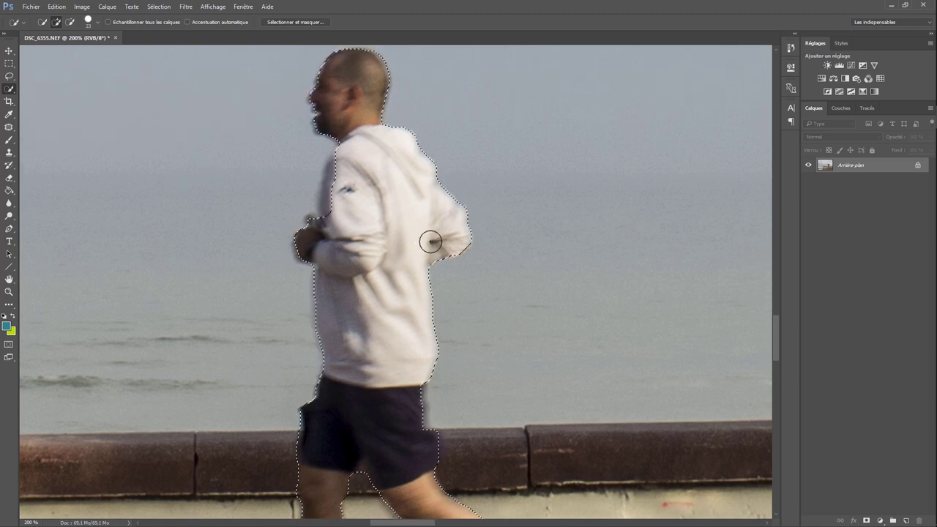
pyautogui.moveTo(323, 235); pyautogui.dragTo(341, 252)
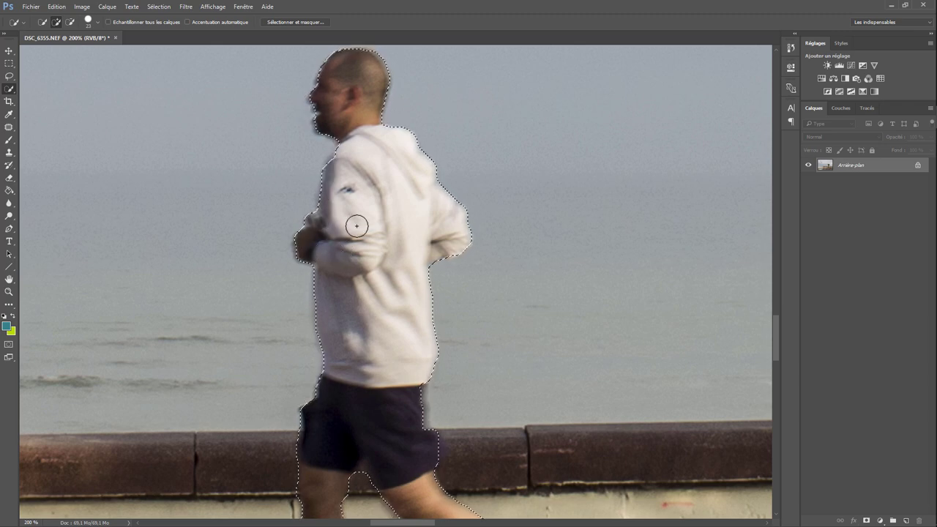
pyautogui.moveTo(364, 135); pyautogui.dragTo(374, 244)
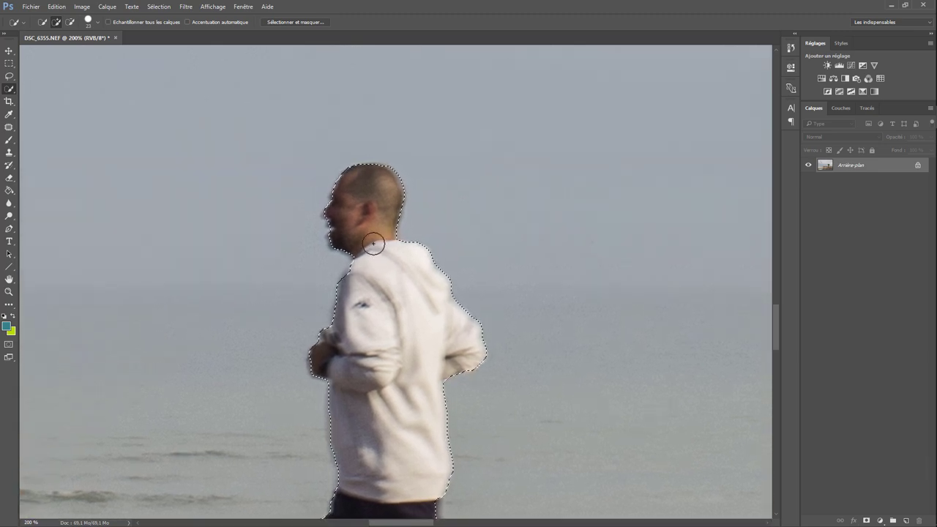
pyautogui.hotkey('ctrl', '+')
pyautogui.hotkey('ctrl', '+')
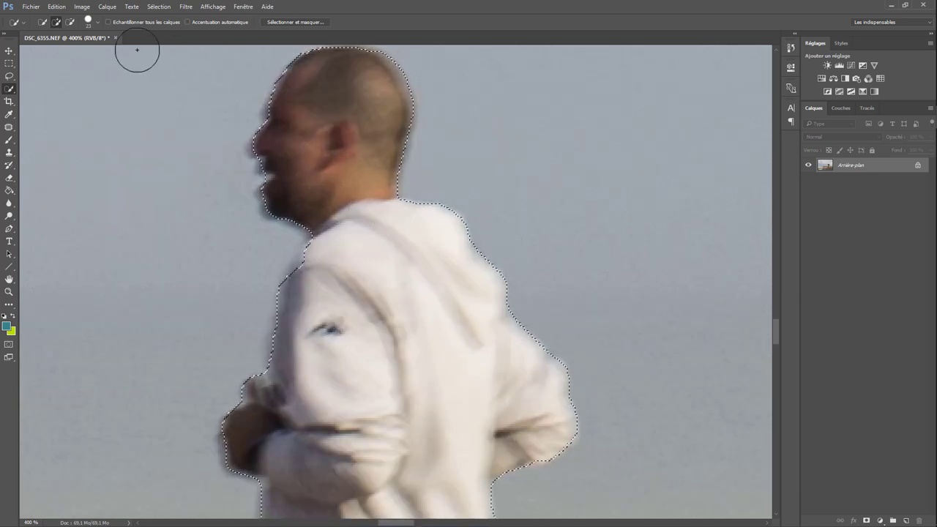
# Shrink the Quick Selection brush to 5 px and refine the selection along the face edge.
pyautogui.click(98, 23)
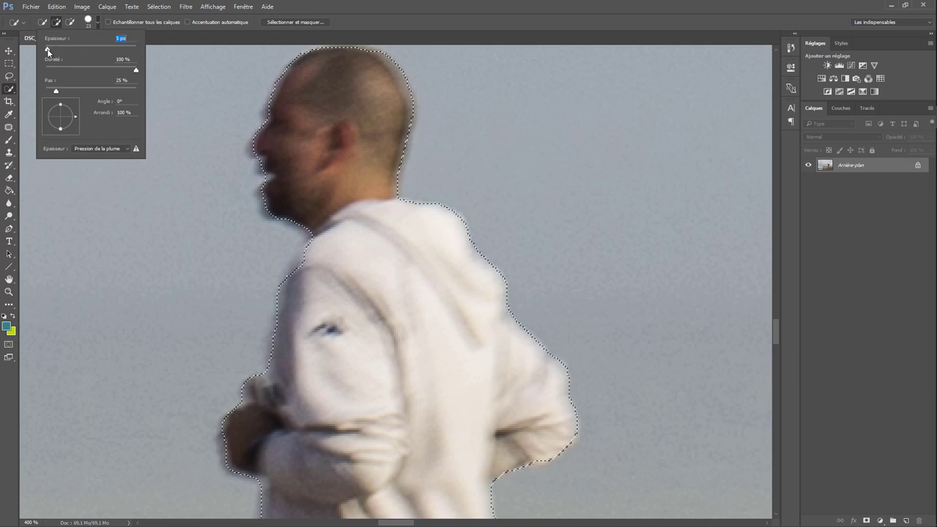
pyautogui.moveTo(49, 51); pyautogui.dragTo(47, 51)
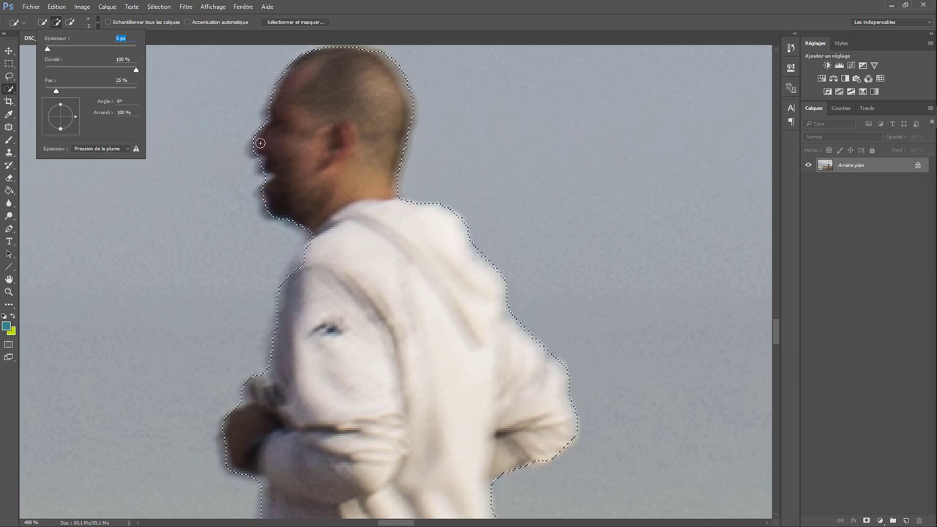
pyautogui.moveTo(257, 144); pyautogui.dragTo(253, 145)
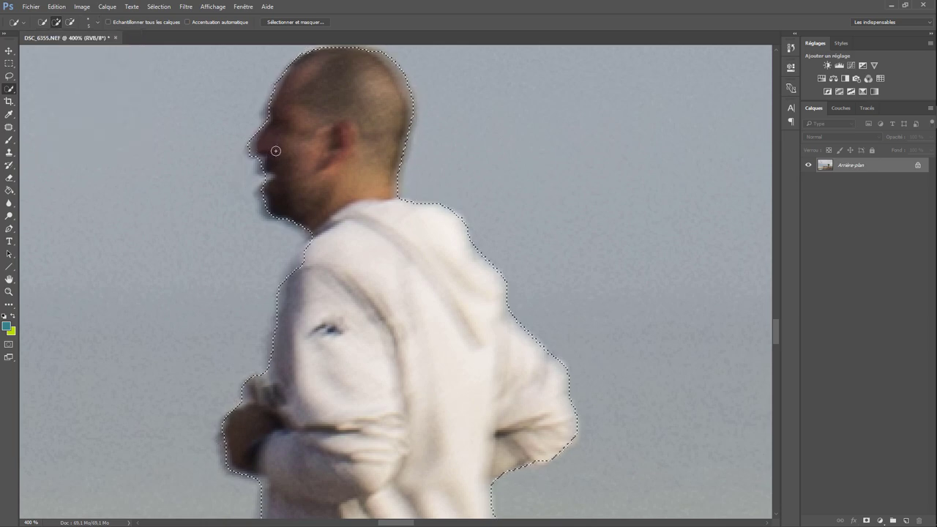
pyautogui.press('alt')
pyautogui.press('alt')
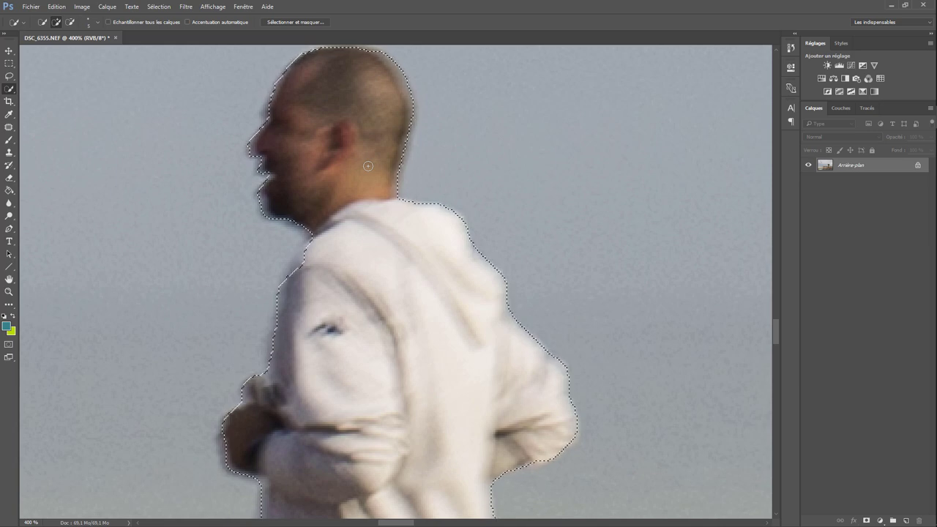
pyautogui.hotkey('ctrl', '-')
pyautogui.hotkey('ctrl', '-')
pyautogui.hotkey('ctrl', '-')
pyautogui.hotkey('ctrl', '-')
pyautogui.hotkey('ctrl', '-')
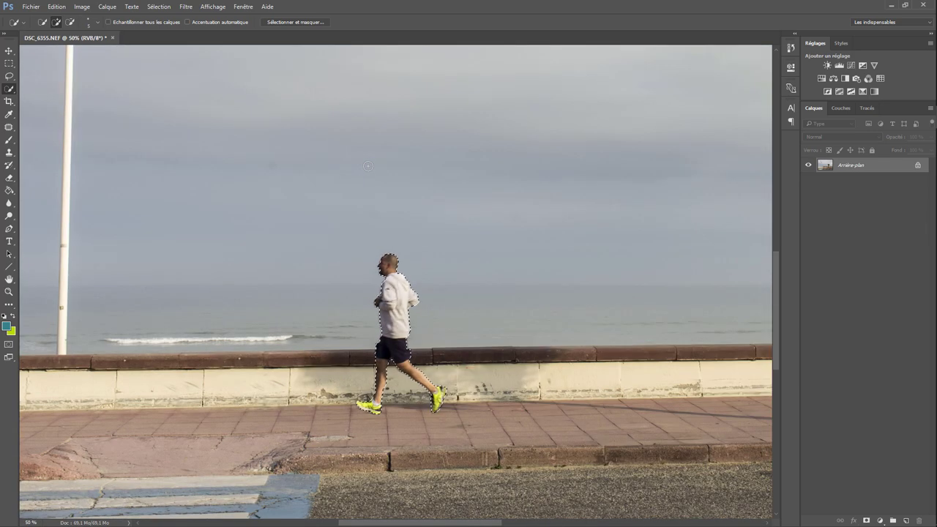
pyautogui.hotkey('ctrl', '+')
pyautogui.hotkey('ctrl', '+')
pyautogui.hotkey('ctrl', '+')
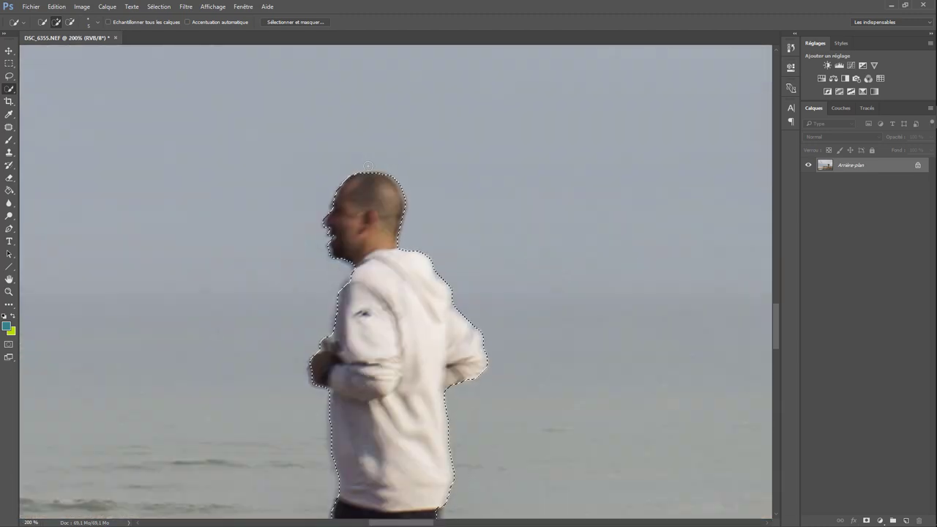
pyautogui.scroll(-5, 369, 293)
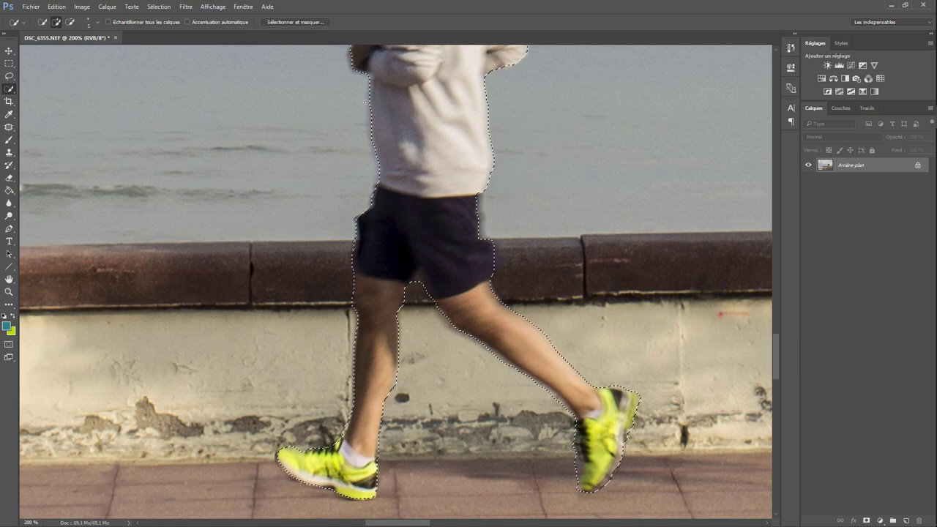
# Refine the jogger selection in Sélectionner et masquer with Lissage 24 and apply it.
pyautogui.click(297, 22)
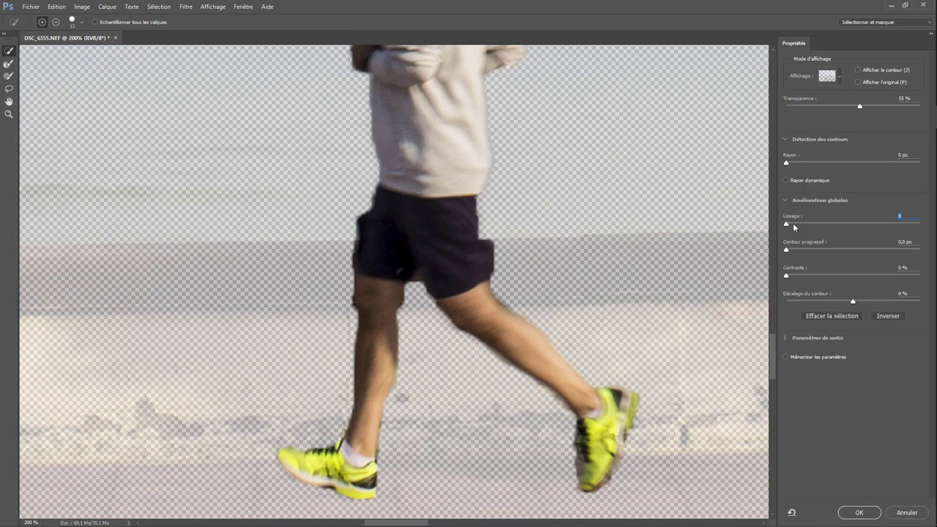
pyautogui.moveTo(787, 224)
pyautogui.mouseDown()
pyautogui.moveTo(828, 227)
pyautogui.moveTo(787, 225)
pyautogui.mouseUp()
pyautogui.moveTo(787, 224)
pyautogui.mouseDown()
pyautogui.moveTo(825, 224)
pyautogui.moveTo(815, 226)
pyautogui.mouseUp()
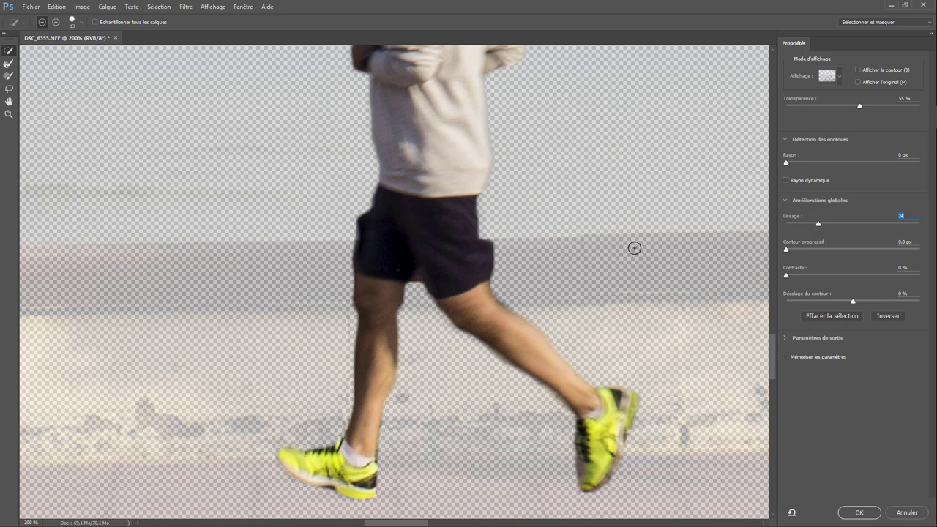
pyautogui.click(860, 512)
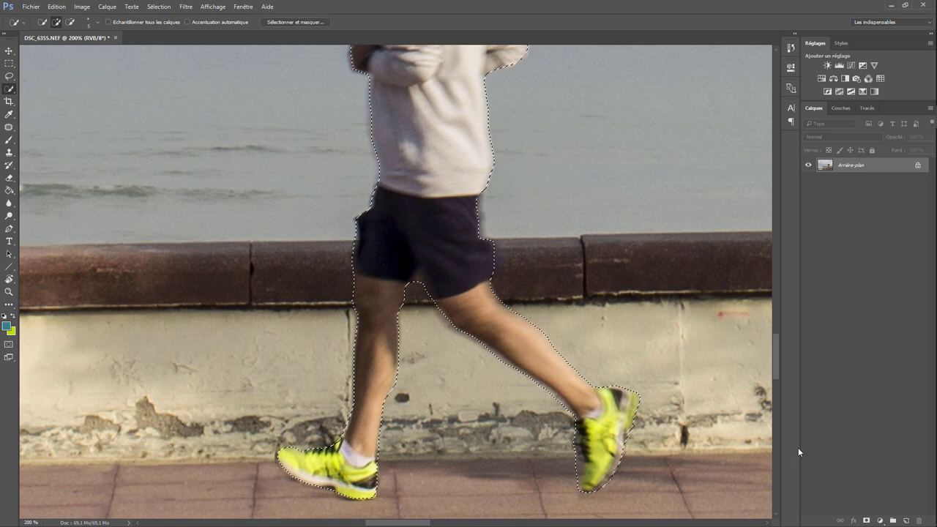
# Subtract the wall gap at the runner's crotch from the selection.
pyautogui.hotkey('ctrl', '-')
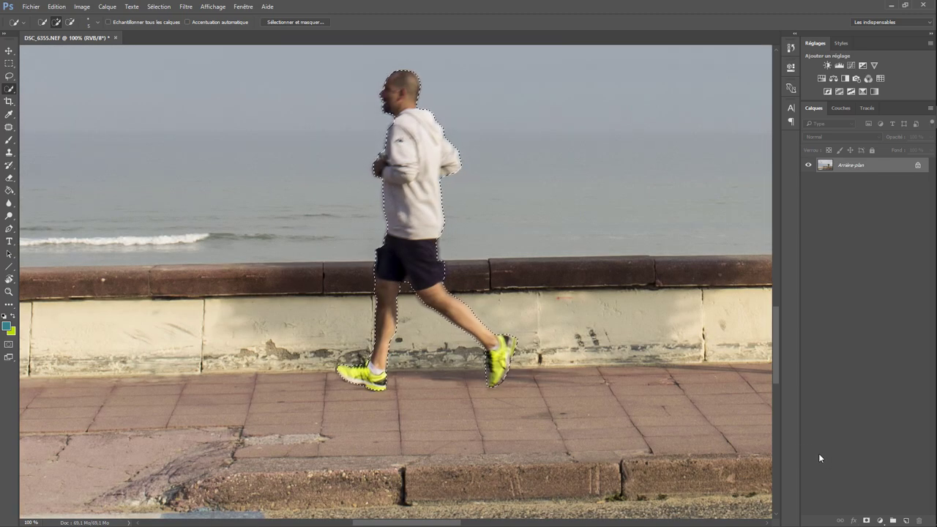
pyautogui.hotkey('ctrl', '+')
pyautogui.hotkey('ctrl', '+')
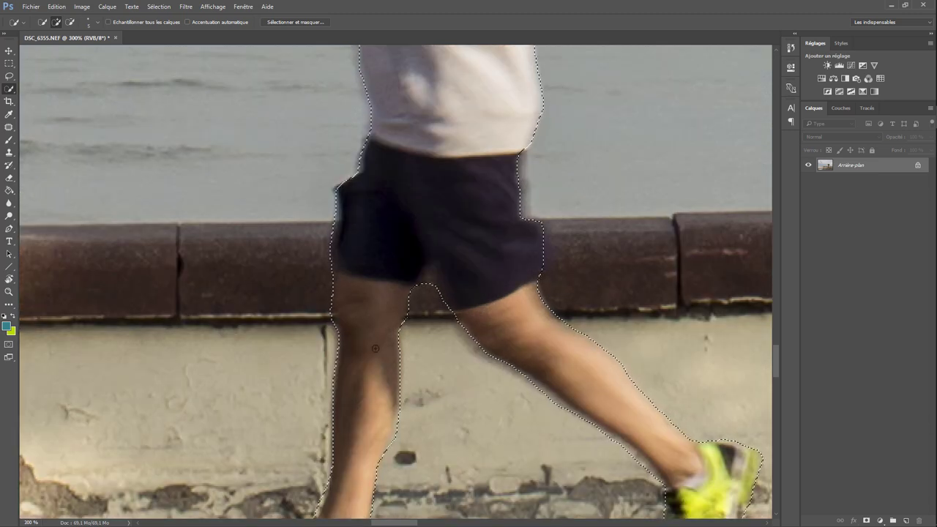
pyautogui.press('alt')
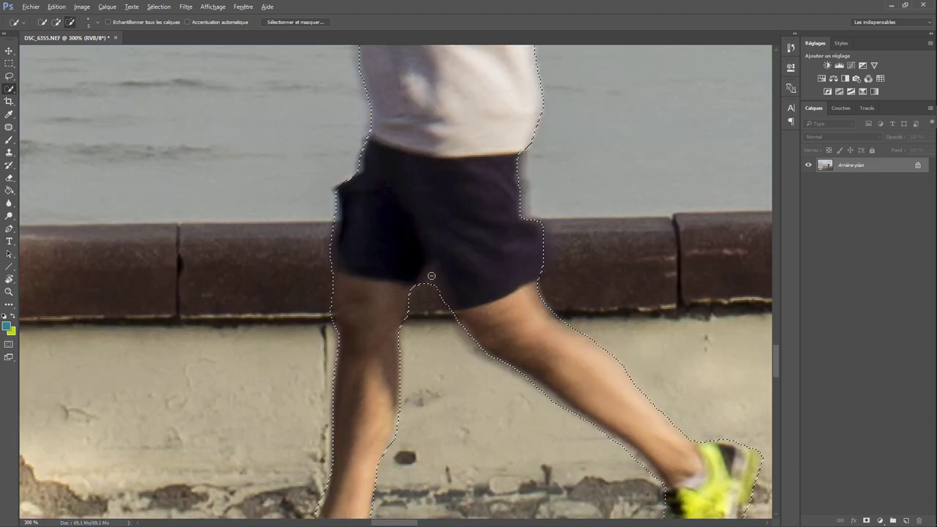
pyautogui.click(429, 302)
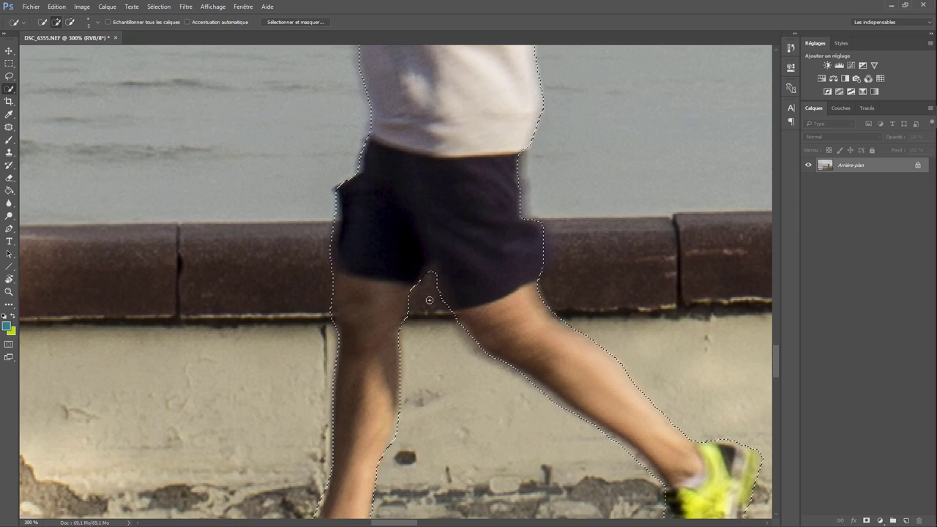
pyautogui.scroll(-2, 428, 300)
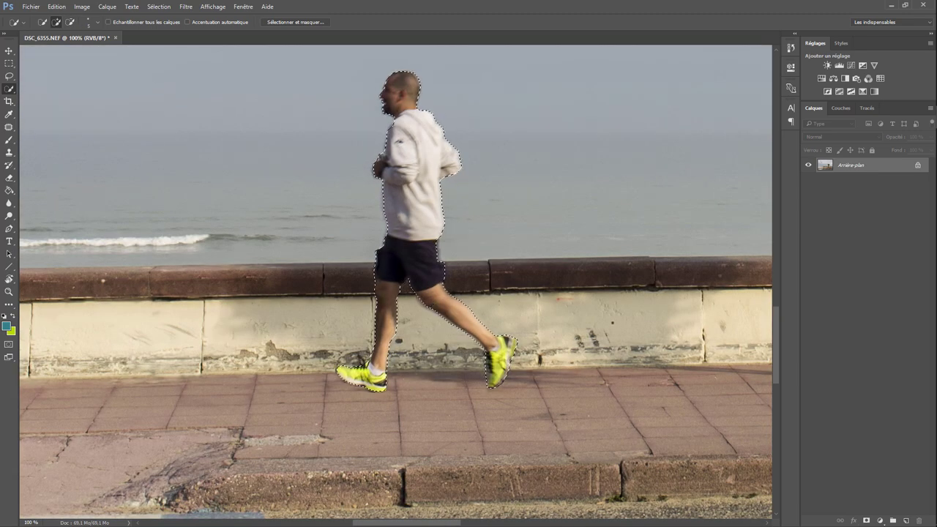
# Fill the runner selection with black on new layer Calque 1, then deselect.
pyautogui.click(906, 520)
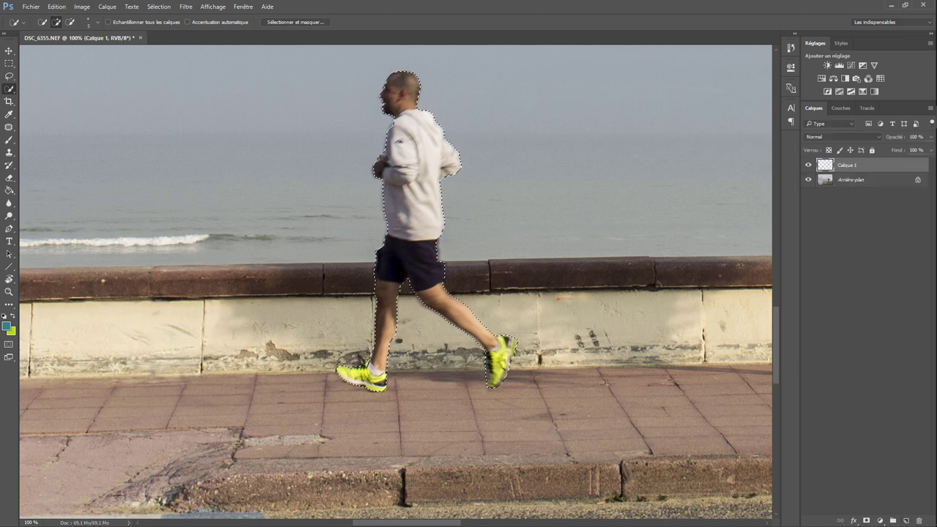
pyautogui.click(61, 7)
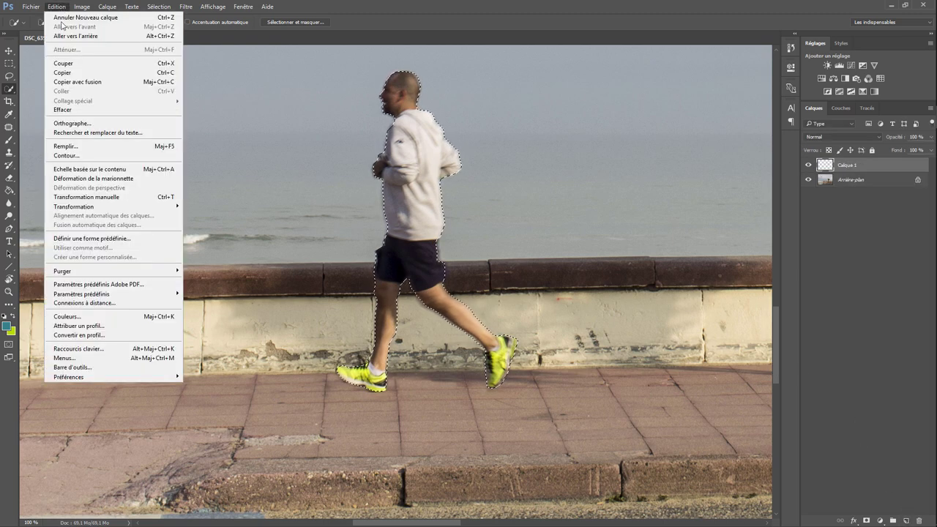
pyautogui.click(82, 146)
pyautogui.click(705, 209)
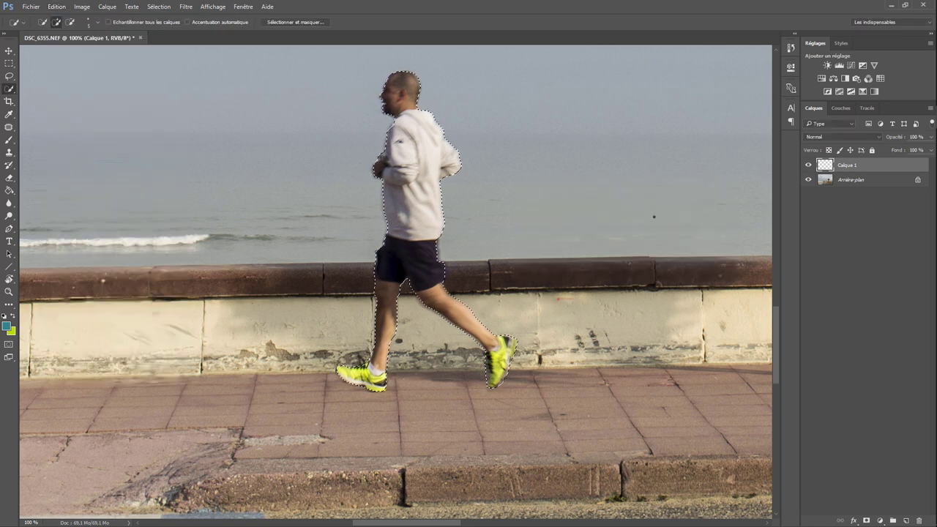
pyautogui.hotkey('ctrl', 'd')
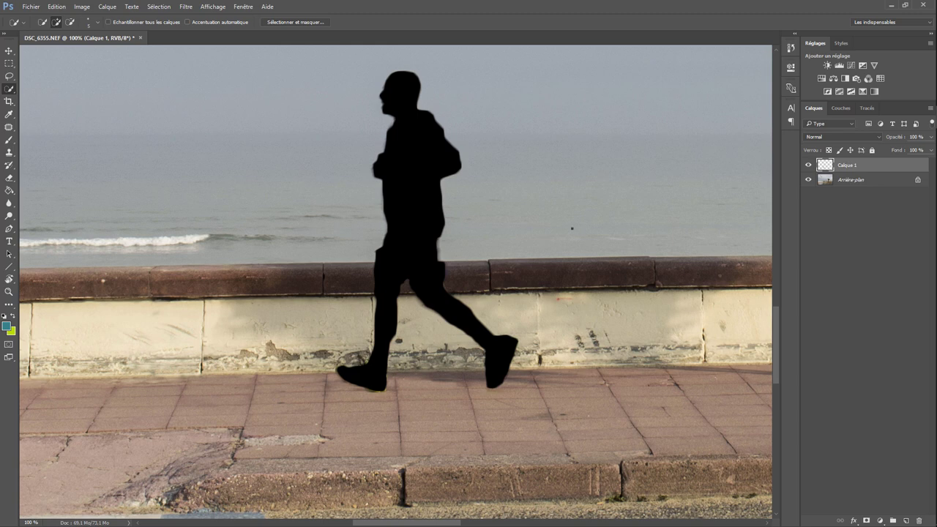
# Duplicate Calque 1 three times to create copies 1–3, then select all four layers.
pyautogui.rightClick(852, 169)
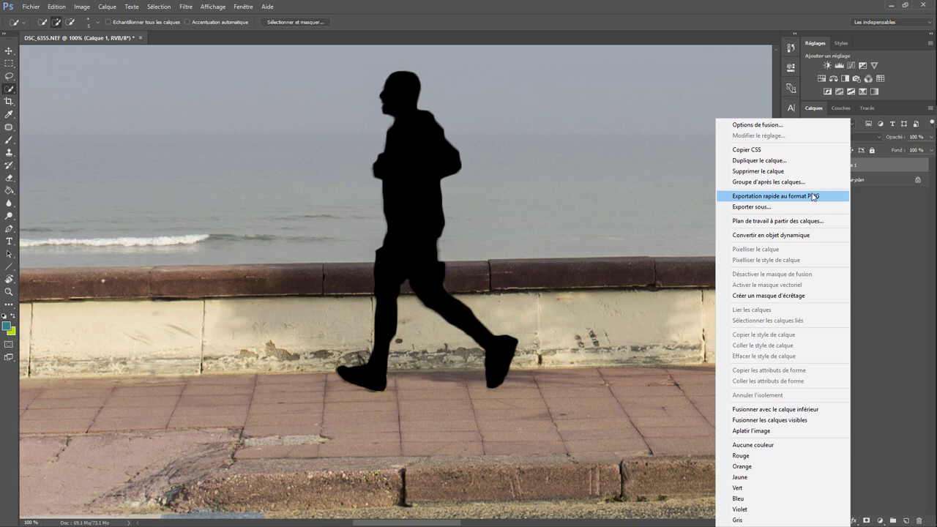
pyautogui.click(813, 160)
pyautogui.click(734, 219)
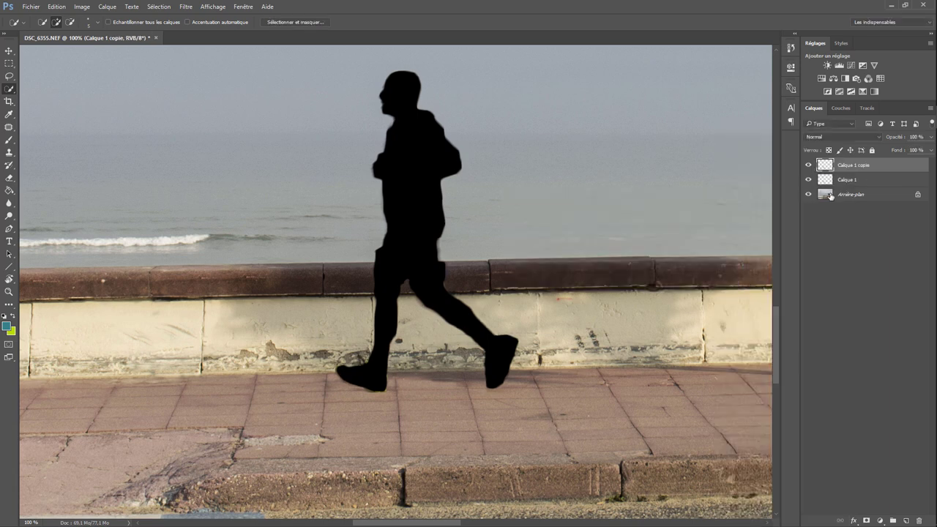
pyautogui.rightClick(851, 167)
pyautogui.click(762, 160)
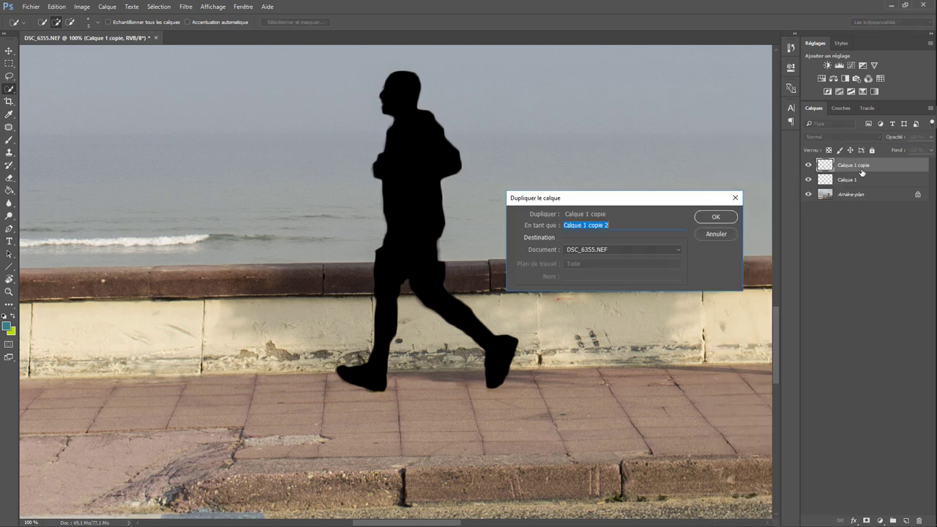
pyautogui.click(734, 216)
pyautogui.rightClick(859, 168)
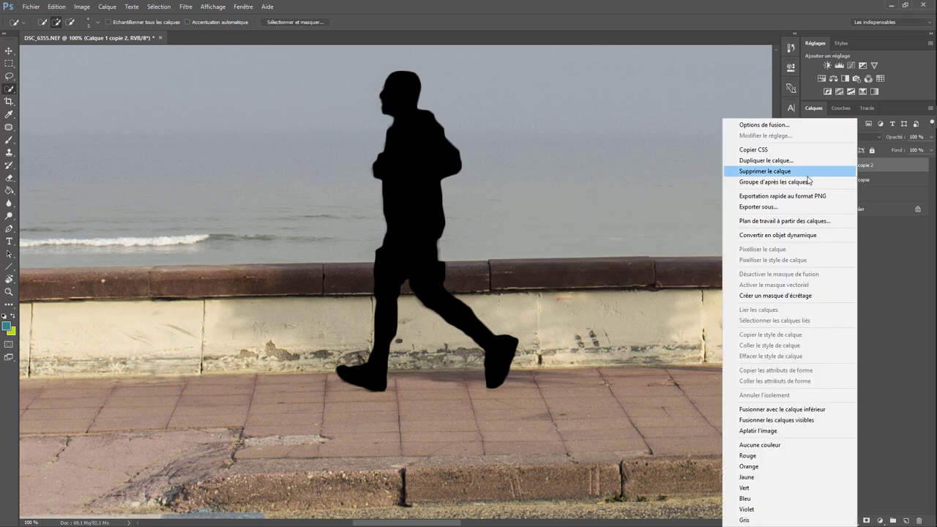
pyautogui.click(757, 160)
pyautogui.click(718, 218)
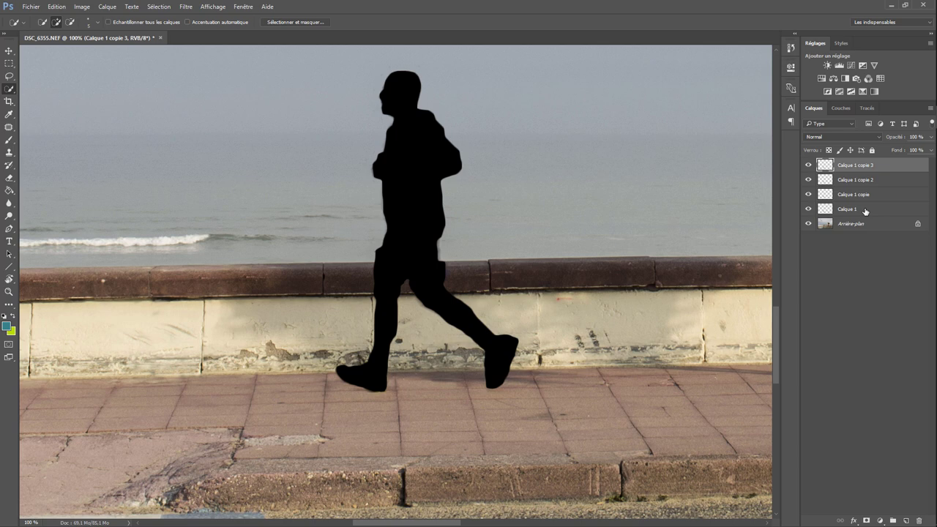
pyautogui.keyDown('shift'); pyautogui.click(866, 212); pyautogui.keyUp('shift')
# Set the four silhouette layers' opacity to 41%, then select Calque 1 alone.
pyautogui.click(931, 138)
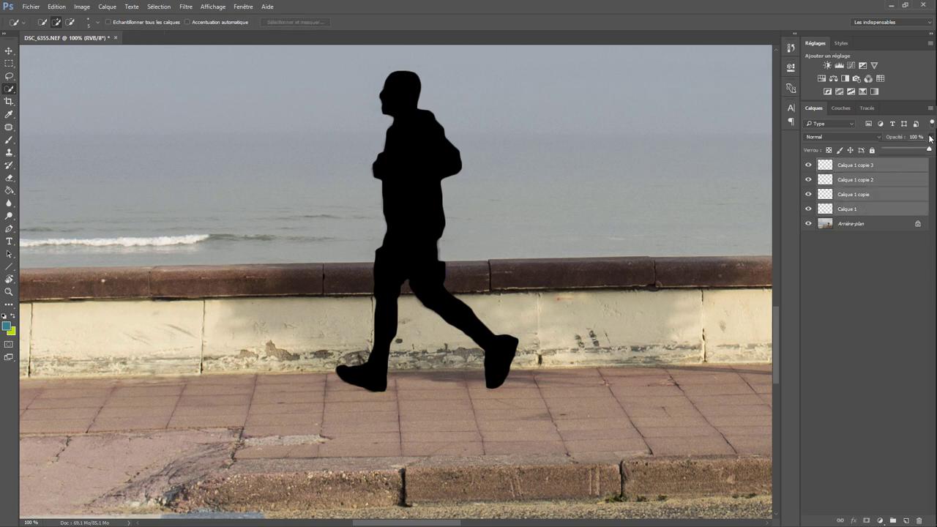
pyautogui.moveTo(929, 148); pyautogui.dragTo(892, 152)
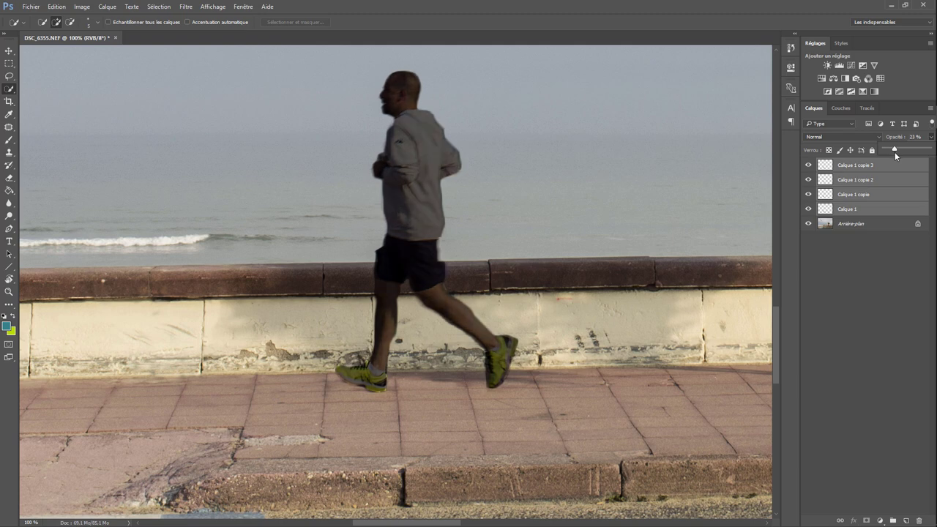
pyautogui.moveTo(902, 150); pyautogui.dragTo(902, 150)
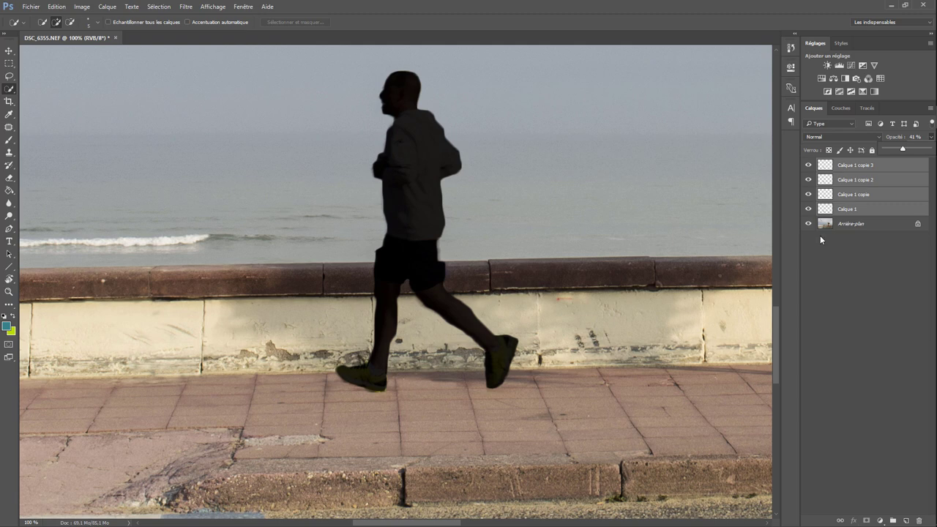
pyautogui.click(847, 211)
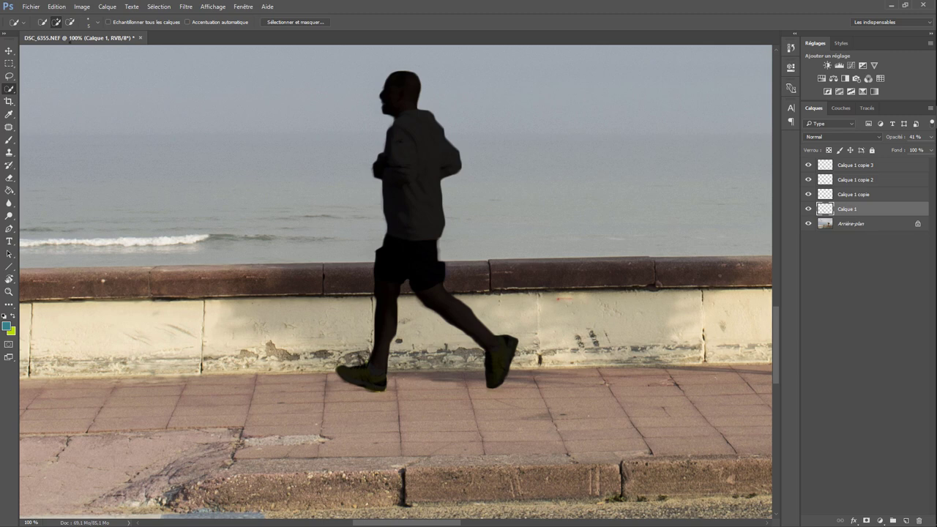
pyautogui.click(56, 6)
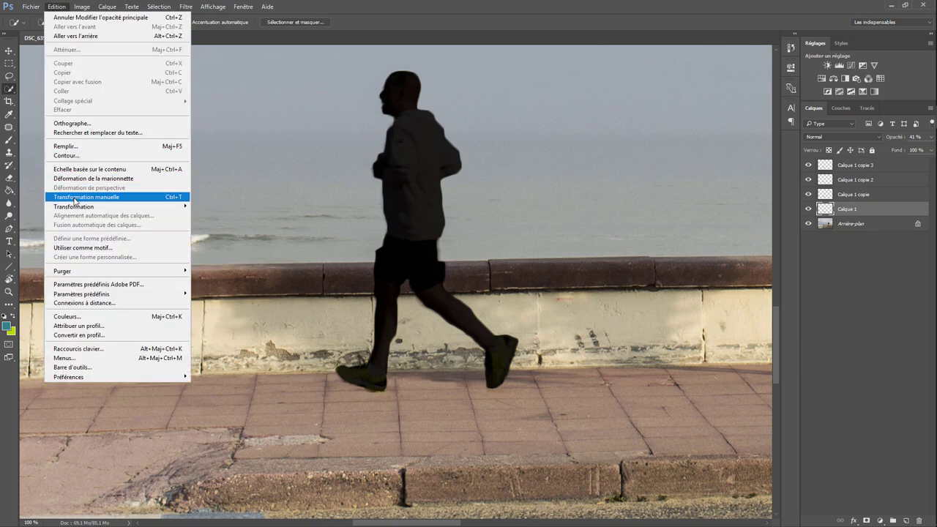
pyautogui.moveTo(74, 206)
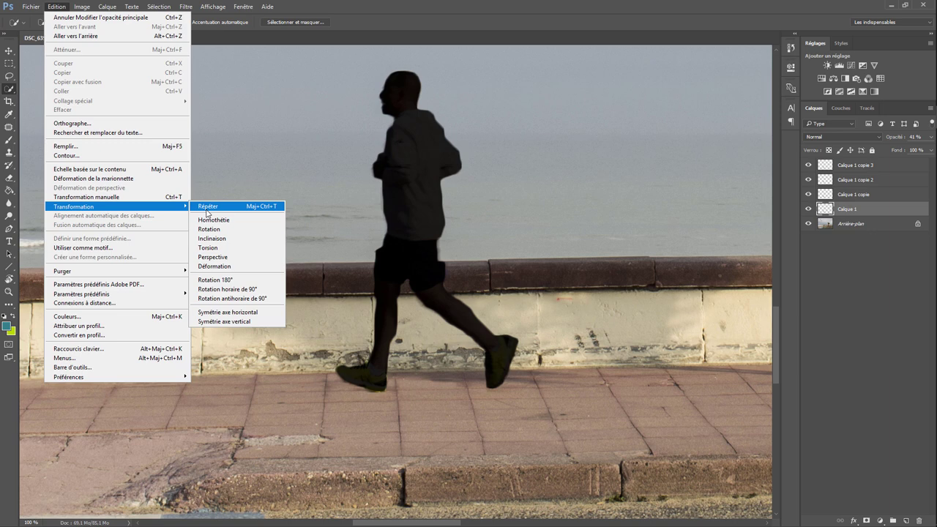
pyautogui.click(209, 247)
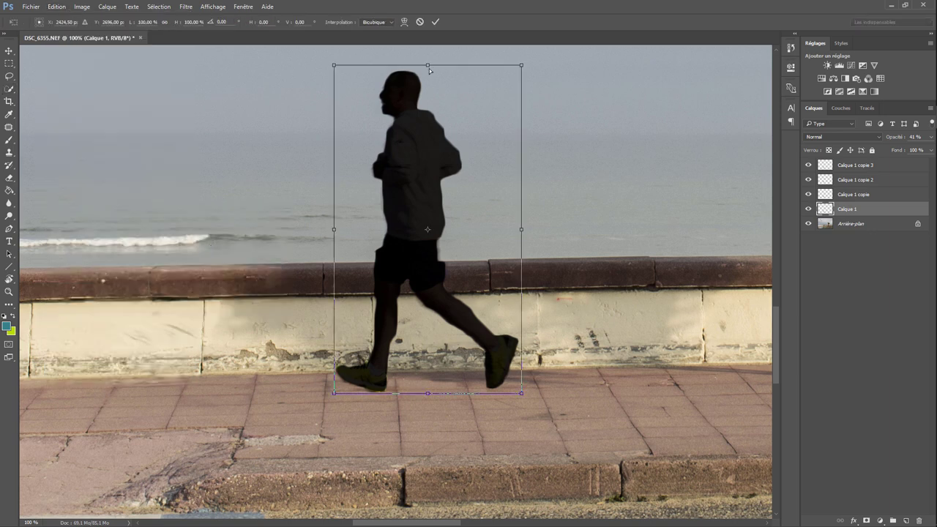
pyautogui.moveTo(429, 67)
pyautogui.mouseDown()
pyautogui.moveTo(146, 232)
pyautogui.moveTo(204, 240)
pyautogui.moveTo(140, 337)
pyautogui.moveTo(130, 324)
pyautogui.mouseUp()
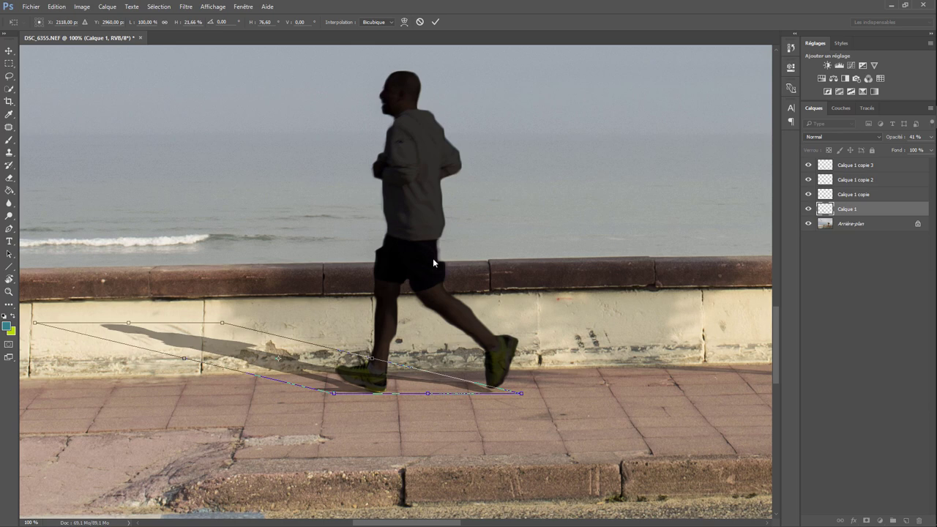
pyautogui.press('Escape')
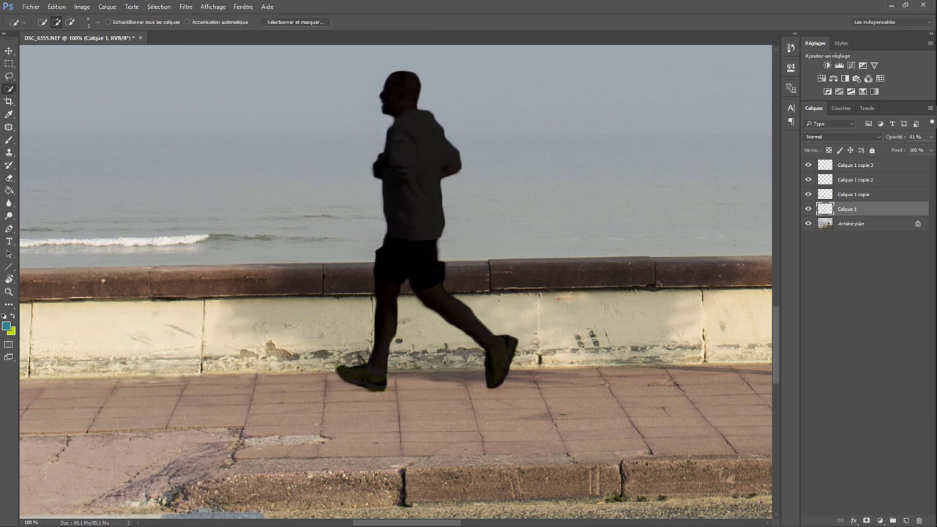
pyautogui.click(869, 168)
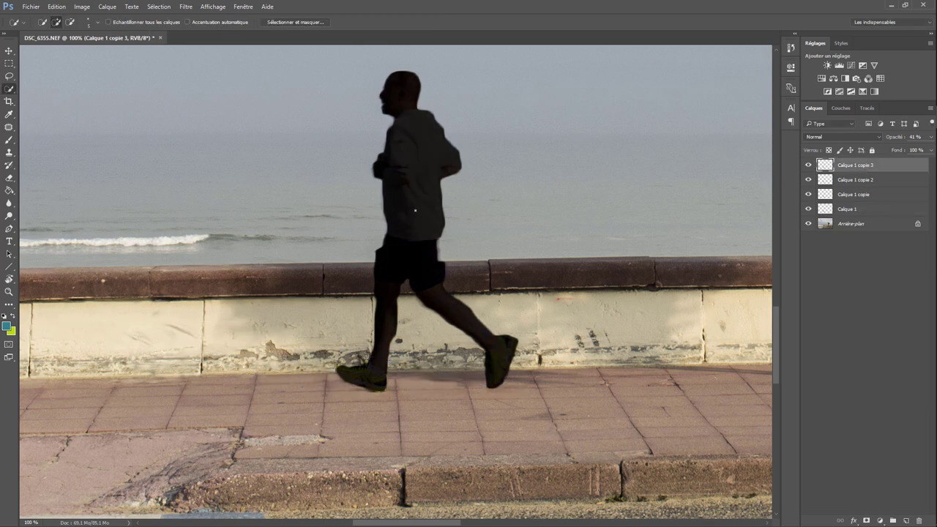
pyautogui.click(10, 51)
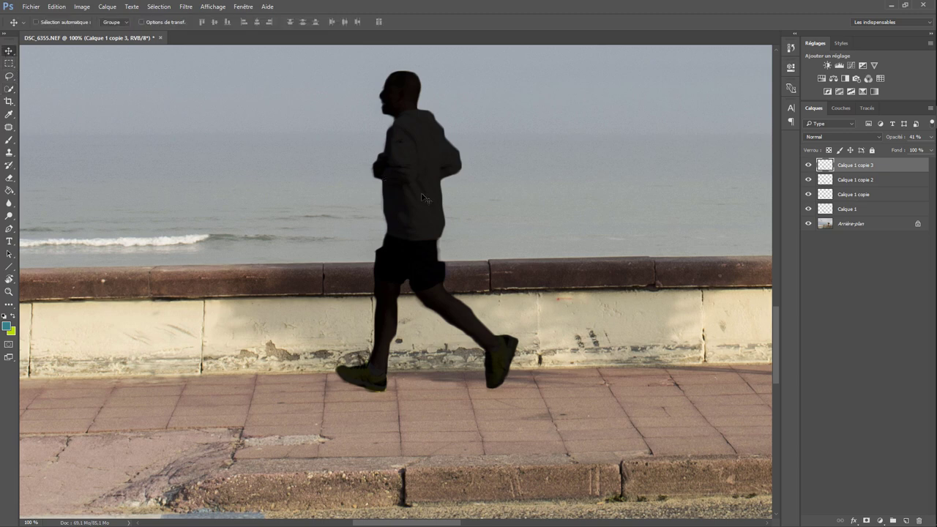
# Move Calque 1 copie 3 about 360 px left onto the wall, then nudge it slightly right.
pyautogui.moveTo(424, 197)
pyautogui.mouseDown()
pyautogui.moveTo(246, 251)
pyautogui.moveTo(244, 241)
pyautogui.mouseUp()
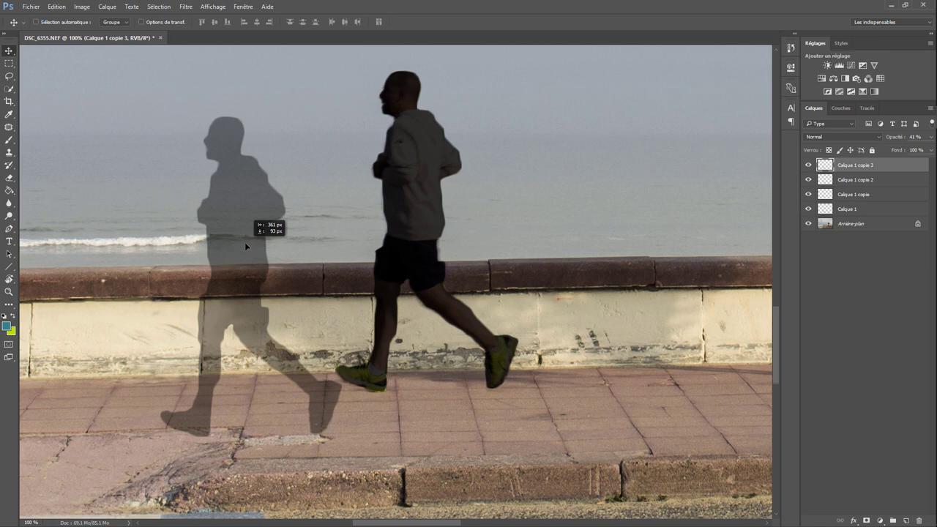
pyautogui.moveTo(246, 246)
pyautogui.mouseDown()
pyautogui.moveTo(283, 243)
pyautogui.moveTo(272, 251)
pyautogui.mouseUp()
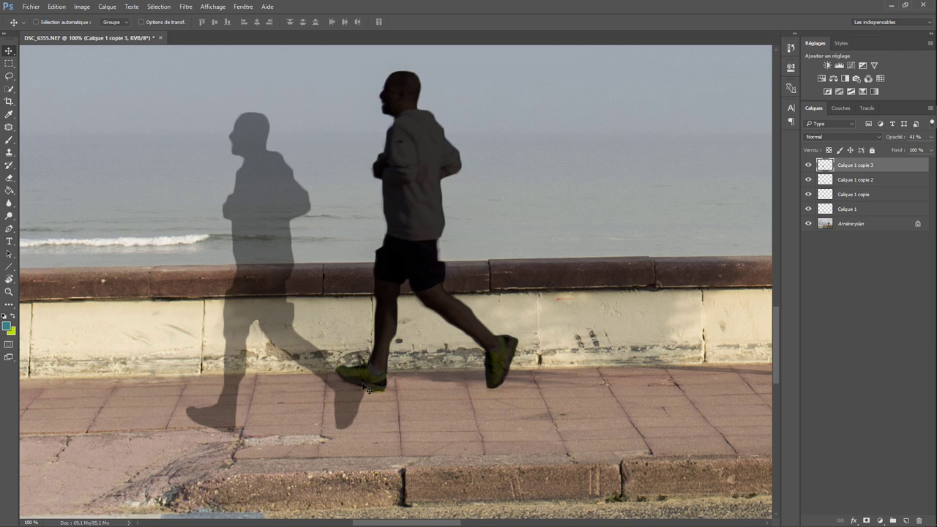
# Skew Calque 1 so the silhouette lies flat on the ground, stretching off to the left.
pyautogui.click(847, 210)
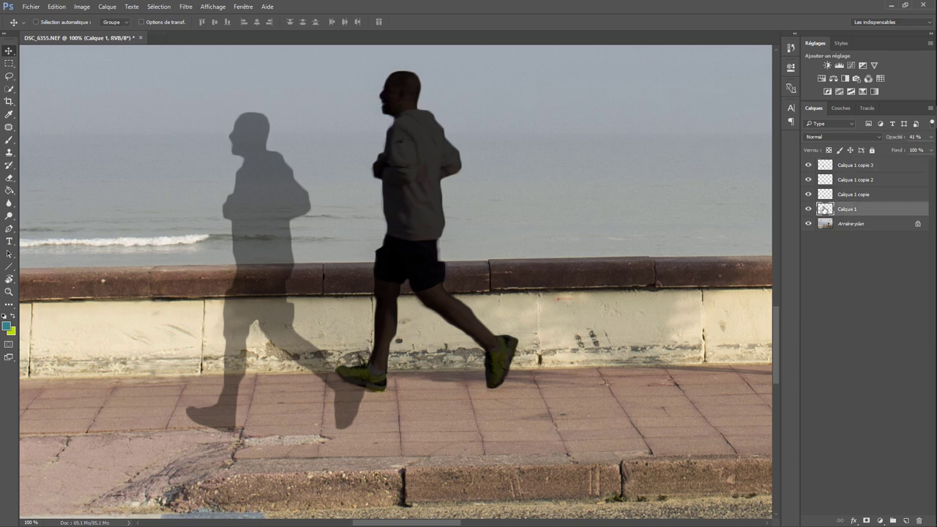
pyautogui.click(57, 8)
pyautogui.moveTo(74, 206)
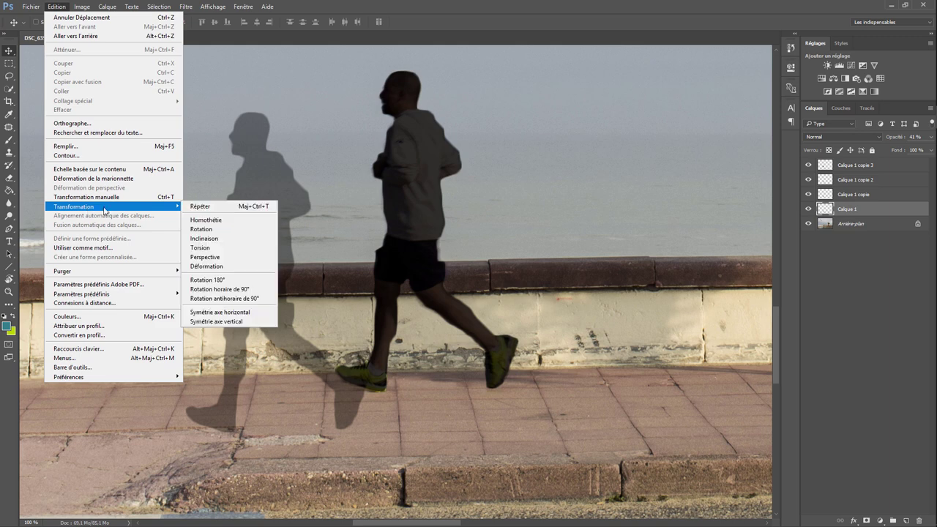
pyautogui.click(209, 257)
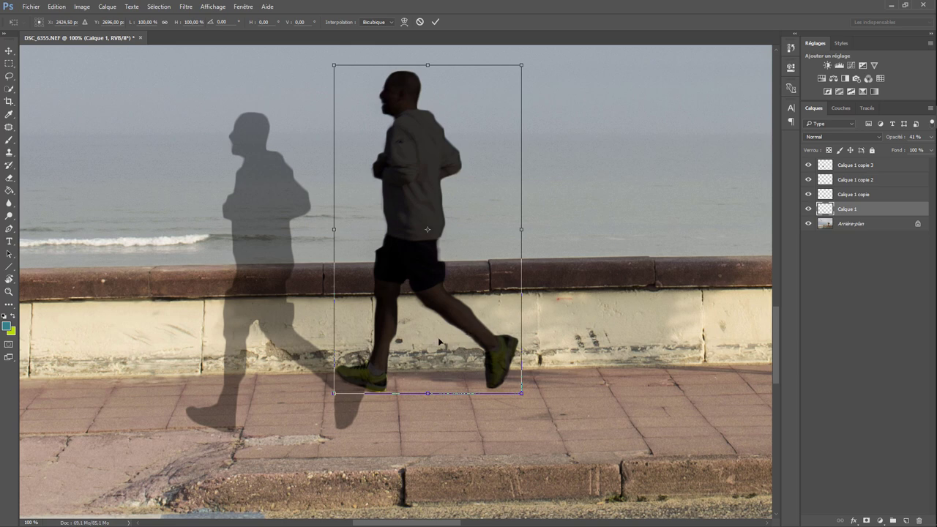
pyautogui.moveTo(427, 66)
pyautogui.mouseDown()
pyautogui.moveTo(85, 317)
pyautogui.moveTo(67, 321)
pyautogui.mouseUp()
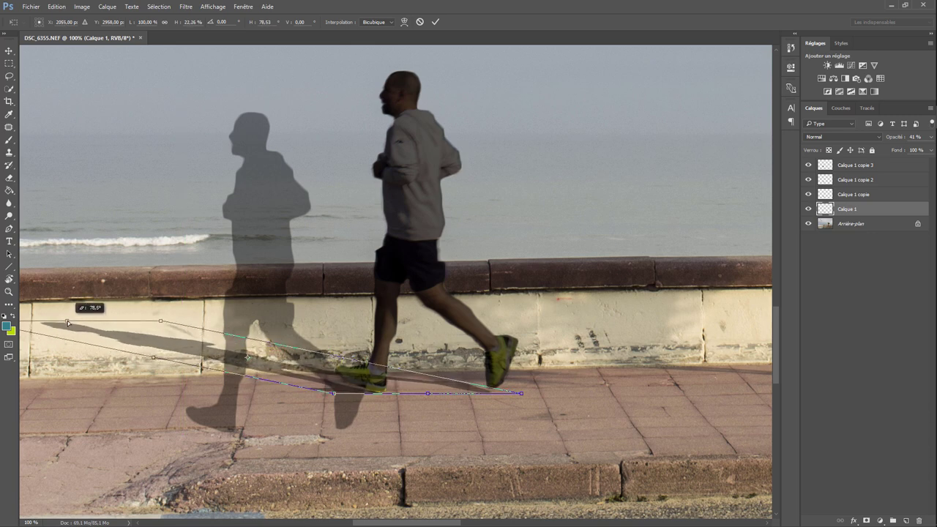
pyautogui.moveTo(67, 320); pyautogui.dragTo(61, 327)
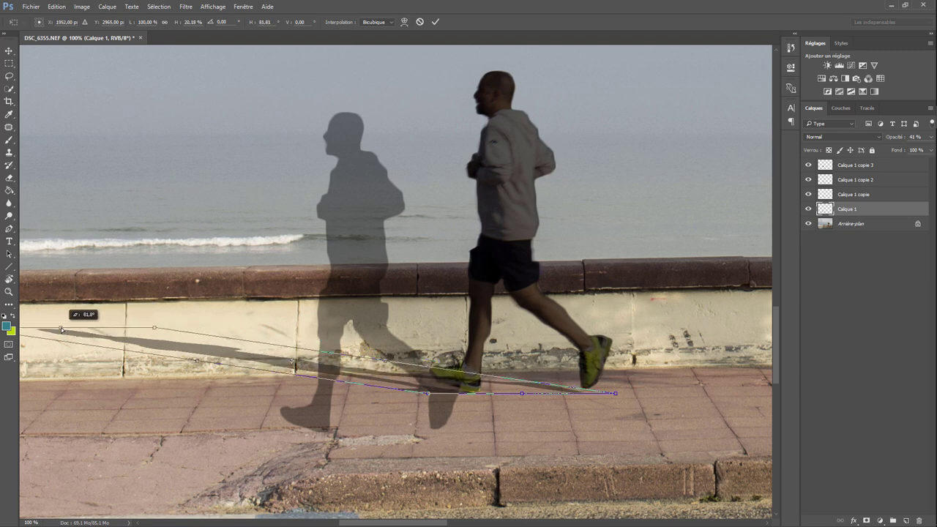
pyautogui.moveTo(61, 327)
pyautogui.mouseDown()
pyautogui.moveTo(32, 333)
pyautogui.moveTo(46, 317)
pyautogui.mouseUp()
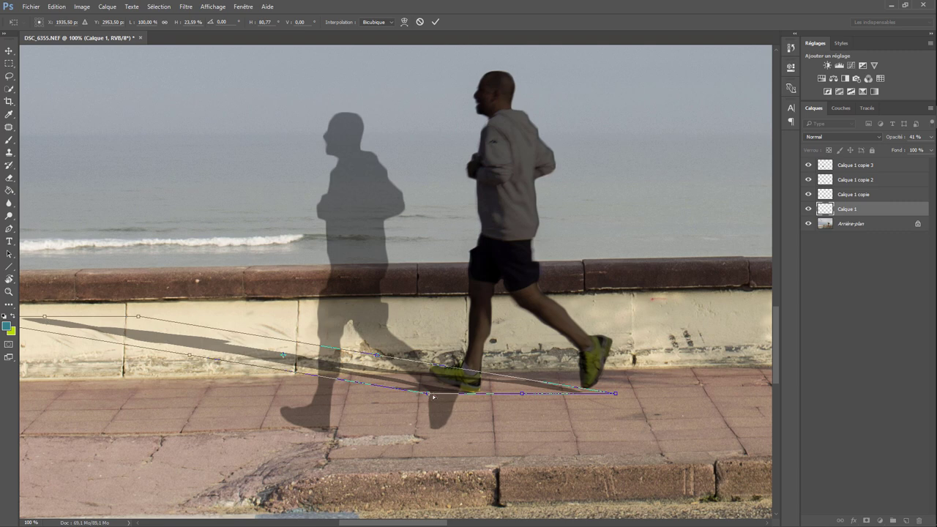
# Adjust the shadow's corners along the wall base toward the front foot and commit the transform.
pyautogui.moveTo(432, 397); pyautogui.dragTo(440, 396)
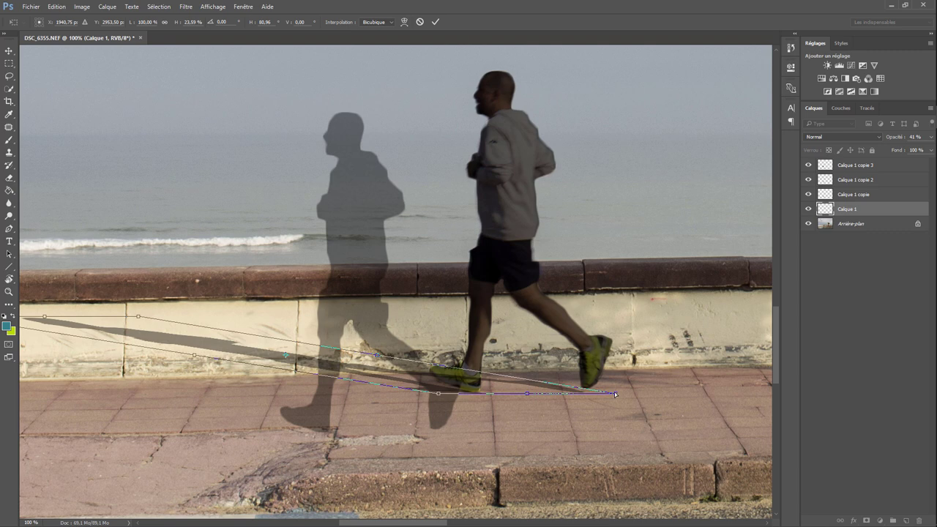
pyautogui.moveTo(615, 394); pyautogui.dragTo(607, 390)
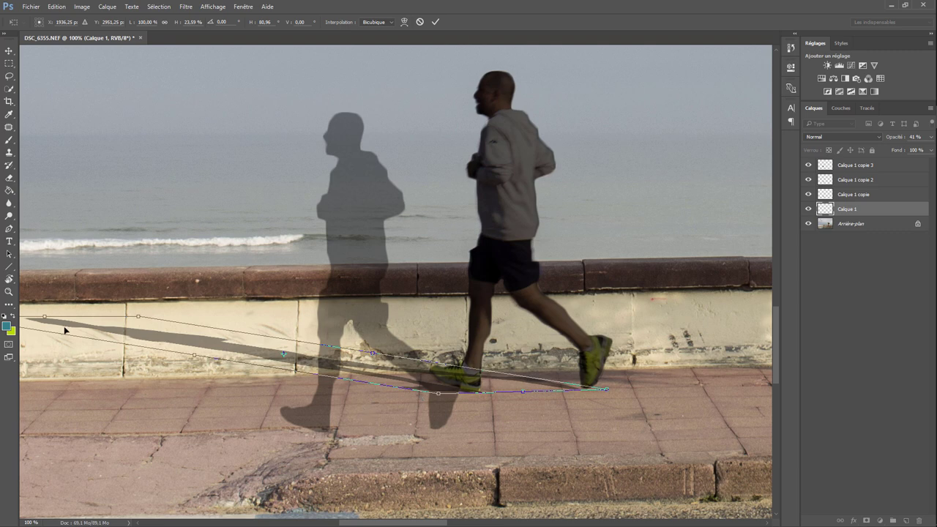
pyautogui.moveTo(44, 318); pyautogui.dragTo(43, 337)
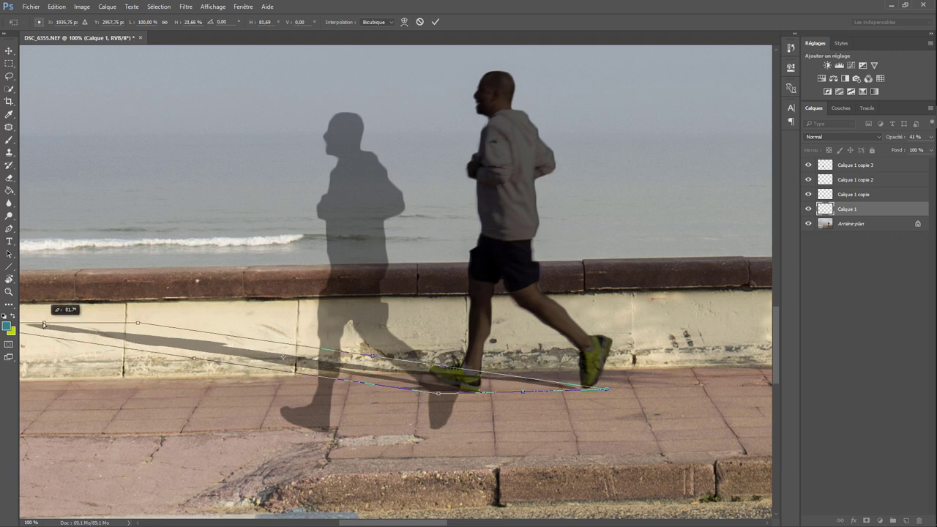
pyautogui.moveTo(42, 337); pyautogui.dragTo(41, 334)
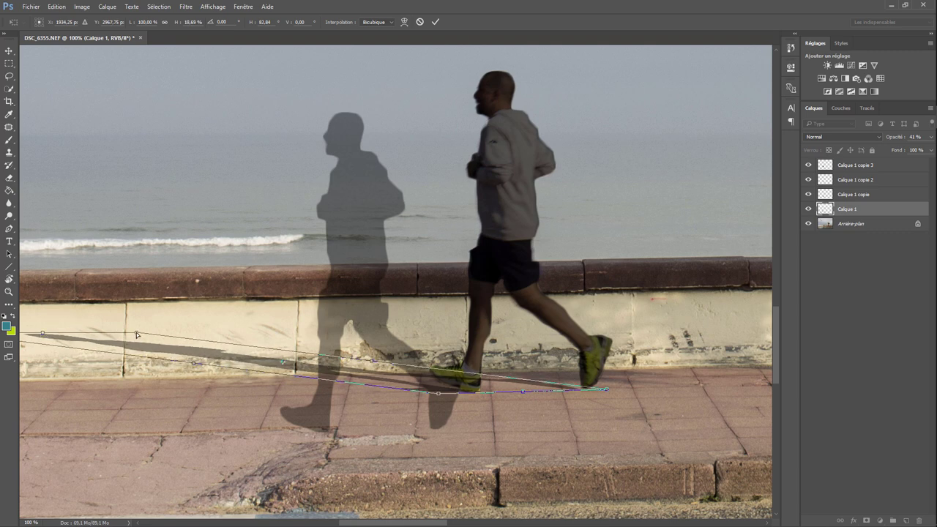
pyautogui.moveTo(136, 332)
pyautogui.mouseDown()
pyautogui.moveTo(149, 331)
pyautogui.moveTo(136, 331)
pyautogui.mouseUp()
pyautogui.moveTo(374, 361); pyautogui.dragTo(373, 359)
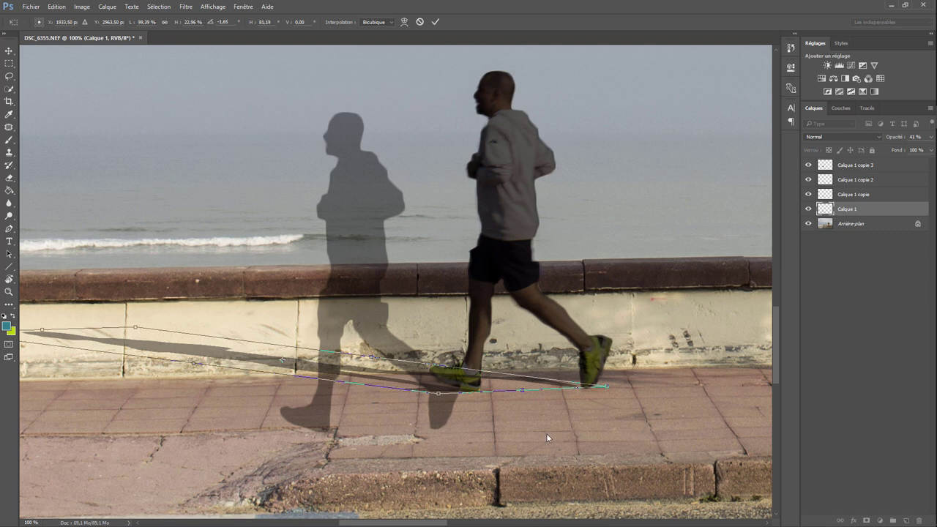
pyautogui.press('Return')
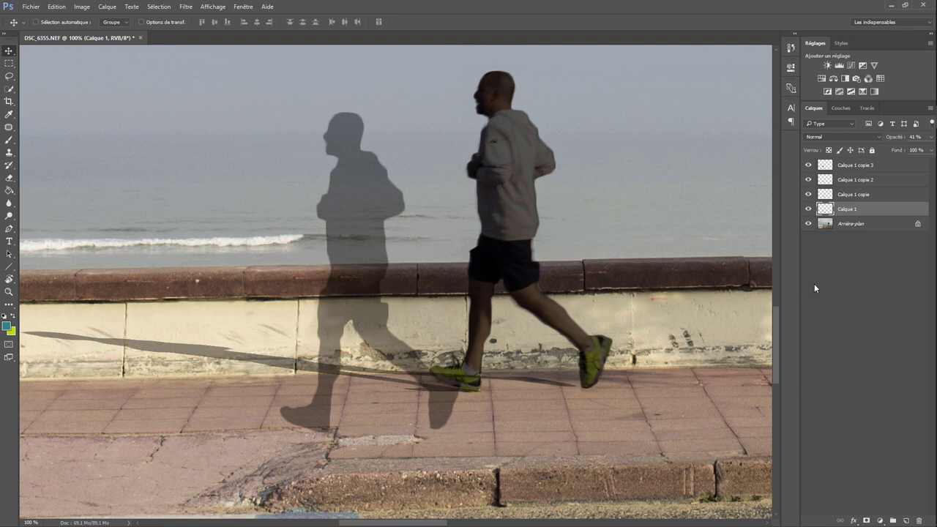
# Move Calque 1 copie 3 below Calque 1 copie 2 and add a white layer mask to Calque 1 copie.
pyautogui.click(854, 168)
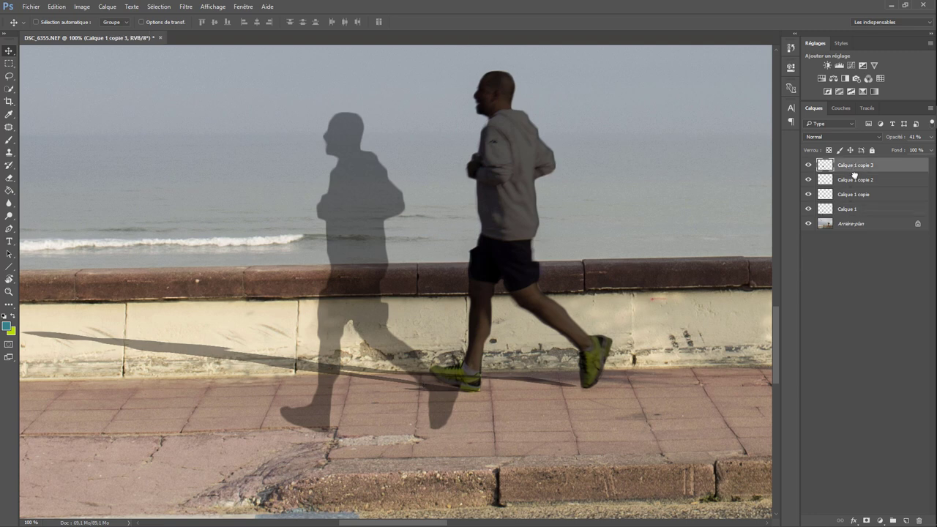
pyautogui.moveTo(854, 174); pyautogui.dragTo(871, 190)
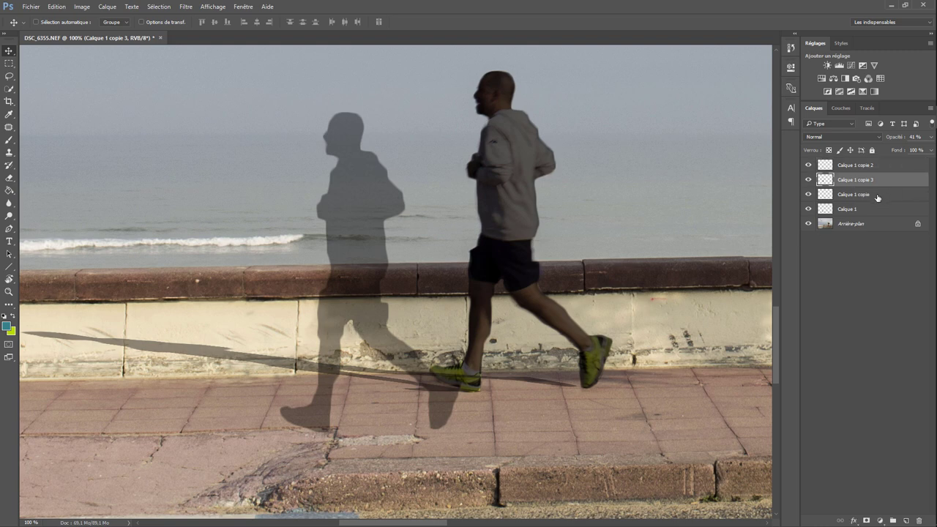
pyautogui.click(878, 196)
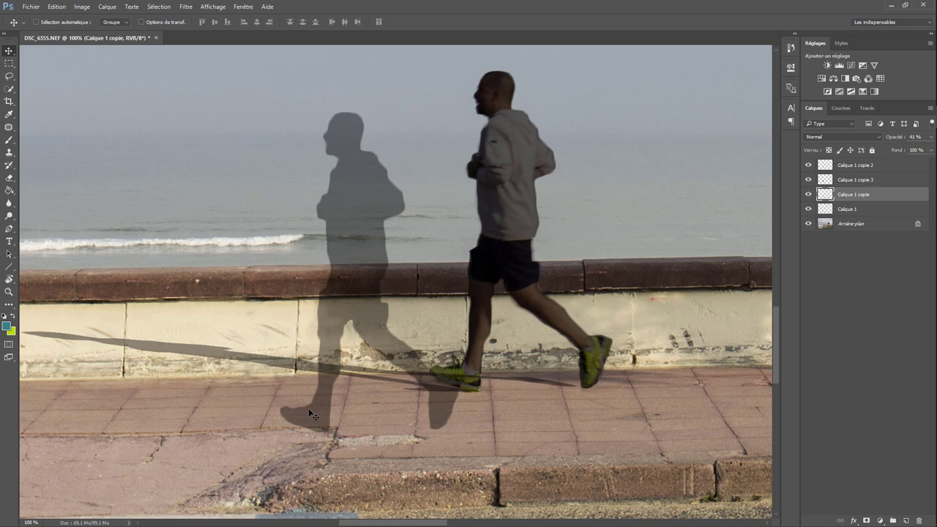
pyautogui.click(868, 519)
pyautogui.click(9, 140)
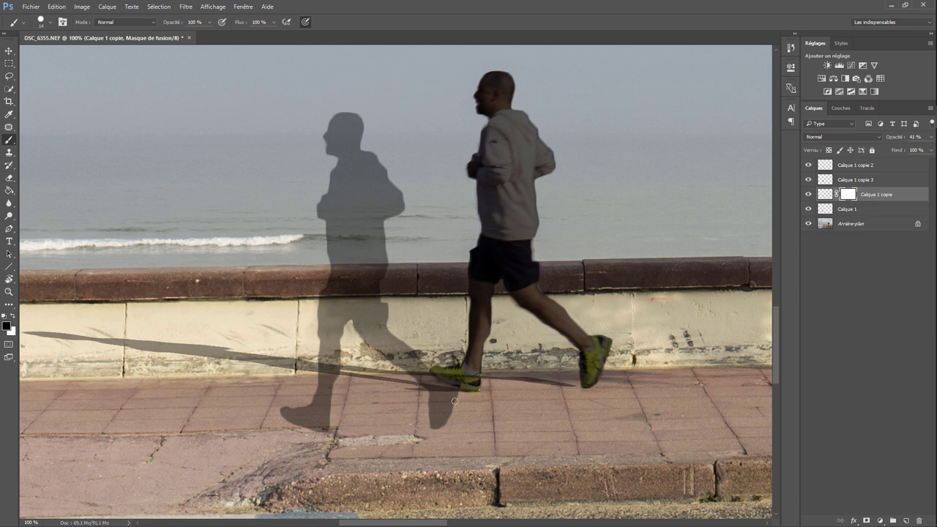
# Mask Calque 1 and paint out the left shadow streak along the wall base with a 50 px brush.
pyautogui.click(859, 212)
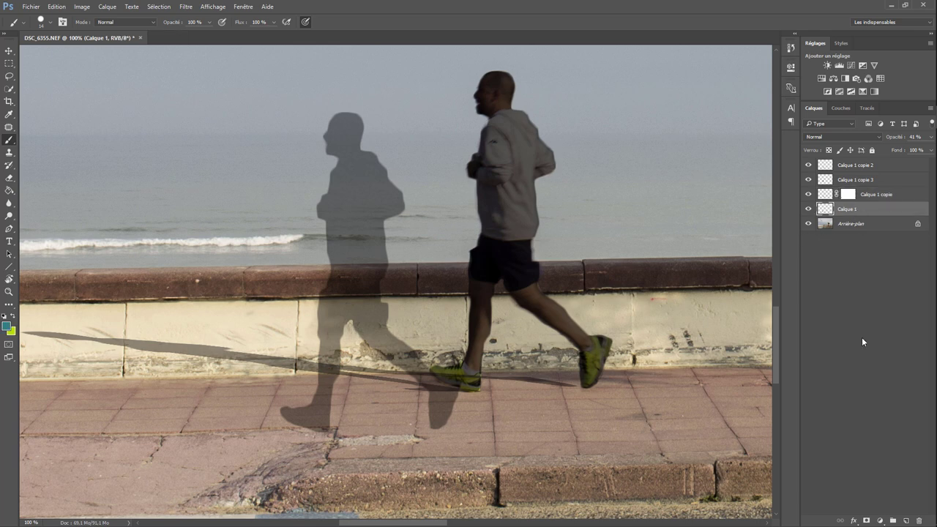
pyautogui.click(868, 520)
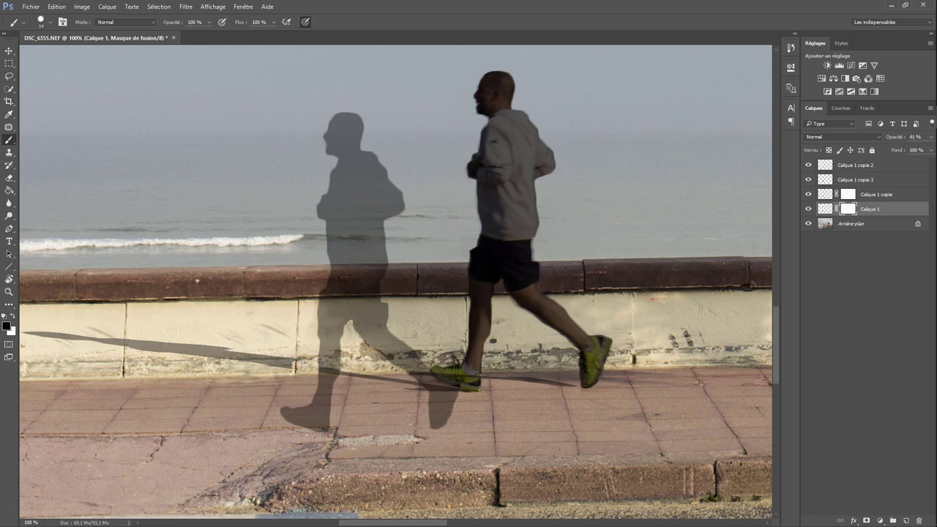
pyautogui.rightClick(227, 356)
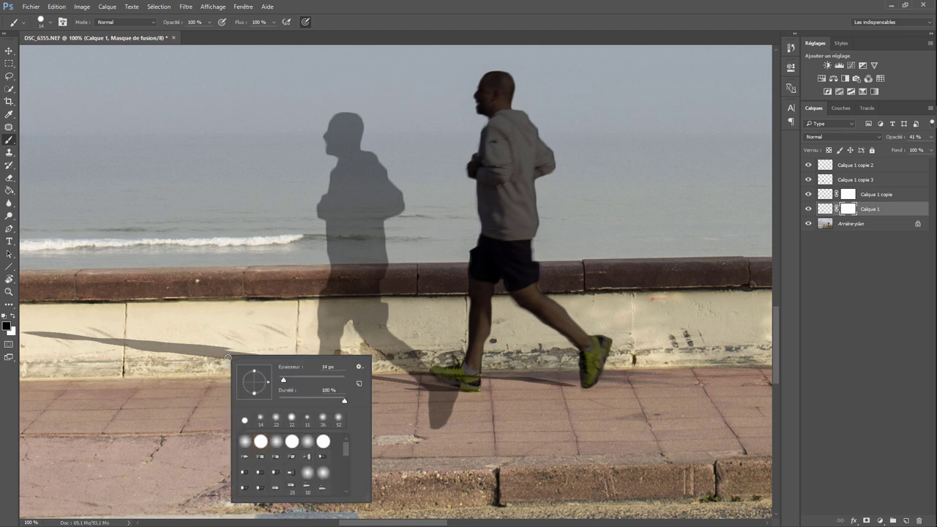
pyautogui.moveTo(281, 376); pyautogui.dragTo(297, 379)
pyautogui.moveTo(67, 349); pyautogui.dragTo(22, 331)
pyautogui.moveTo(92, 342); pyautogui.dragTo(265, 359)
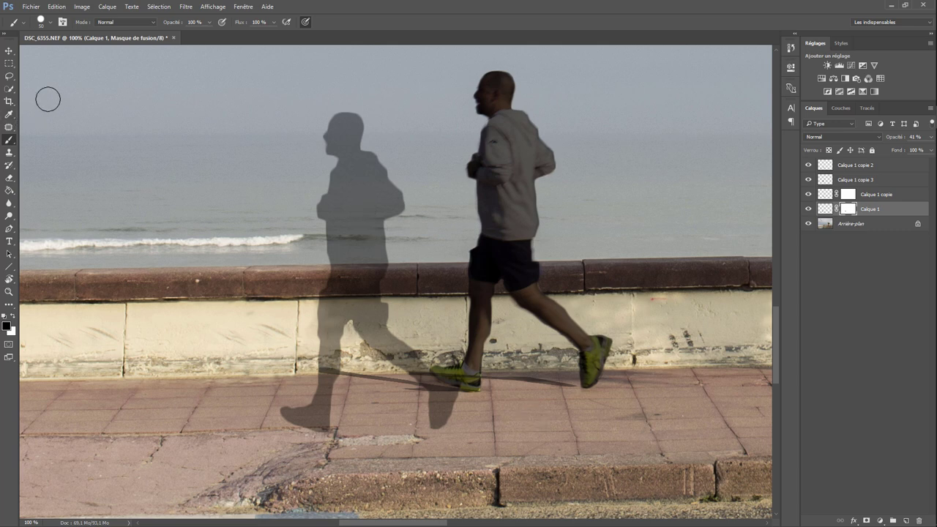
# Move Calque 1 copie 3 below Calque 1 copie and give it a layer mask.
pyautogui.rightClick(350, 187)
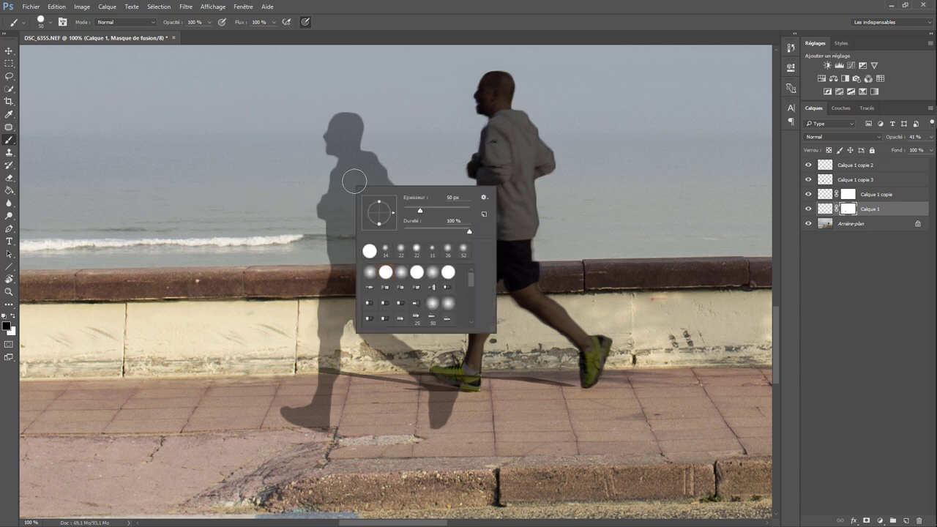
pyautogui.press('v')
pyautogui.rightClick(340, 194)
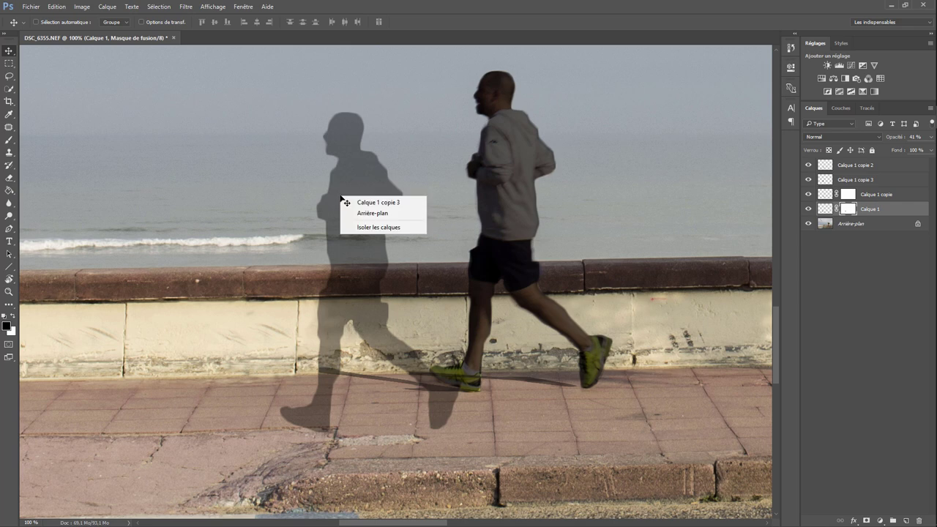
pyautogui.click(383, 203)
pyautogui.moveTo(858, 181); pyautogui.dragTo(859, 204)
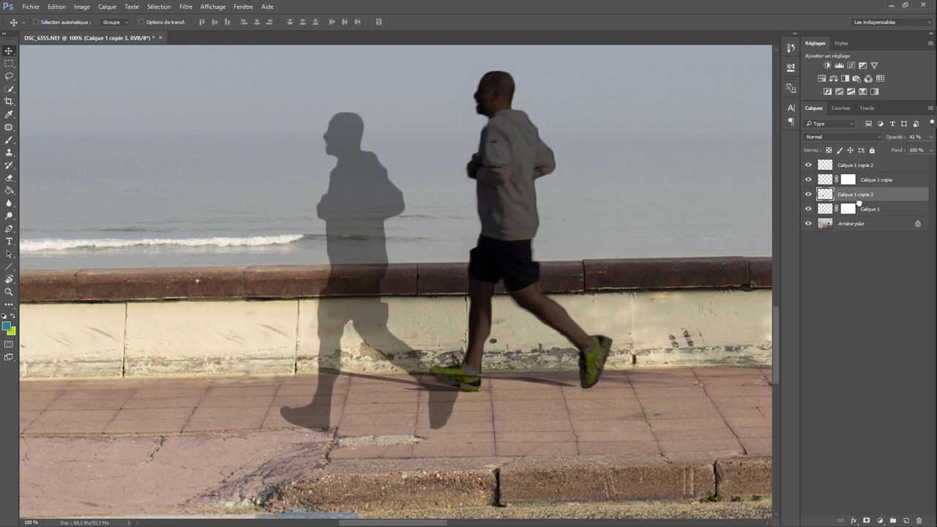
pyautogui.click(867, 520)
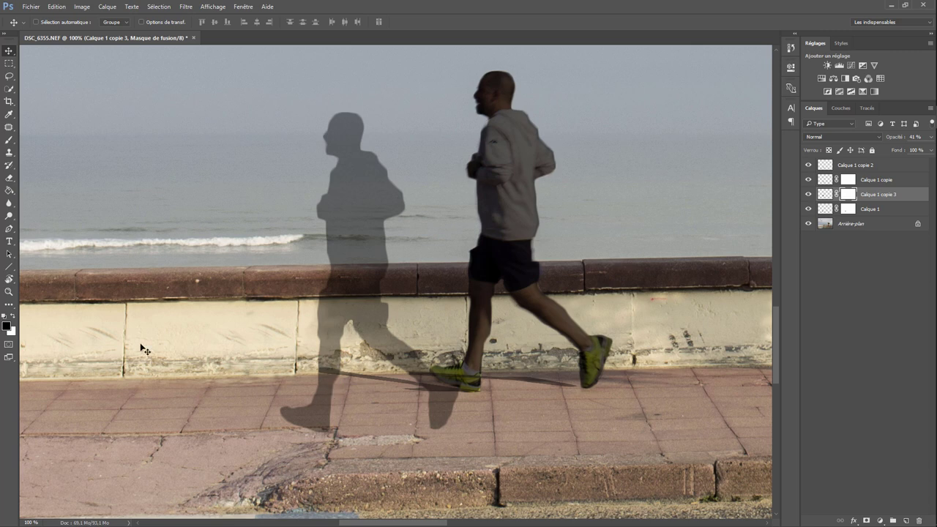
# Paint black on Calque 1 copie 3's mask over the rear-leg and front-foot pavement shadows.
pyautogui.click(8, 139)
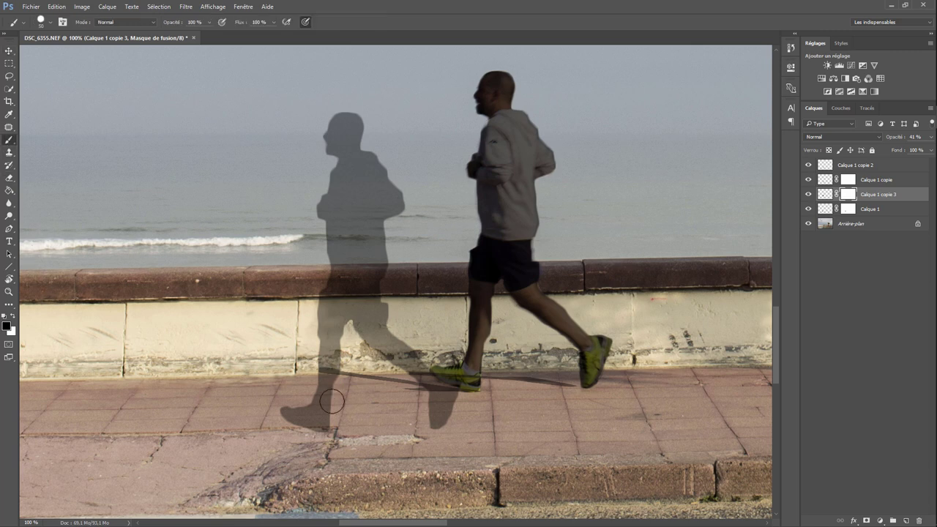
pyautogui.moveTo(337, 382); pyautogui.dragTo(283, 419)
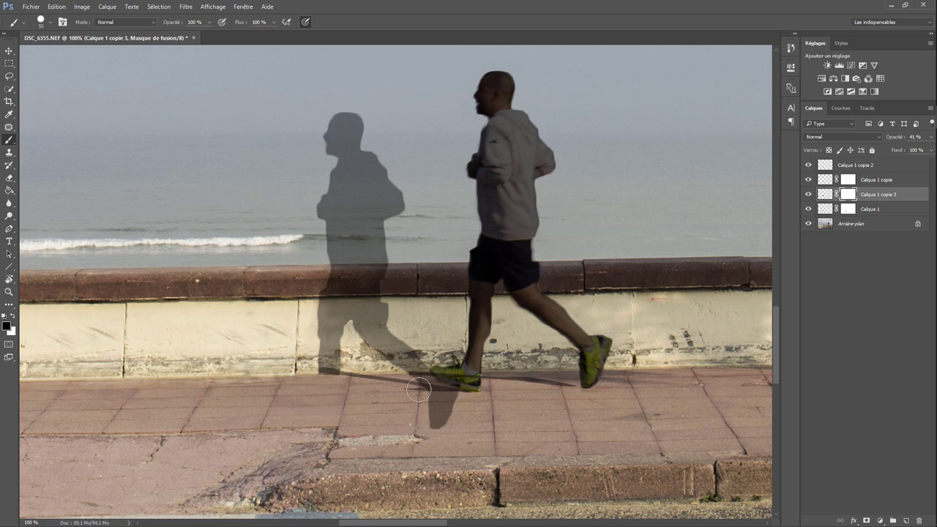
pyautogui.moveTo(418, 388)
pyautogui.mouseDown()
pyautogui.moveTo(461, 387)
pyautogui.moveTo(451, 417)
pyautogui.mouseUp()
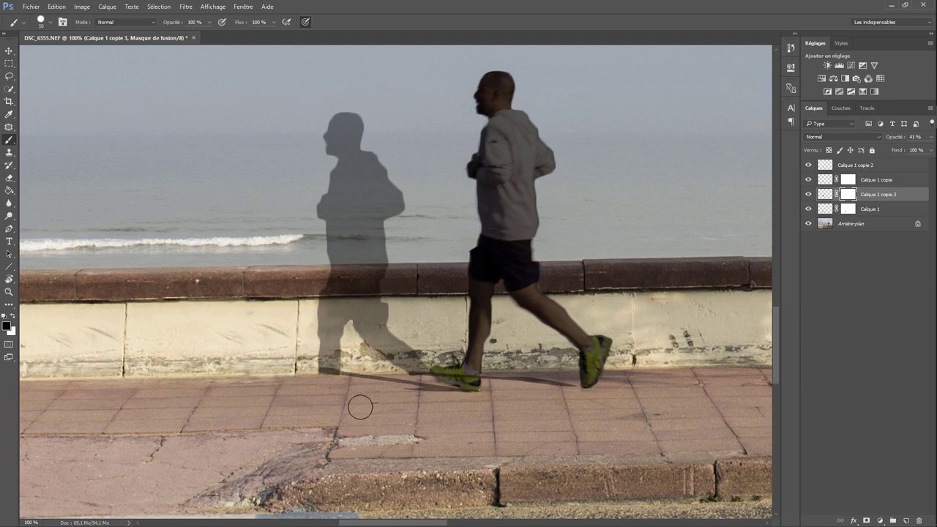
# At 300% zoom, paint white to restore the shadow along the wall base edge.
pyautogui.hotkey('ctrl', '+')
pyautogui.hotkey('ctrl', '+')
pyautogui.scroll(-3, 351, 307)
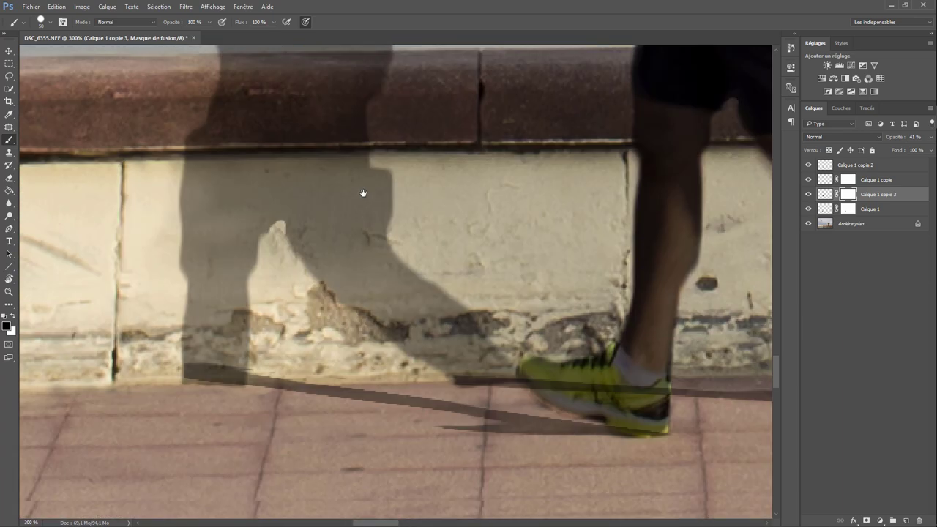
pyautogui.scroll(-2, 344, 213)
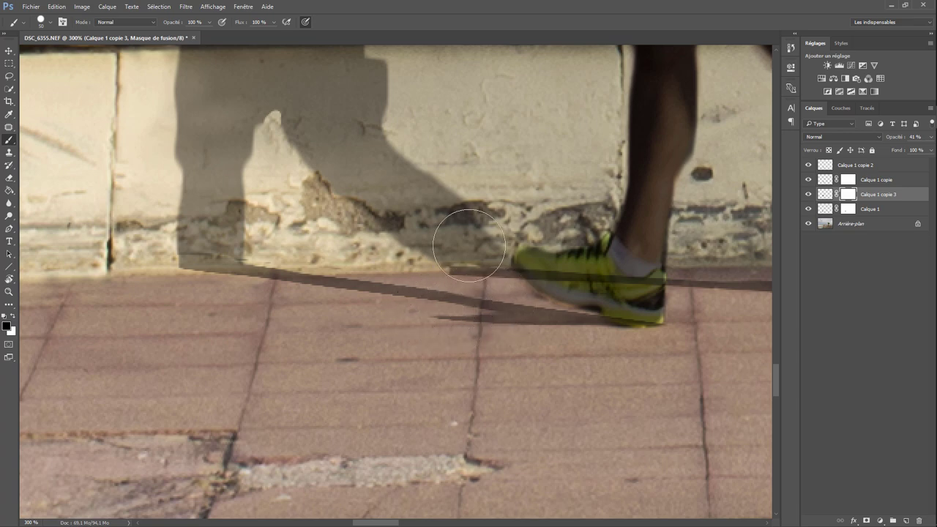
pyautogui.click(13, 317)
pyautogui.moveTo(472, 230); pyautogui.dragTo(435, 277)
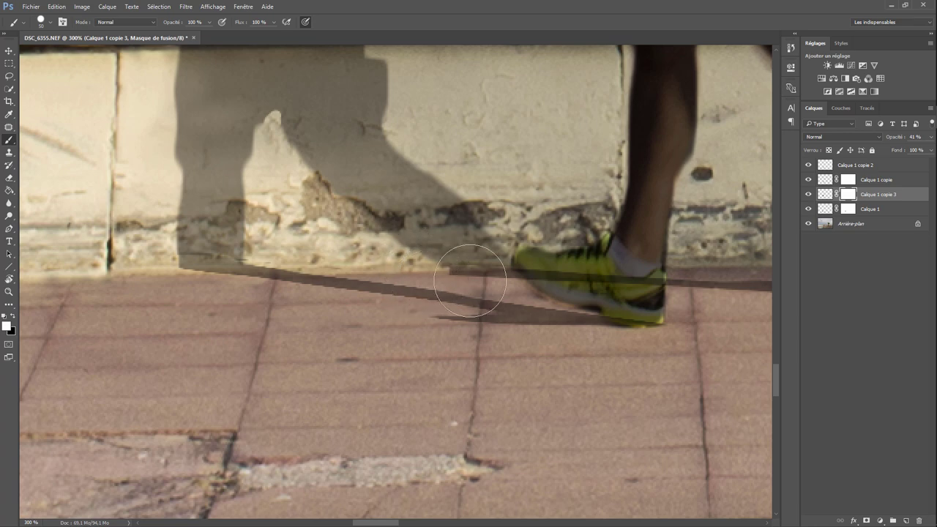
pyautogui.click(882, 210)
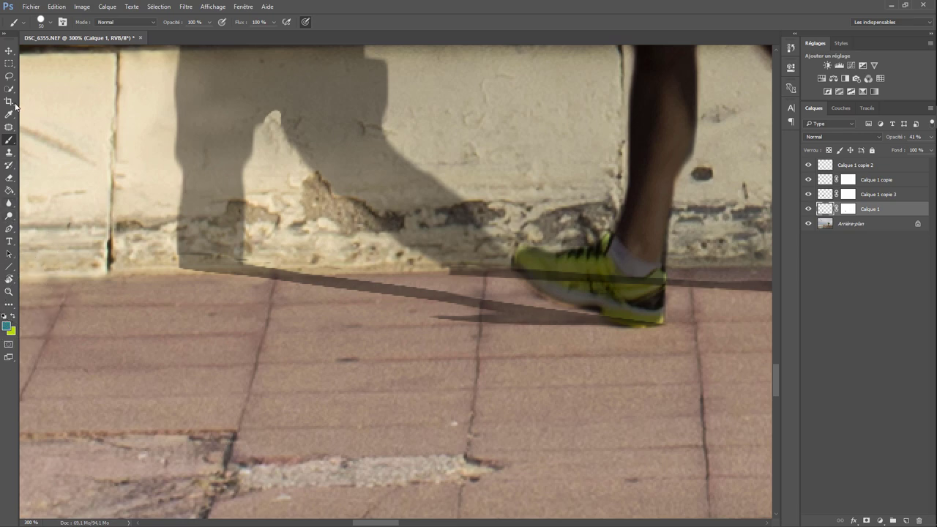
# On Calque 1's mask, undo a trial black stroke, shrink the brush, and zoom back out.
pyautogui.click(848, 209)
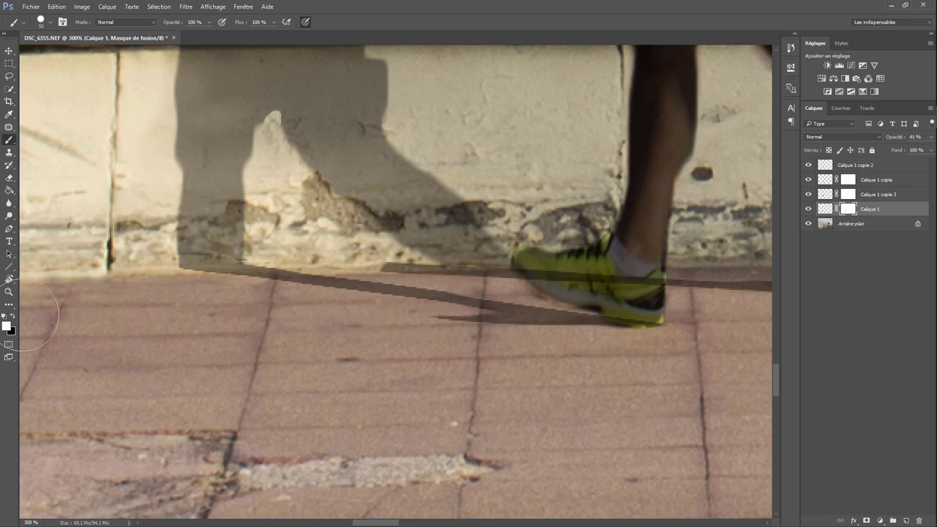
pyautogui.press('x')
pyautogui.moveTo(371, 287); pyautogui.dragTo(409, 294)
pyautogui.hotkey('ctrl', 'z')
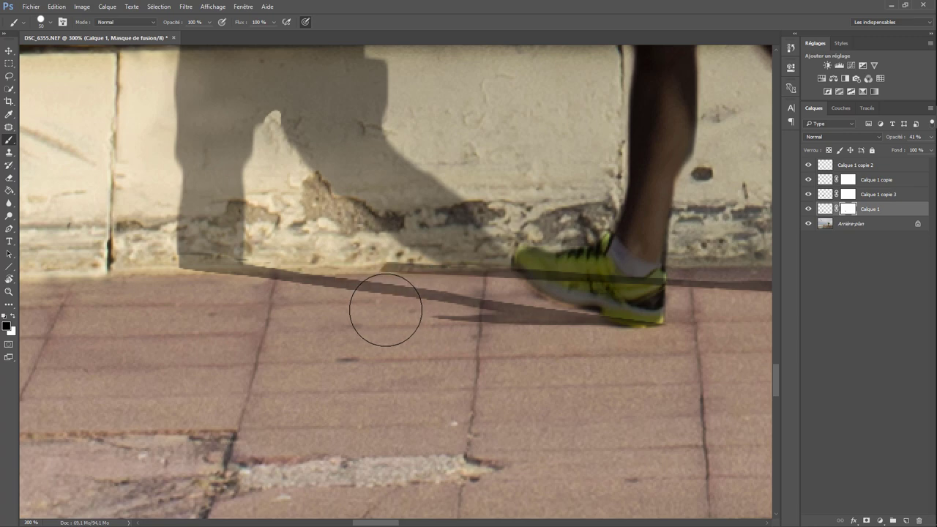
pyautogui.rightClick(388, 312)
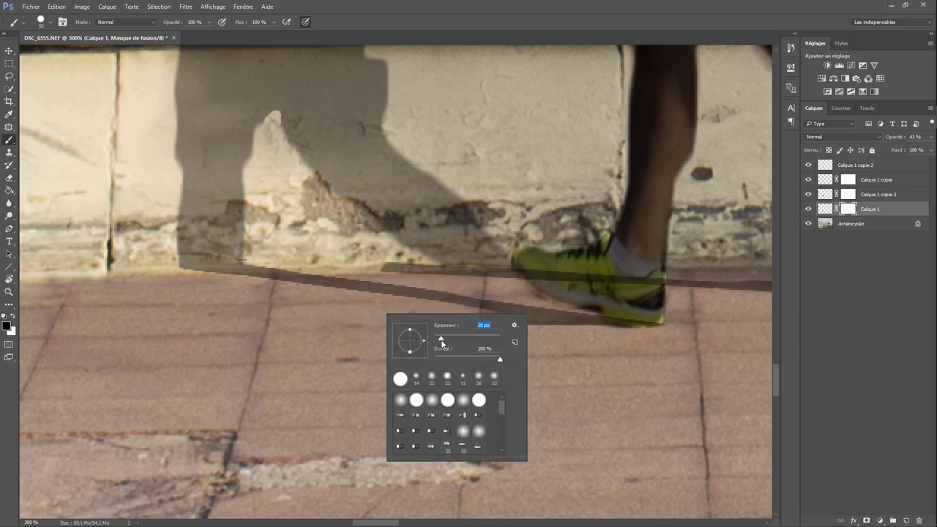
pyautogui.moveTo(442, 343); pyautogui.dragTo(438, 343)
pyautogui.click(388, 267)
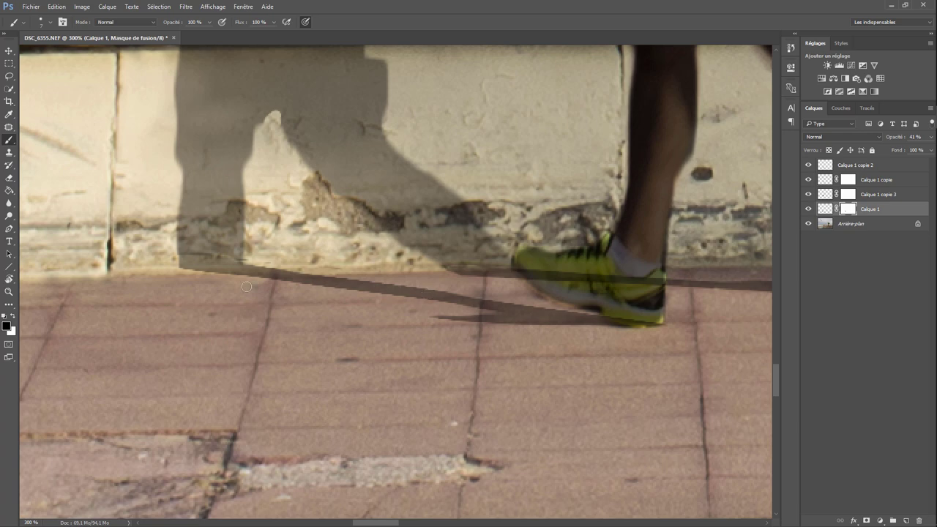
pyautogui.hotkey('ctrl', '-')
pyautogui.hotkey('ctrl', '-')
pyautogui.hotkey('ctrl', '-')
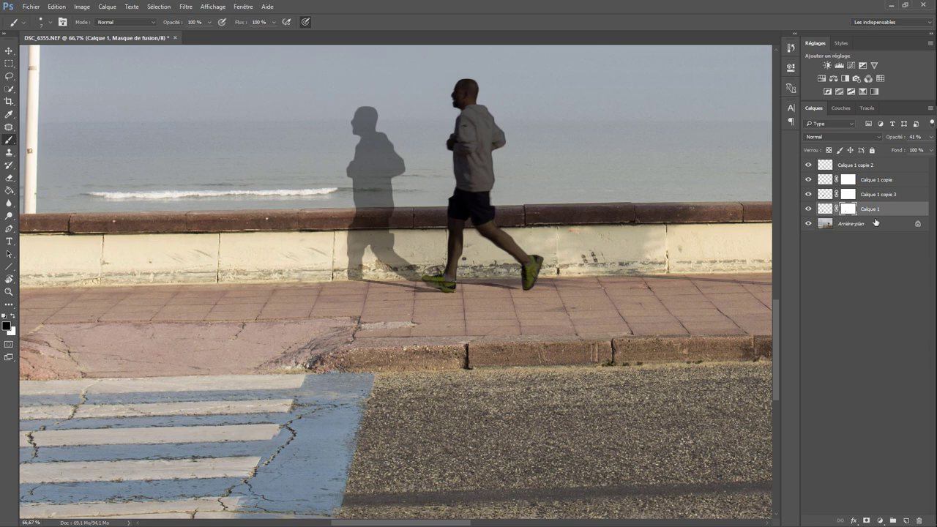
# Inspect the wall shadow and feet zoomed in, then target Calque 1 copie 3's layer mask.
pyautogui.click(875, 194)
pyautogui.click(872, 210)
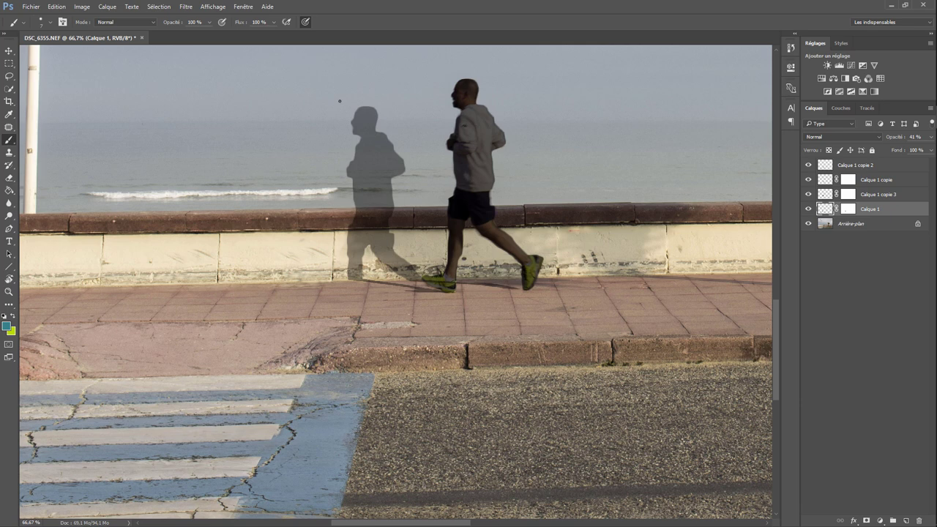
pyautogui.hotkey('ctrl', '+')
pyautogui.hotkey('ctrl', '+')
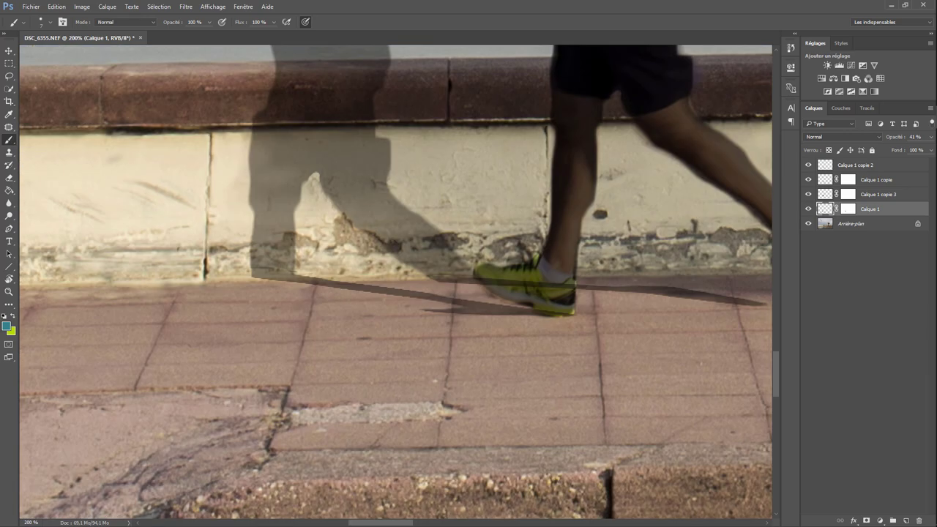
pyautogui.scroll(3, 356, 218)
pyautogui.scroll(3, 355, 293)
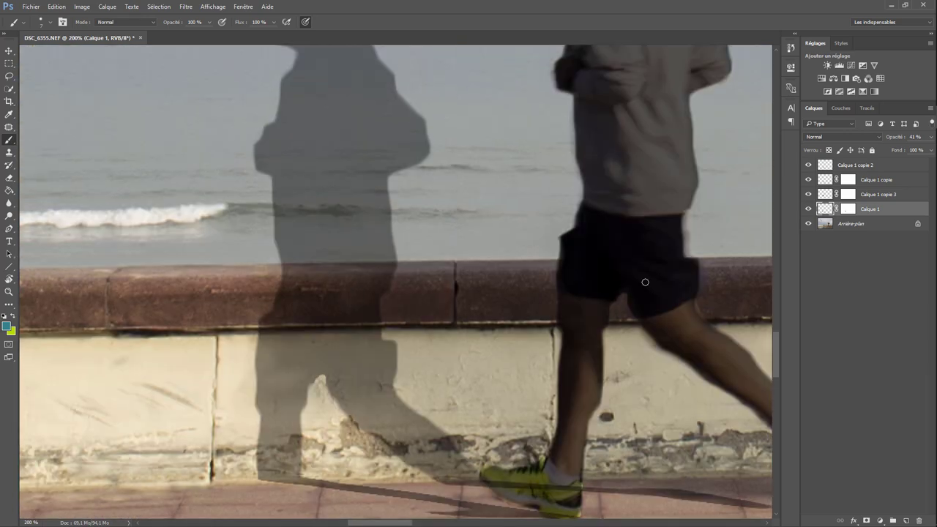
pyautogui.click(879, 193)
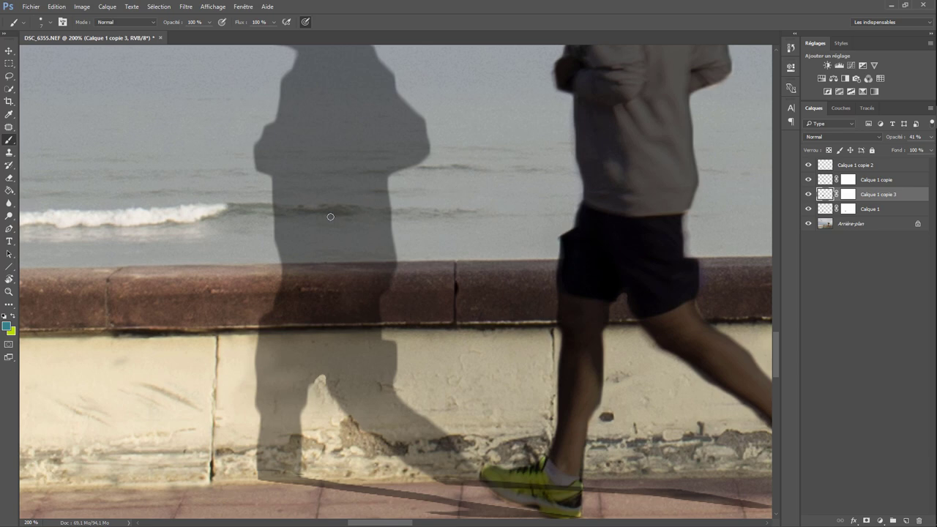
pyautogui.hotkey('ctrl', '-')
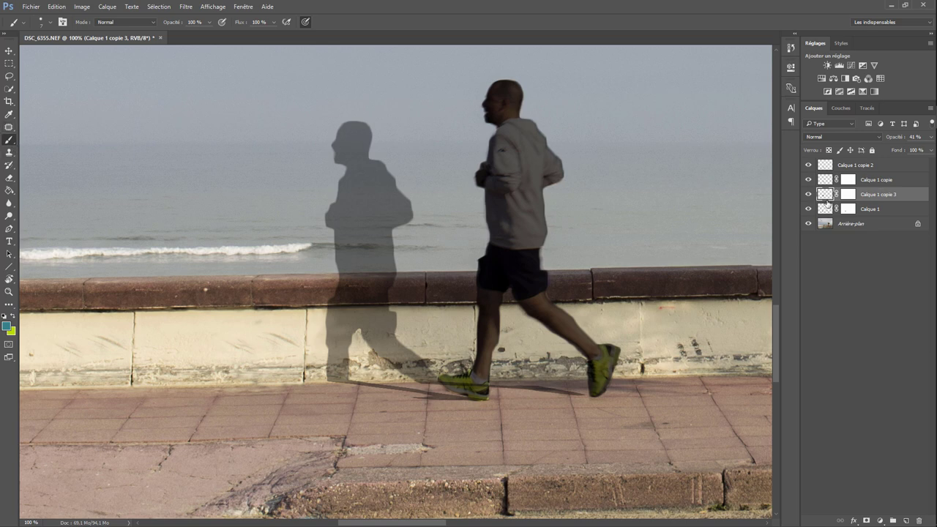
pyautogui.click(848, 194)
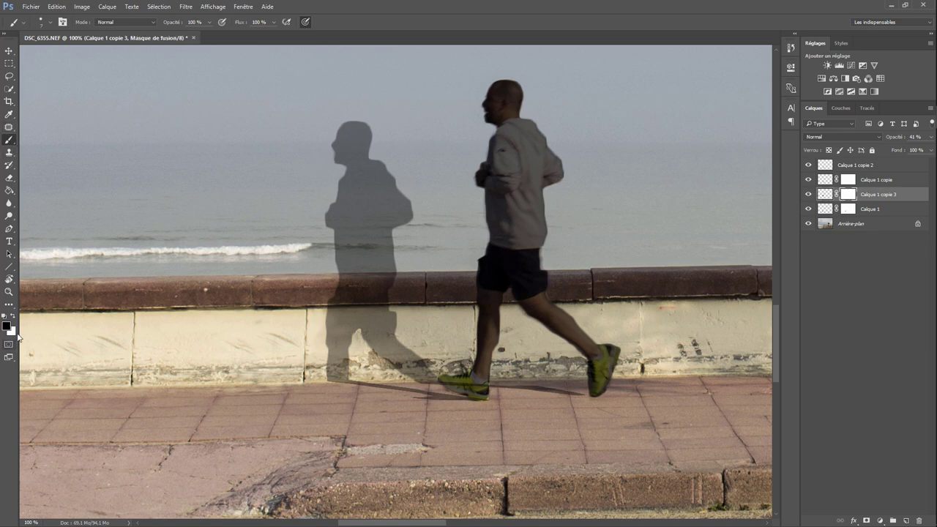
# Enlarge the brush and paint black on Calque 1 copie 3's mask over everything above the wall.
pyautogui.click(11, 331)
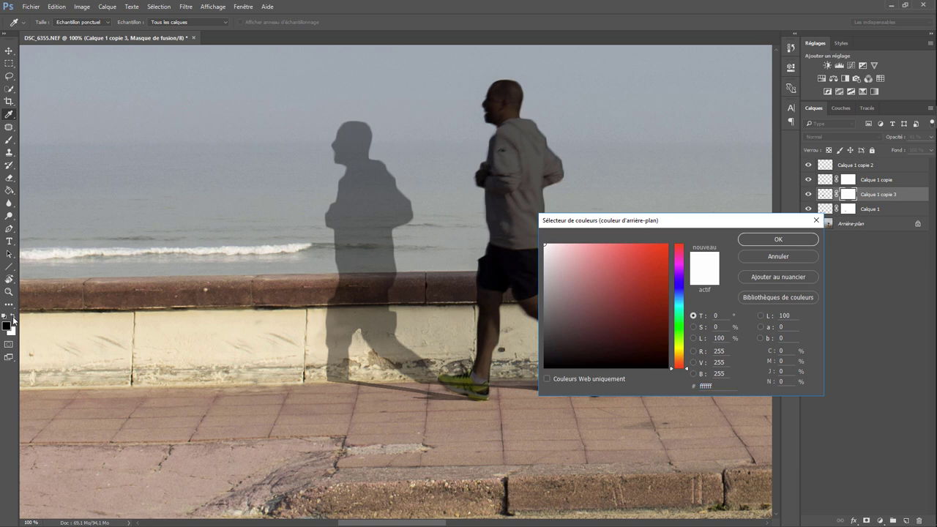
pyautogui.click(817, 219)
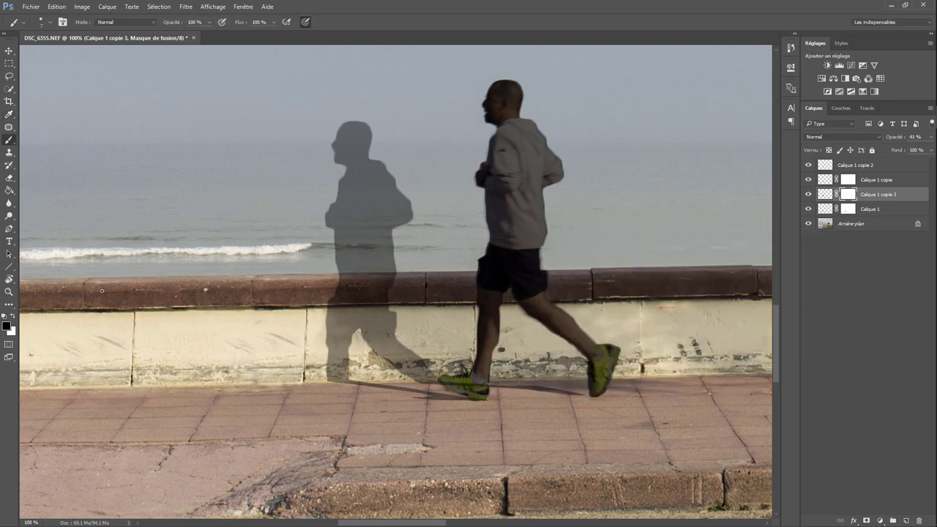
pyautogui.rightClick(278, 151)
pyautogui.moveTo(333, 175); pyautogui.dragTo(356, 178)
pyautogui.click(348, 118)
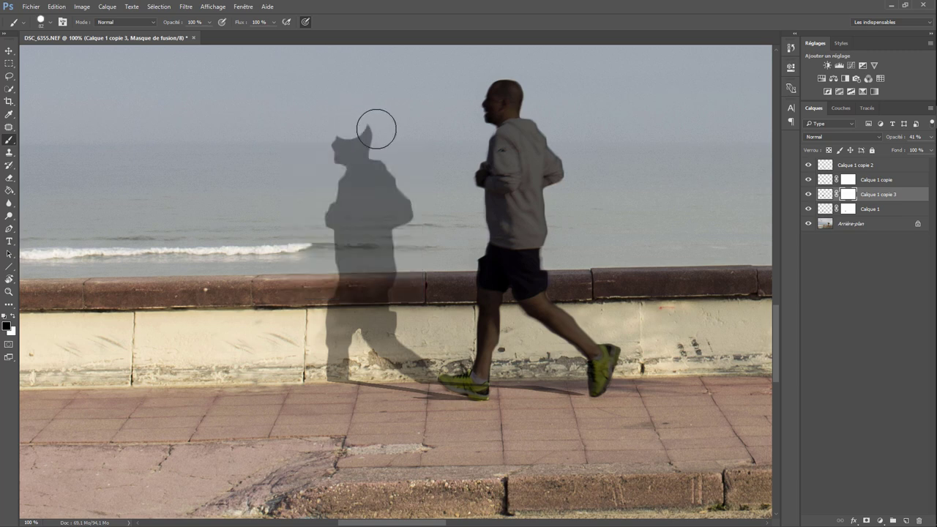
pyautogui.moveTo(376, 126)
pyautogui.mouseDown()
pyautogui.moveTo(288, 151)
pyautogui.moveTo(365, 176)
pyautogui.moveTo(395, 222)
pyautogui.moveTo(316, 244)
pyautogui.moveTo(402, 251)
pyautogui.moveTo(382, 252)
pyautogui.mouseUp()
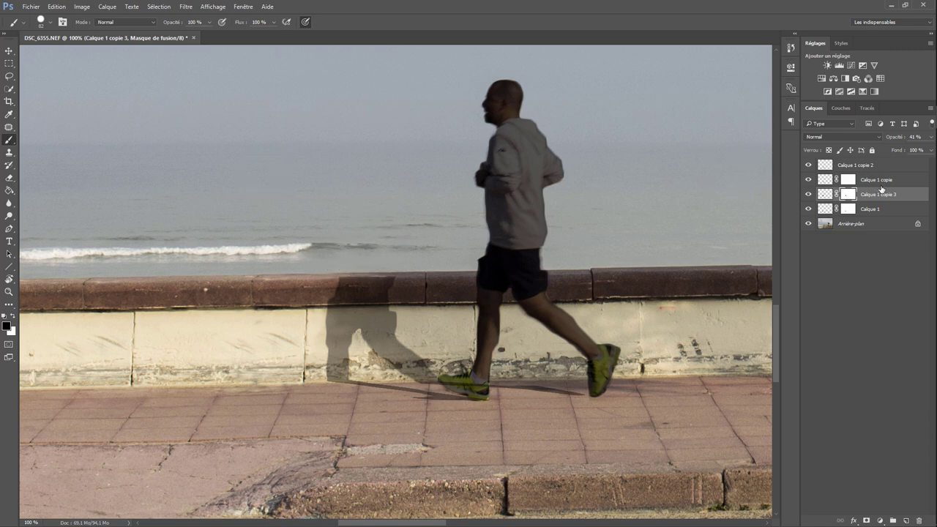
pyautogui.click(881, 183)
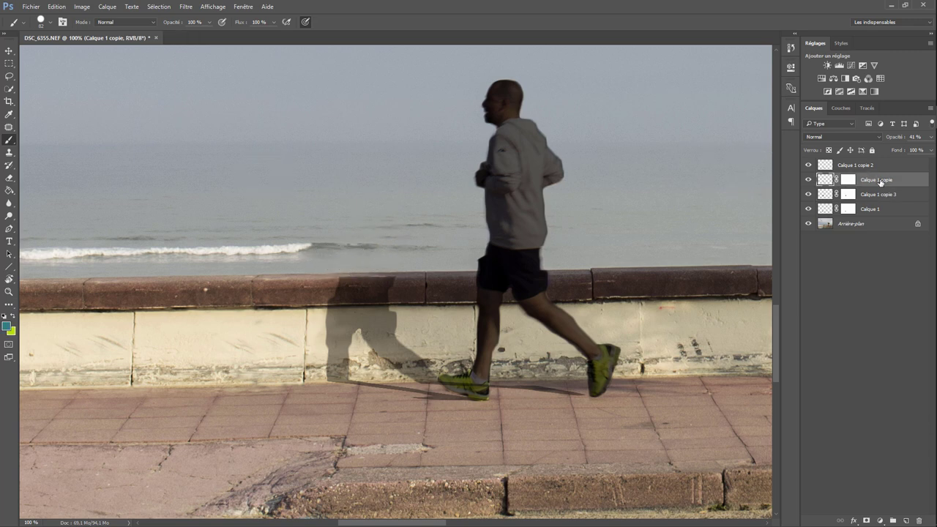
# Move Calque 1 copie left and down to line it up with the wall shadow.
pyautogui.click(9, 51)
pyautogui.moveTo(515, 230); pyautogui.dragTo(353, 242)
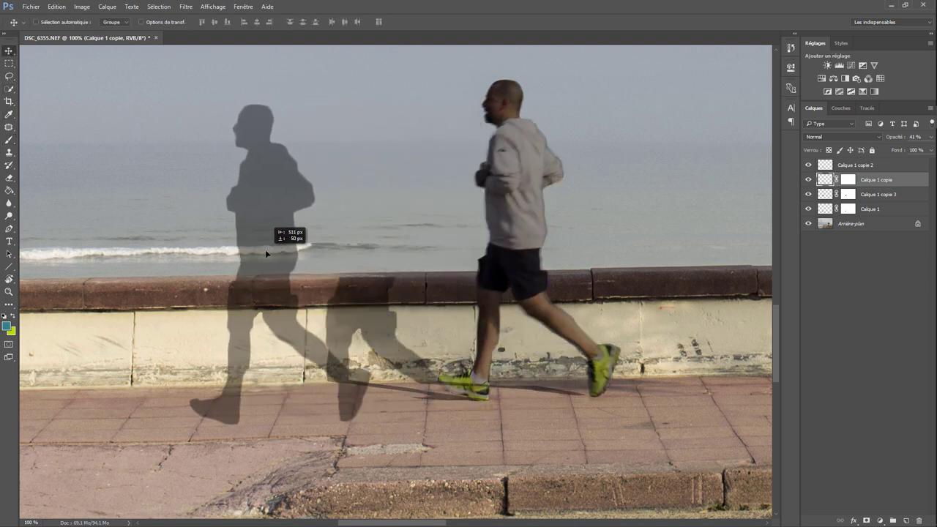
pyautogui.moveTo(353, 242); pyautogui.dragTo(366, 273)
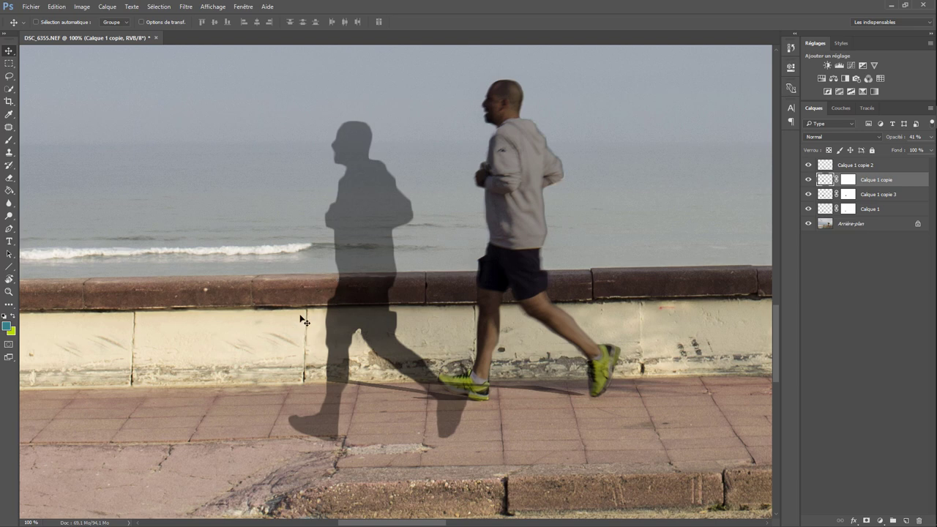
# Paint black on Calque 1 copie's mask to hide the legs spilling onto the pavement.
pyautogui.click(854, 181)
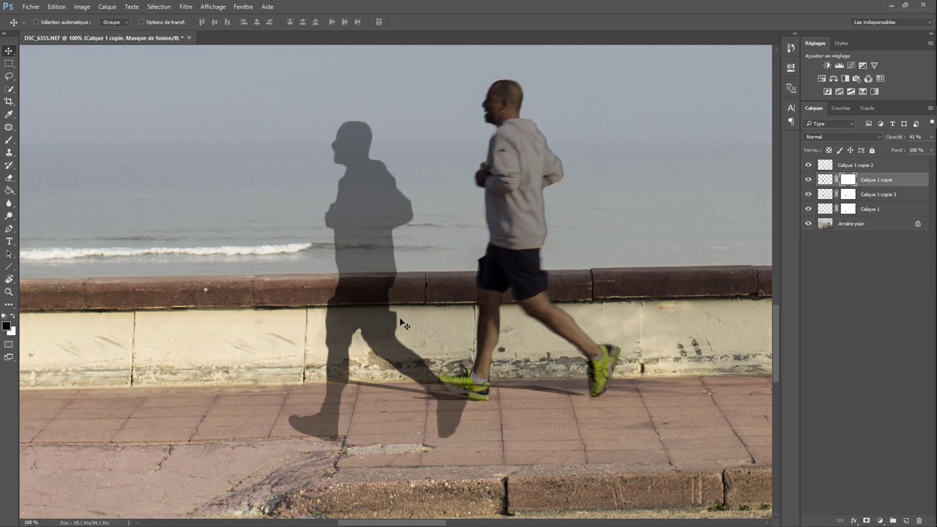
pyautogui.click(8, 142)
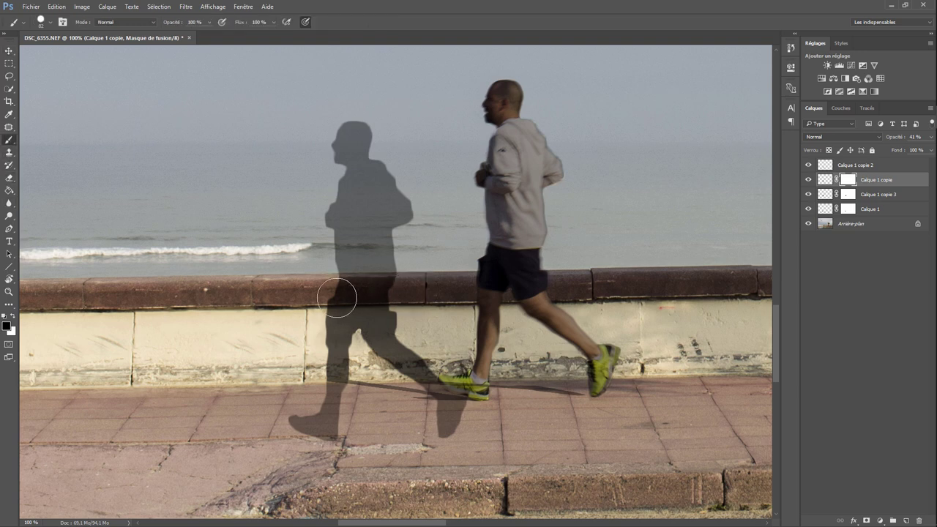
pyautogui.moveTo(337, 297)
pyautogui.mouseDown()
pyautogui.moveTo(381, 296)
pyautogui.moveTo(336, 302)
pyautogui.moveTo(363, 326)
pyautogui.moveTo(336, 362)
pyautogui.moveTo(373, 435)
pyautogui.moveTo(397, 358)
pyautogui.moveTo(454, 381)
pyautogui.moveTo(451, 403)
pyautogui.moveTo(322, 395)
pyautogui.mouseUp()
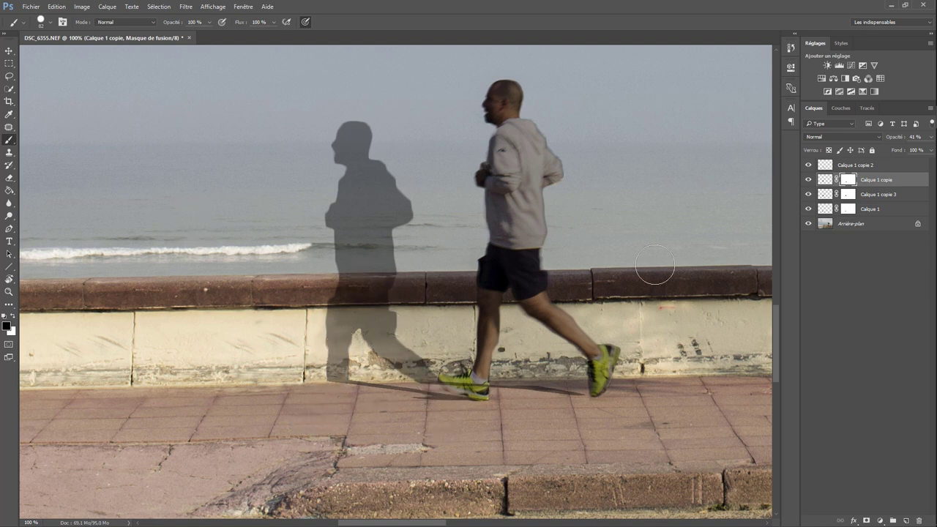
pyautogui.click(59, 7)
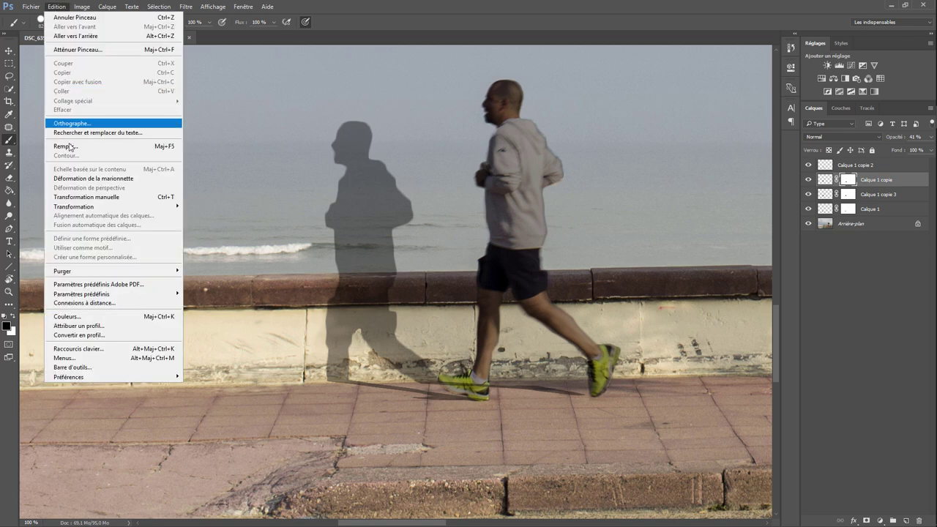
pyautogui.moveTo(74, 207)
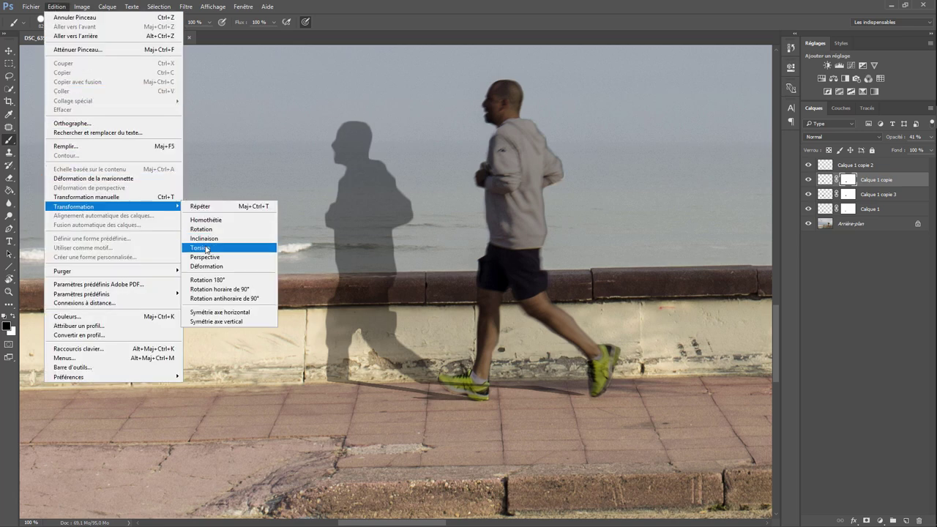
# Skew the shadow copy's top to the left, then shift it right into place.
pyautogui.click(216, 243)
pyautogui.moveTo(380, 115); pyautogui.dragTo(292, 120)
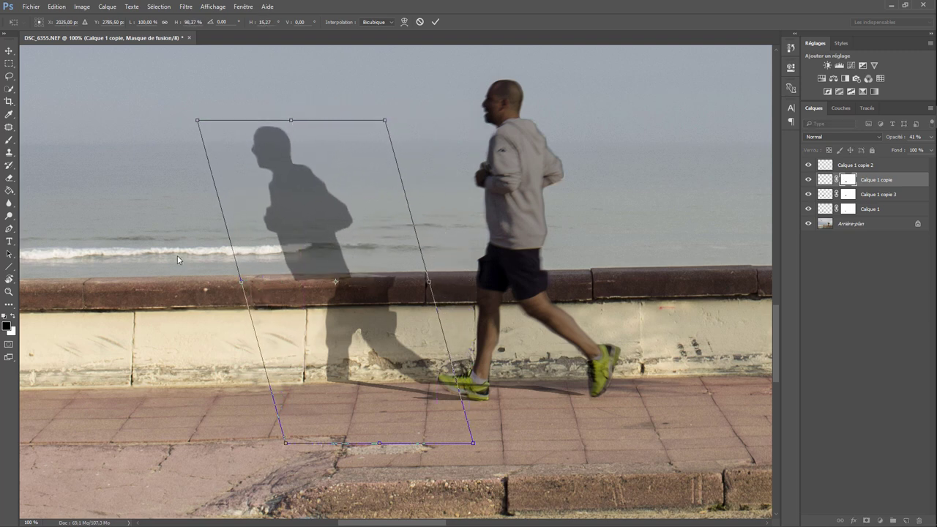
pyautogui.press('Return')
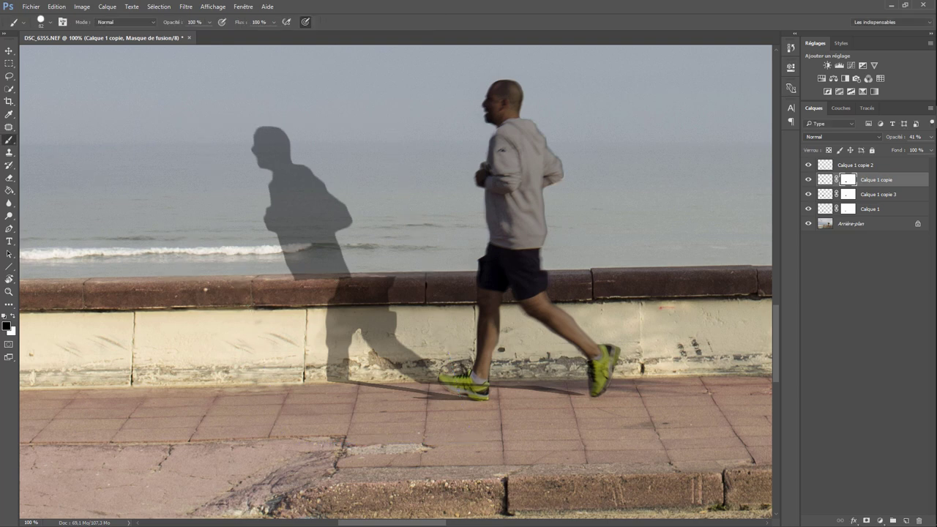
pyautogui.click(8, 51)
pyautogui.moveTo(314, 249); pyautogui.dragTo(356, 244)
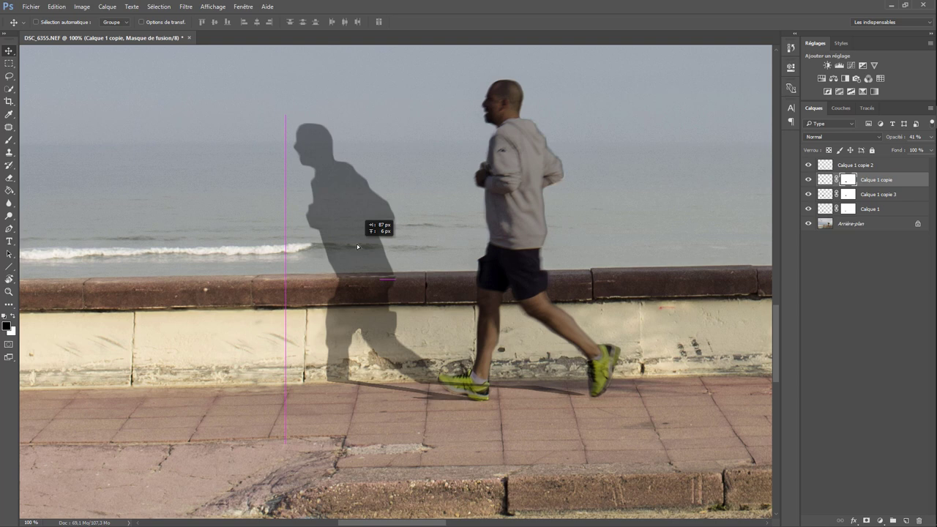
pyautogui.moveTo(358, 246); pyautogui.dragTo(358, 246)
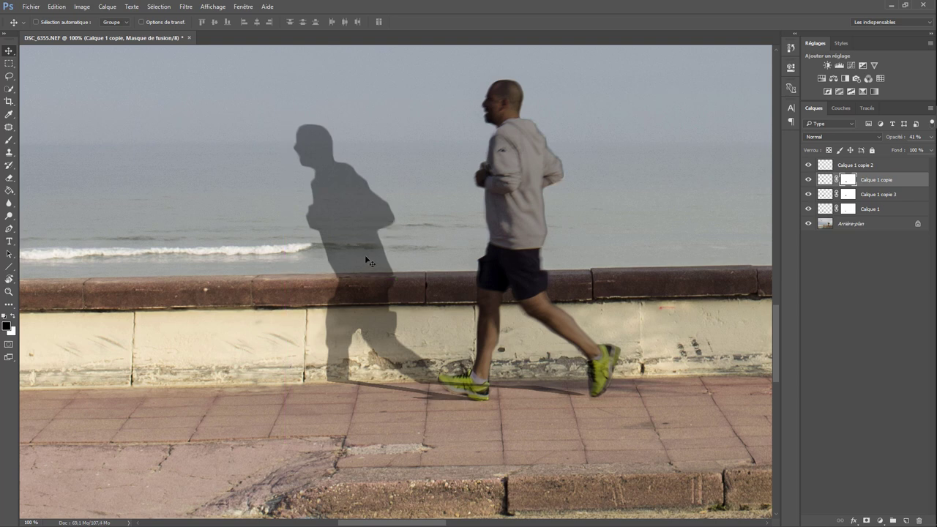
pyautogui.press('Right')
pyautogui.press('Right')
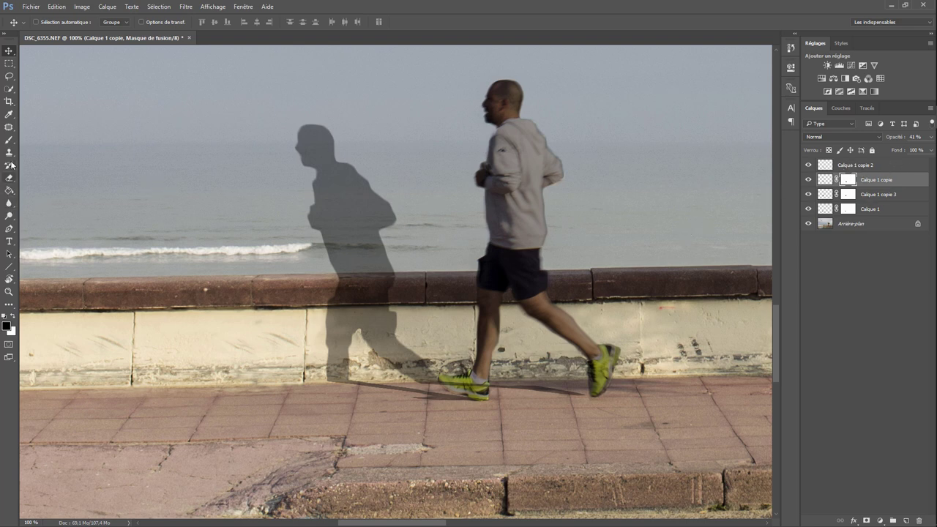
# Paint out the shadow's head and upper torso on the mask, then select Calque 1 copie 2.
pyautogui.click(9, 139)
pyautogui.moveTo(315, 143)
pyautogui.mouseDown()
pyautogui.moveTo(358, 229)
pyautogui.moveTo(402, 249)
pyautogui.moveTo(327, 252)
pyautogui.mouseUp()
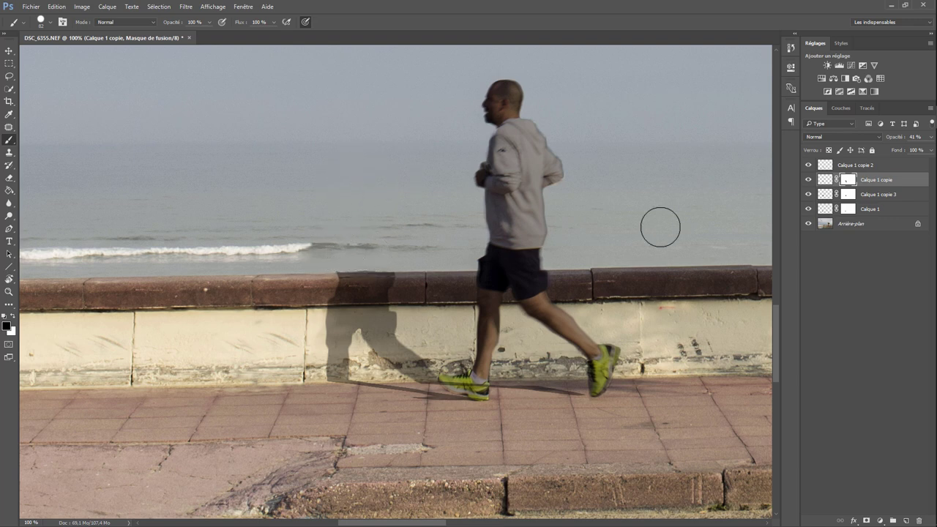
pyautogui.click(865, 168)
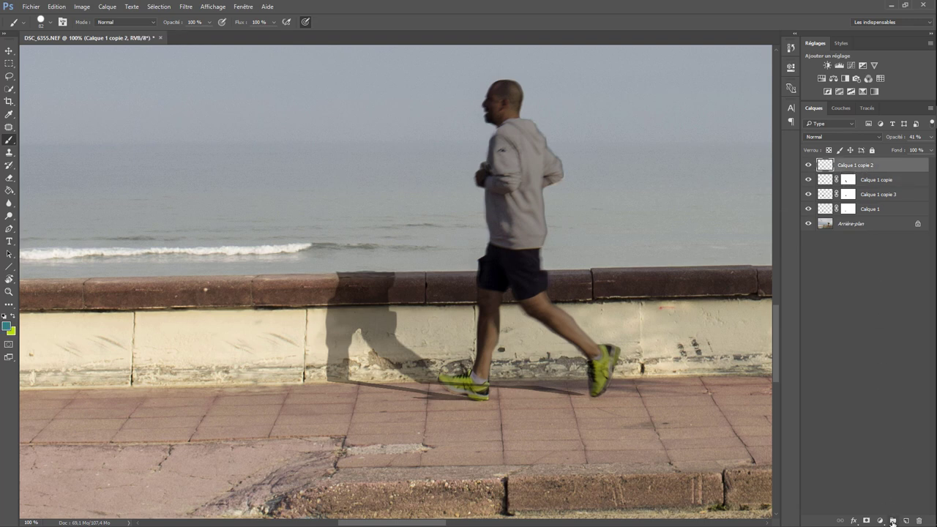
# Add a layer mask to Calque 1 copie 2 and shift its shadow left onto the wall shadow.
pyautogui.click(867, 521)
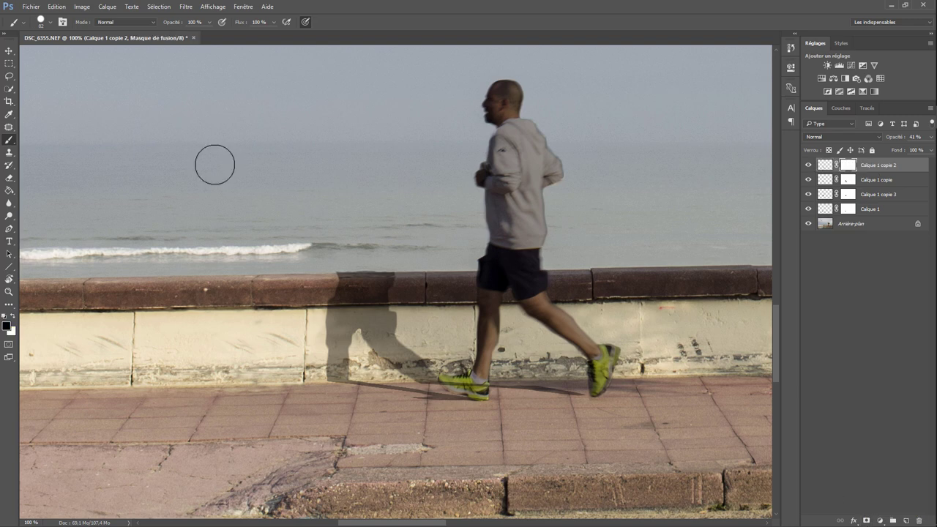
pyautogui.click(8, 51)
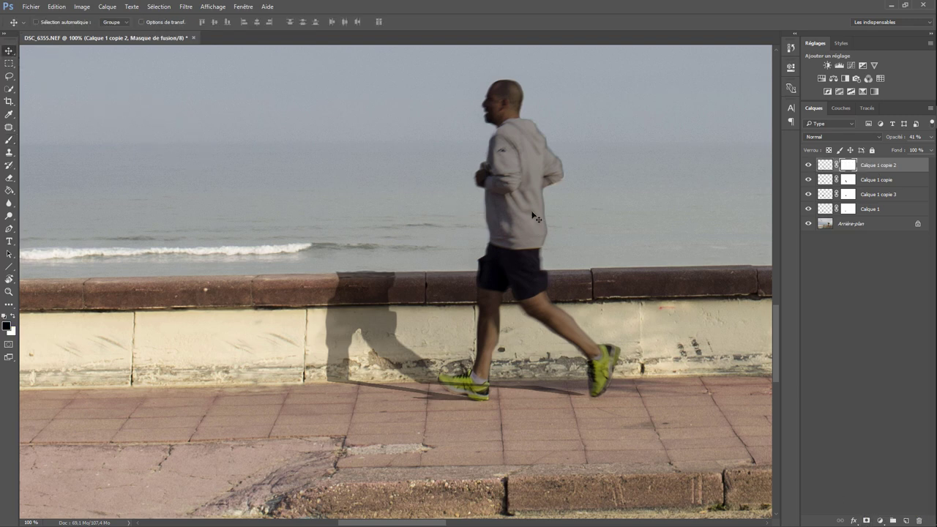
pyautogui.moveTo(536, 218)
pyautogui.mouseDown()
pyautogui.moveTo(303, 238)
pyautogui.moveTo(389, 252)
pyautogui.moveTo(374, 255)
pyautogui.mouseUp()
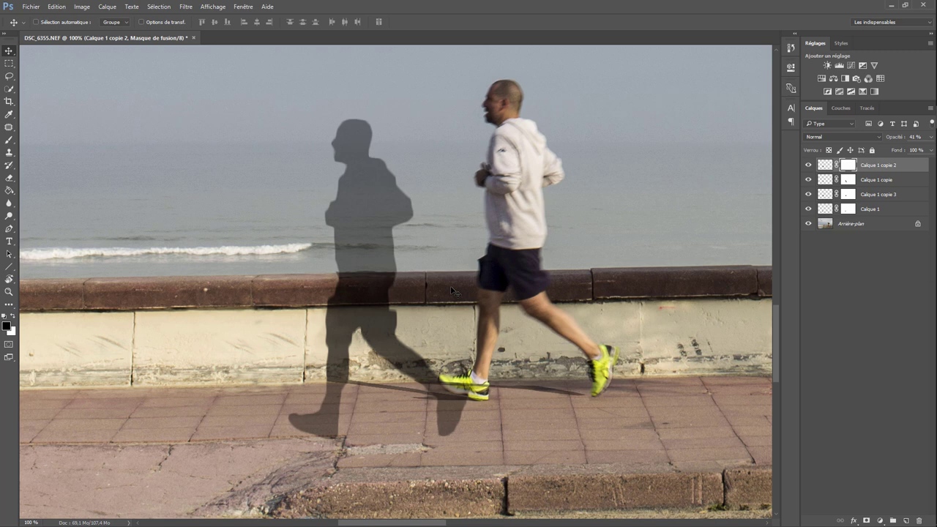
pyautogui.press('Left')
pyautogui.press('Left')
pyautogui.press('Left')
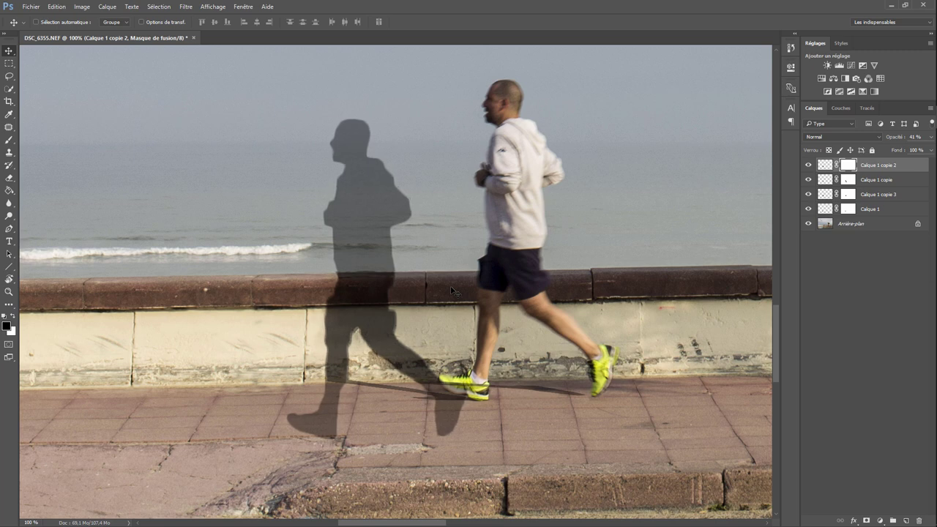
pyautogui.press('Left')
pyautogui.press('Left')
pyautogui.press('Right')
pyautogui.press('Left')
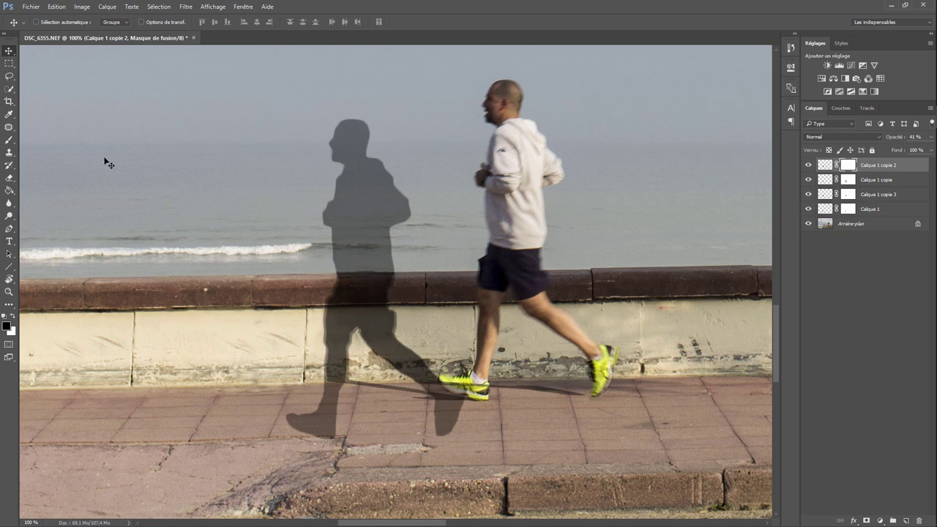
# Paint black on the mask to hide the shadow's legs on the pavement.
pyautogui.click(9, 141)
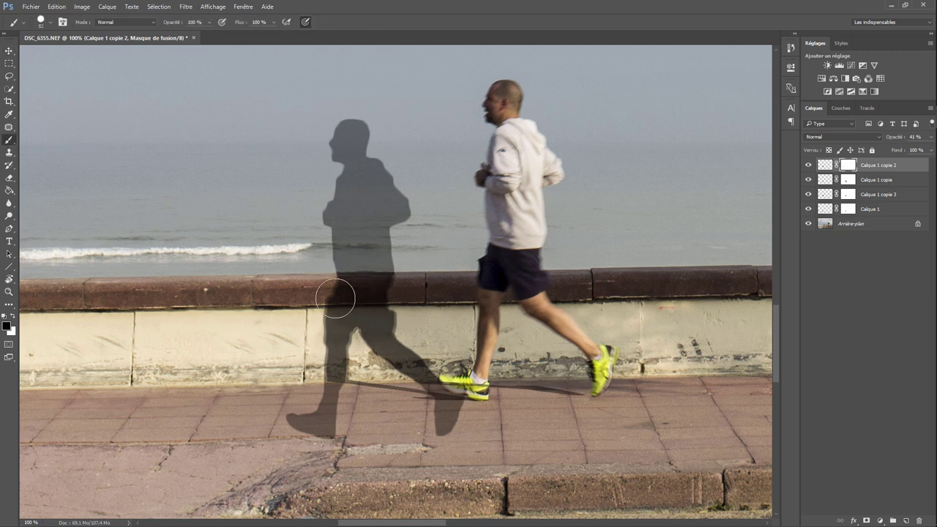
pyautogui.moveTo(335, 293)
pyautogui.mouseDown()
pyautogui.moveTo(398, 293)
pyautogui.moveTo(351, 293)
pyautogui.moveTo(378, 292)
pyautogui.moveTo(397, 320)
pyautogui.moveTo(396, 351)
pyautogui.moveTo(429, 377)
pyautogui.moveTo(440, 414)
pyautogui.moveTo(174, 442)
pyautogui.moveTo(425, 374)
pyautogui.mouseUp()
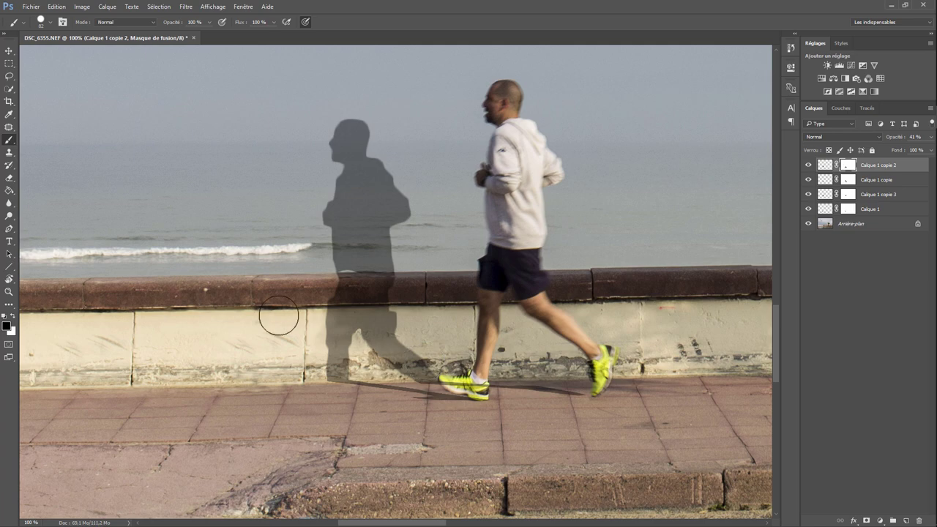
pyautogui.hotkey('ctrl', '+')
pyautogui.hotkey('ctrl', '+')
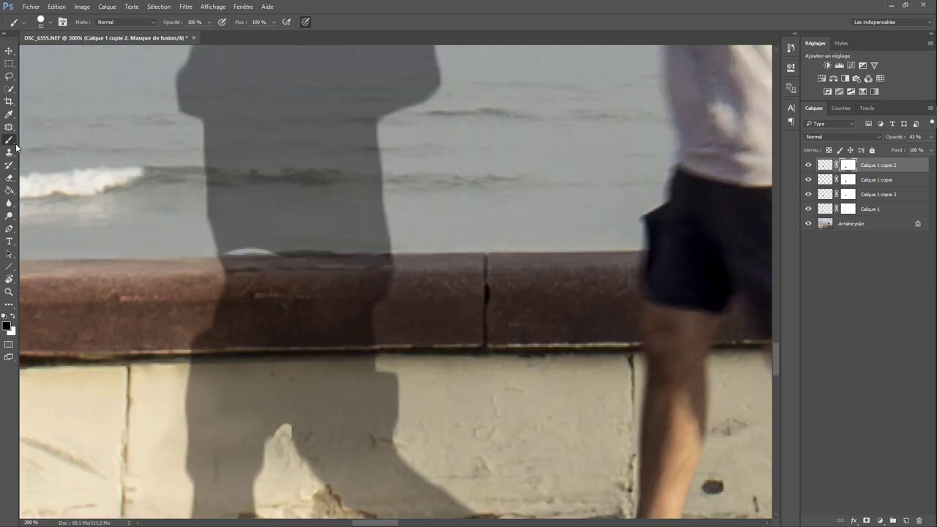
# Switch to white as the paint colour and shrink the brush to about 25 px.
pyautogui.click(12, 316)
pyautogui.rightClick(264, 220)
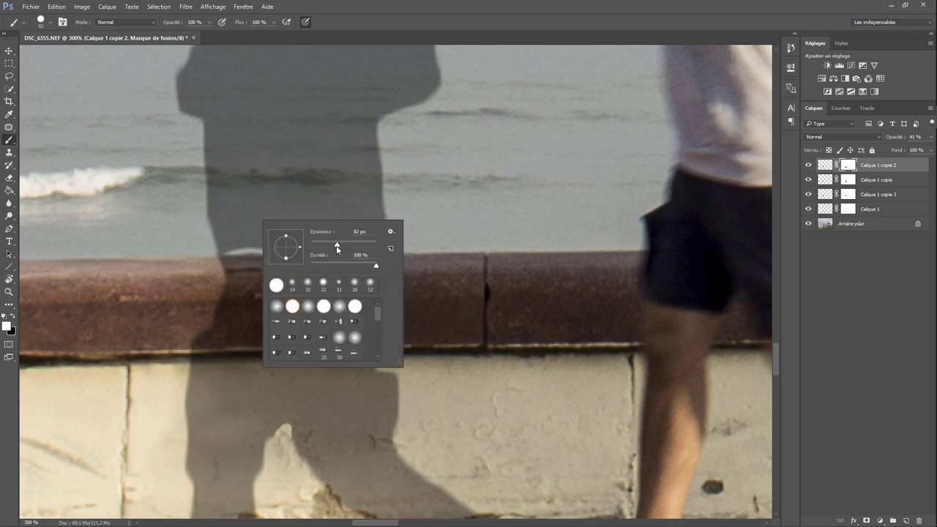
pyautogui.moveTo(336, 246); pyautogui.dragTo(319, 247)
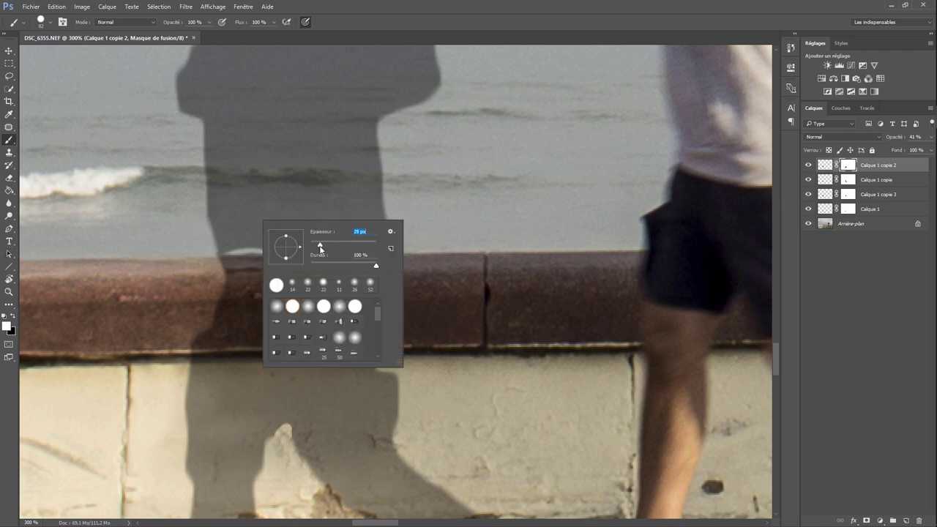
pyautogui.click(230, 236)
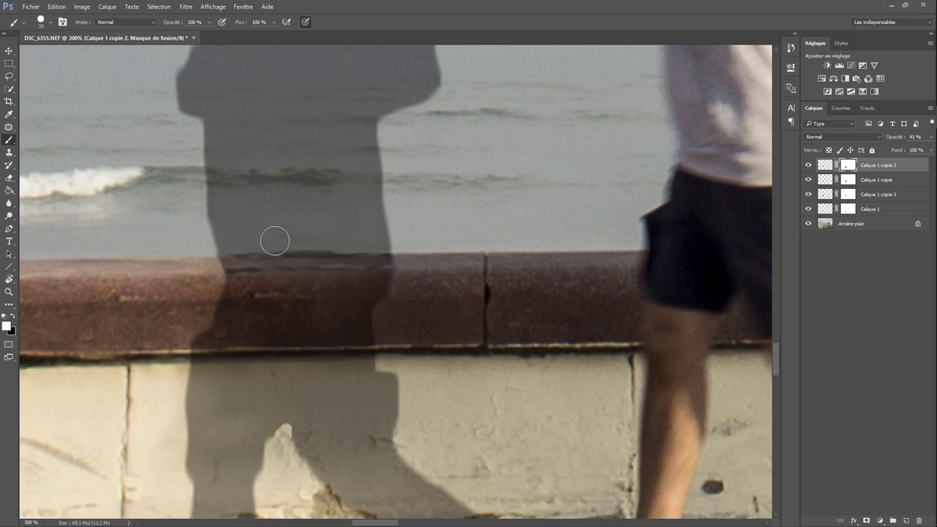
# Target Calque 1's layer mask, pan down to the shoes, and zoom out to 50%.
pyautogui.click(848, 209)
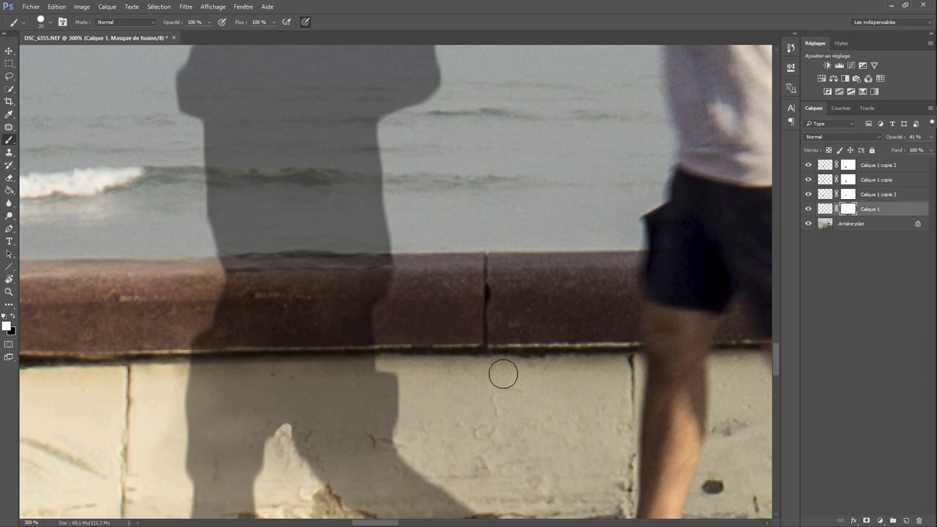
pyautogui.moveTo(498, 448); pyautogui.dragTo(468, 164)
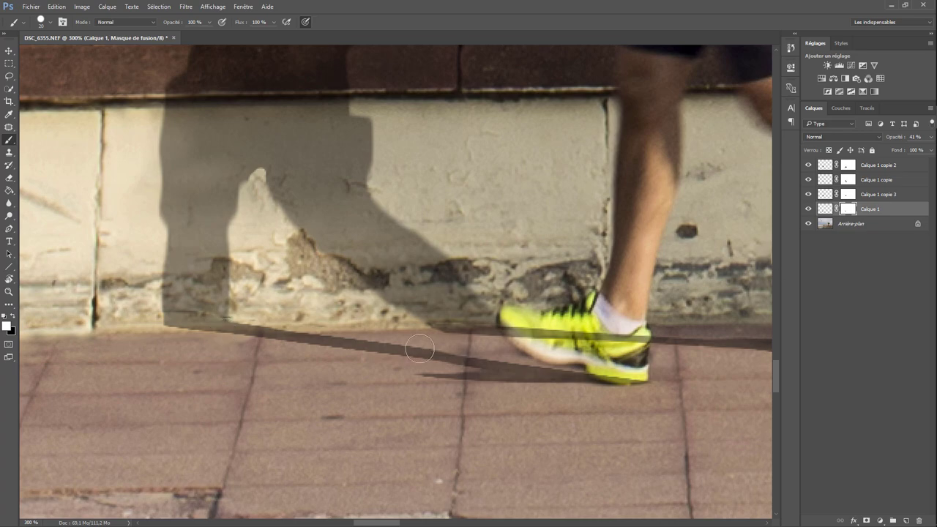
pyautogui.hotkey('ctrl', '-')
pyautogui.hotkey('ctrl', '-')
pyautogui.hotkey('ctrl', '-')
pyautogui.hotkey('ctrl', '-')
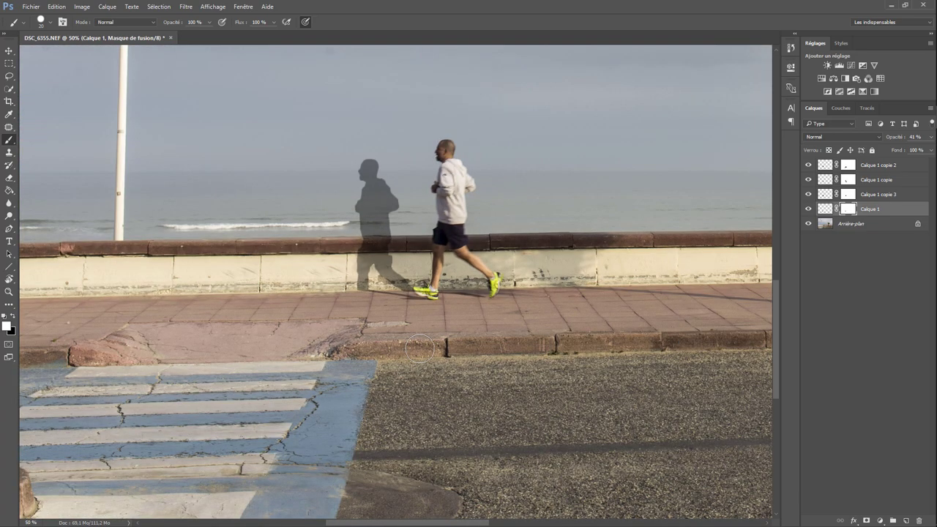
pyautogui.hotkey('ctrl', '-')
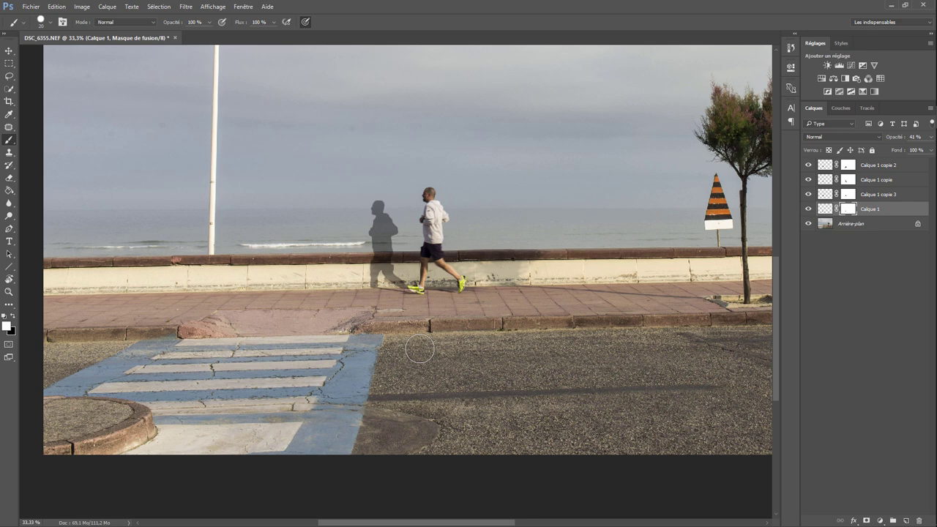
# Select Calque 1 copie 2 through copie 3 and lower their opacity from 41% to 33%.
pyautogui.hotkey('alt', '.')
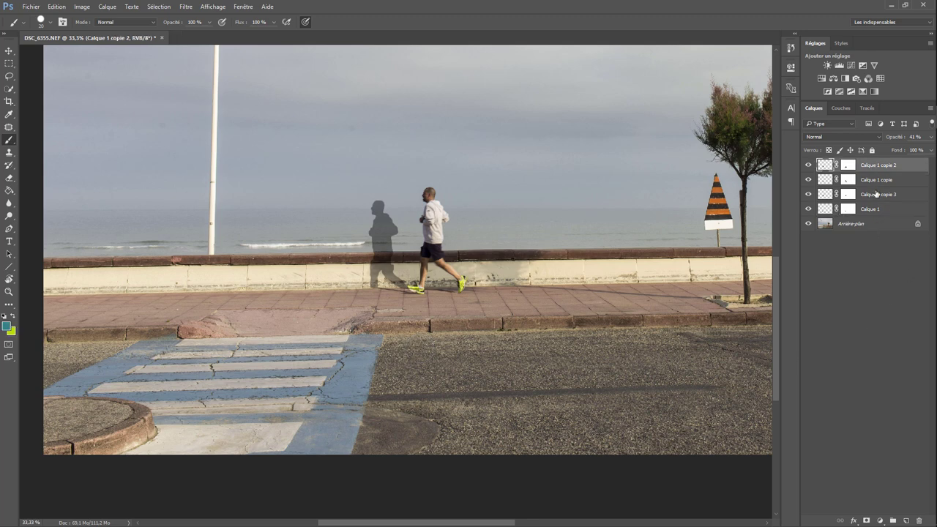
pyautogui.keyDown('shift'); pyautogui.click(878, 196); pyautogui.keyUp('shift')
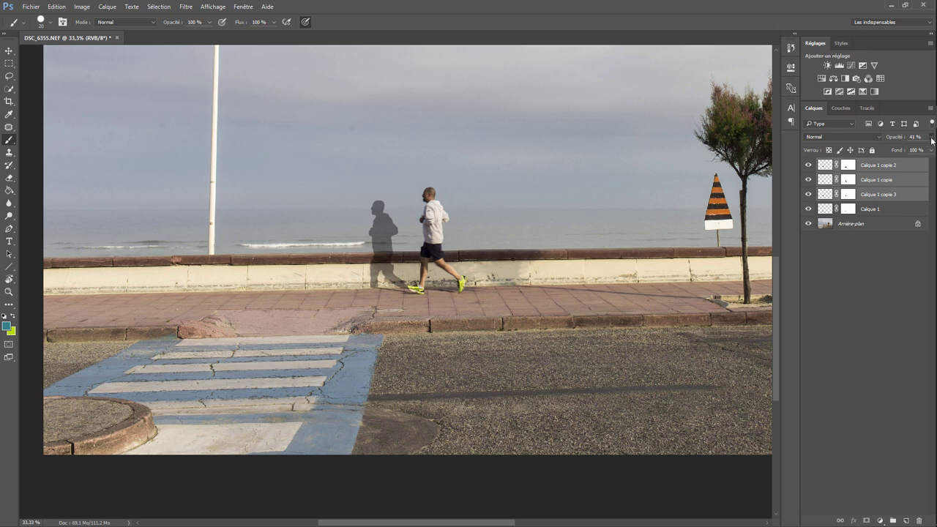
pyautogui.moveTo(933, 139); pyautogui.dragTo(899, 151)
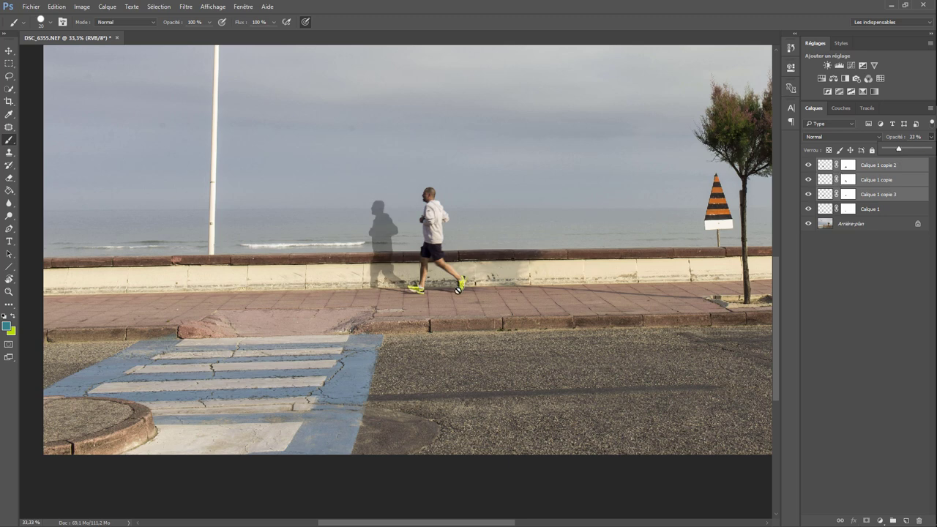
# Paint black on Calque 1's mask to erase the shadow streak across the yellow front shoe.
pyautogui.scroll(2, 458, 291)
pyautogui.scroll(2, 457, 290)
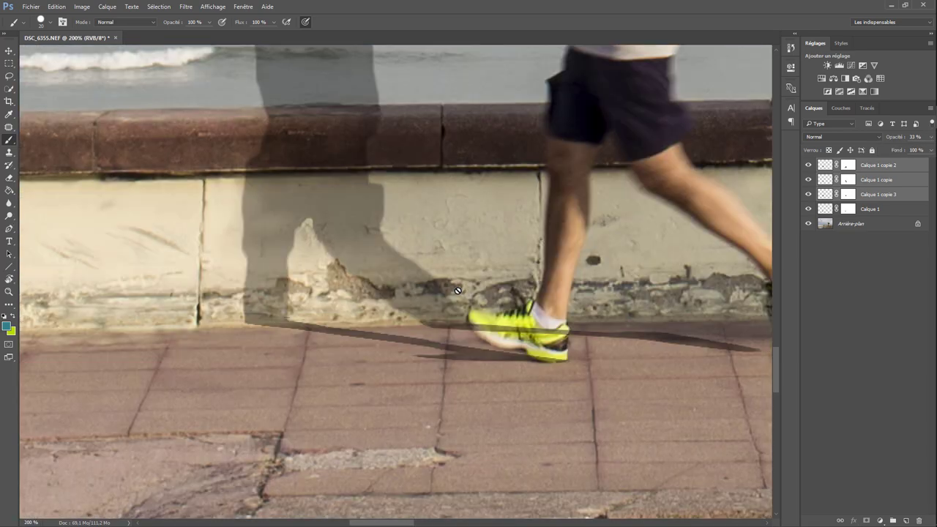
pyautogui.click(845, 213)
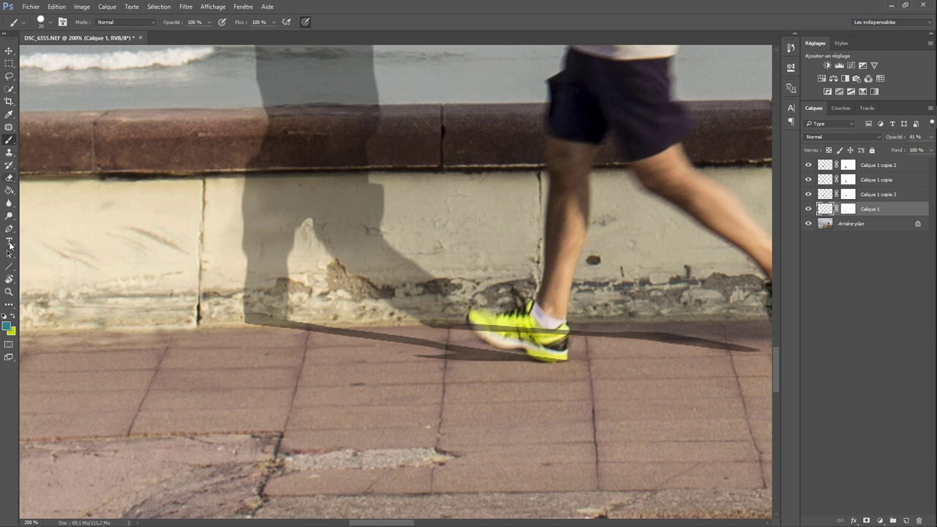
pyautogui.click(848, 209)
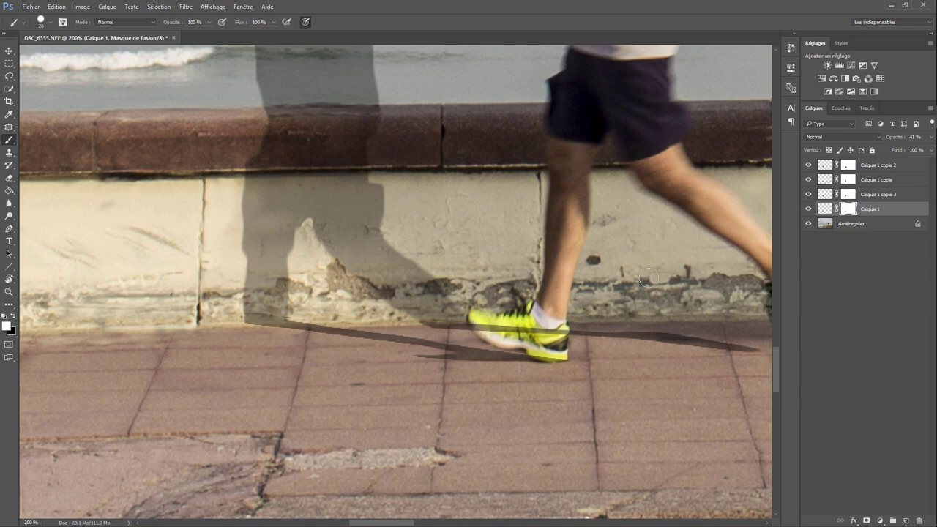
pyautogui.click(13, 319)
pyautogui.moveTo(499, 326); pyautogui.dragTo(551, 329)
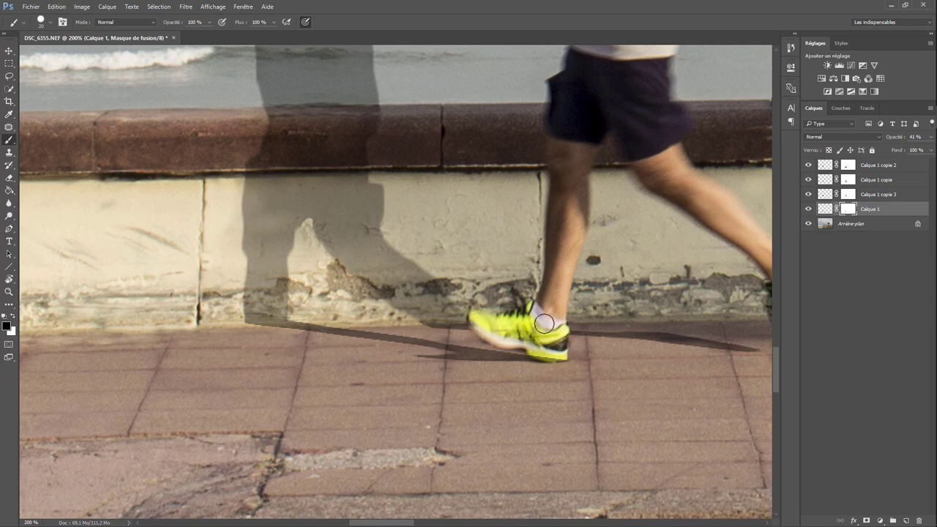
pyautogui.hscroll(1, 544, 324)
pyautogui.hscroll(4, 544, 324)
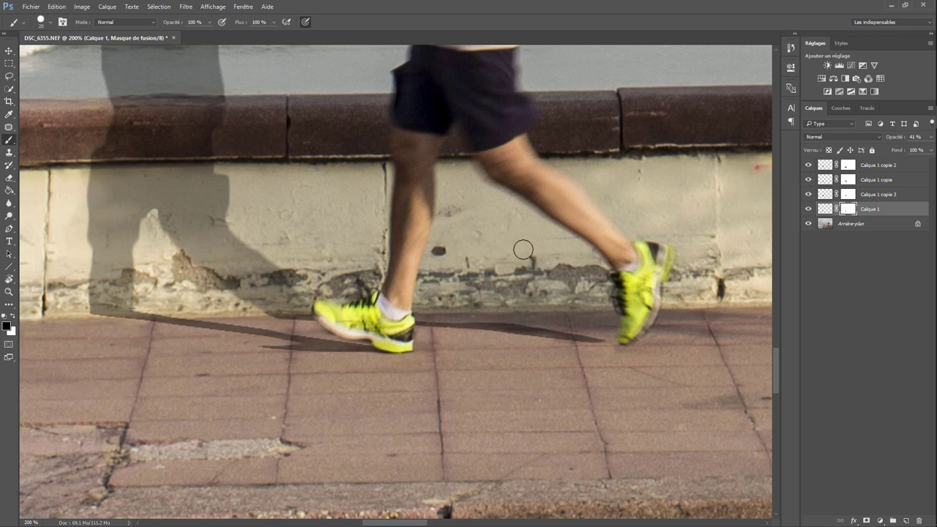
pyautogui.click(874, 211)
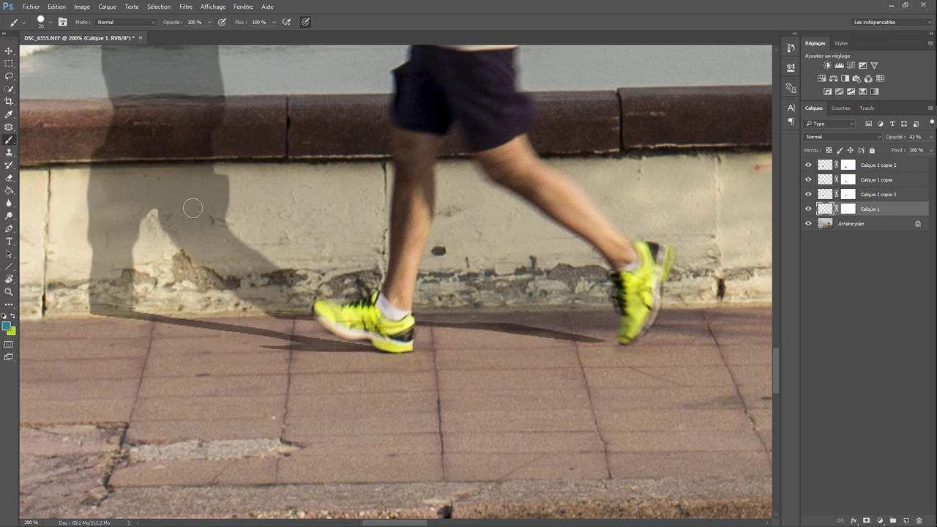
# Apply a Flou gaussien with a radius of about 1.6 px to Calque 1.
pyautogui.click(186, 7)
pyautogui.moveTo(191, 142)
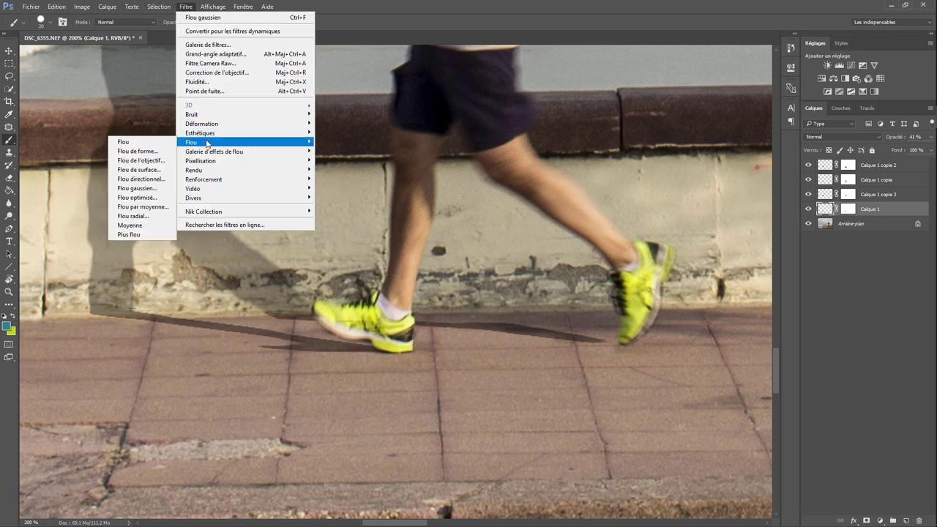
pyautogui.click(164, 190)
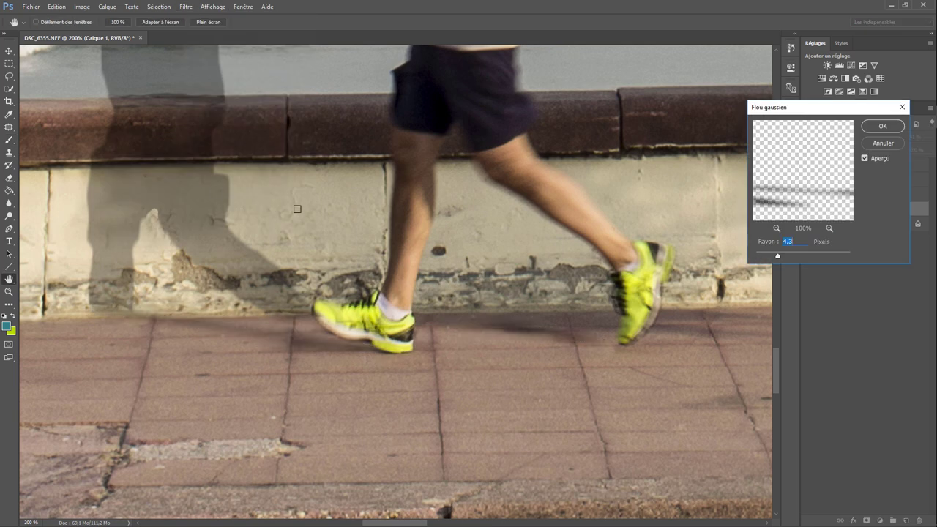
pyautogui.moveTo(777, 258); pyautogui.dragTo(761, 259)
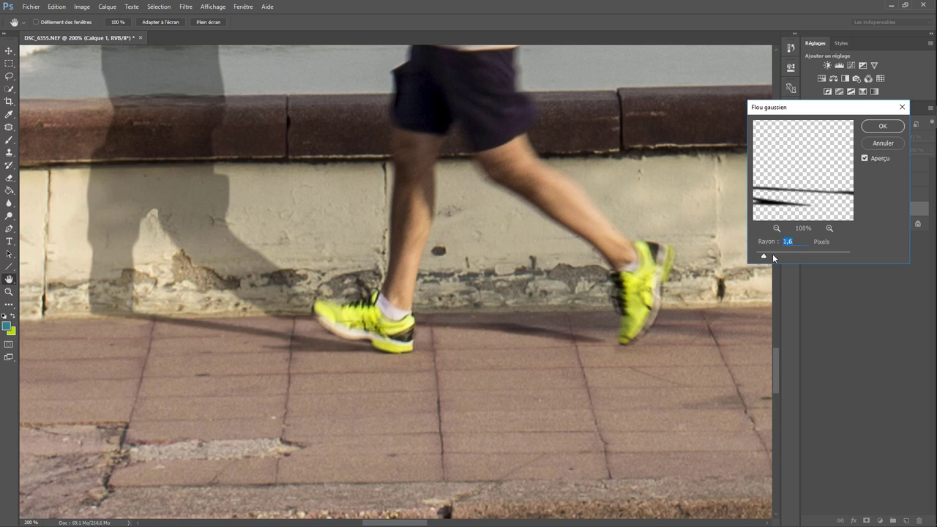
pyautogui.click(883, 126)
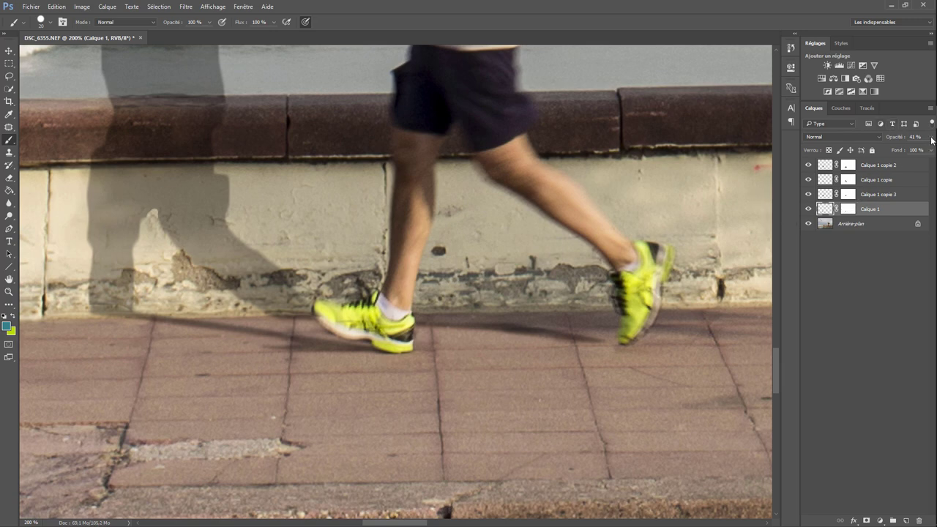
# Reselect the ground shadow layer Calque 1 and target its layer mask.
pyautogui.click(876, 168)
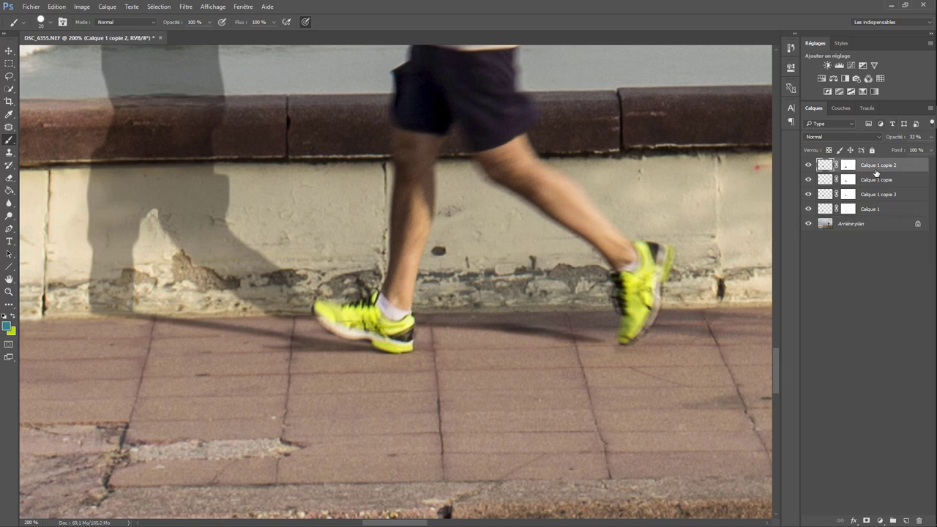
pyautogui.click(871, 210)
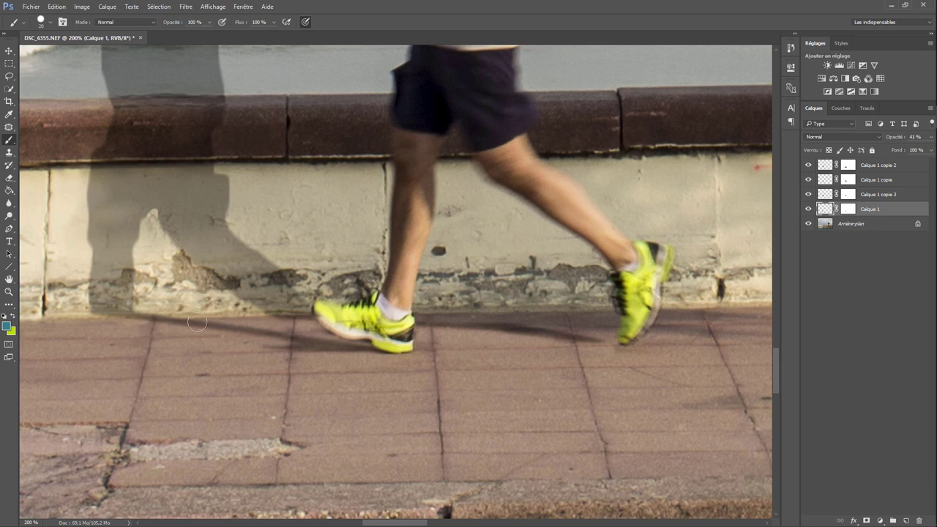
pyautogui.click(847, 208)
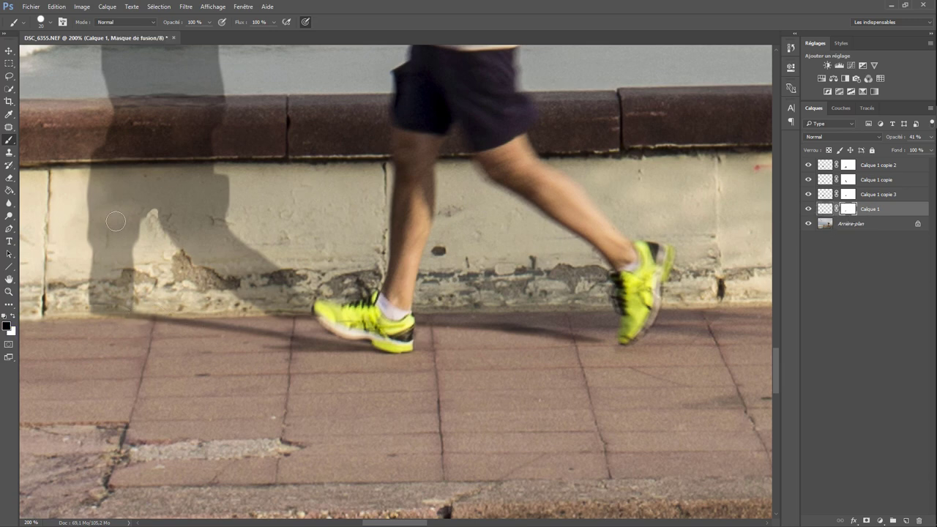
# Set the brush to 22% opacity and 24% flow, then zoom out to view the runner.
pyautogui.click(210, 23)
pyautogui.moveTo(208, 35); pyautogui.dragTo(189, 35)
pyautogui.click(274, 22)
pyautogui.moveTo(243, 37); pyautogui.dragTo(238, 37)
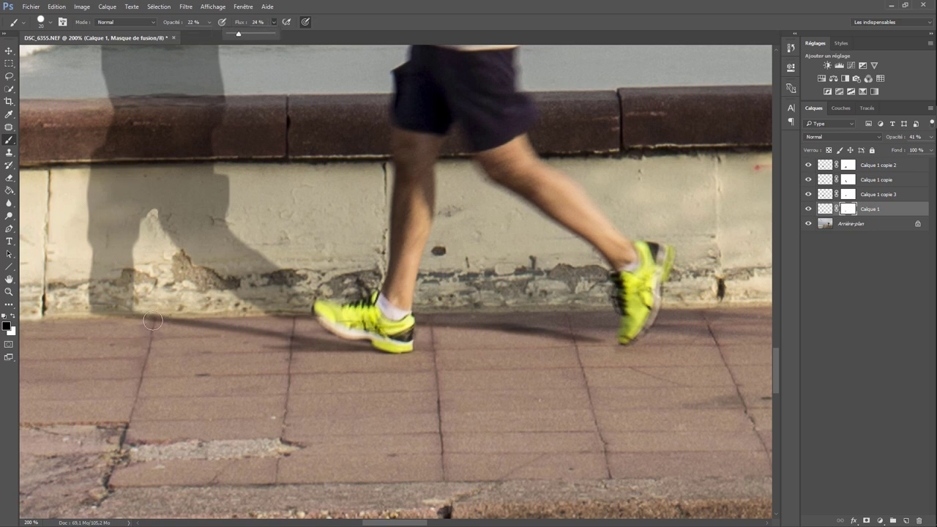
pyautogui.click(189, 316)
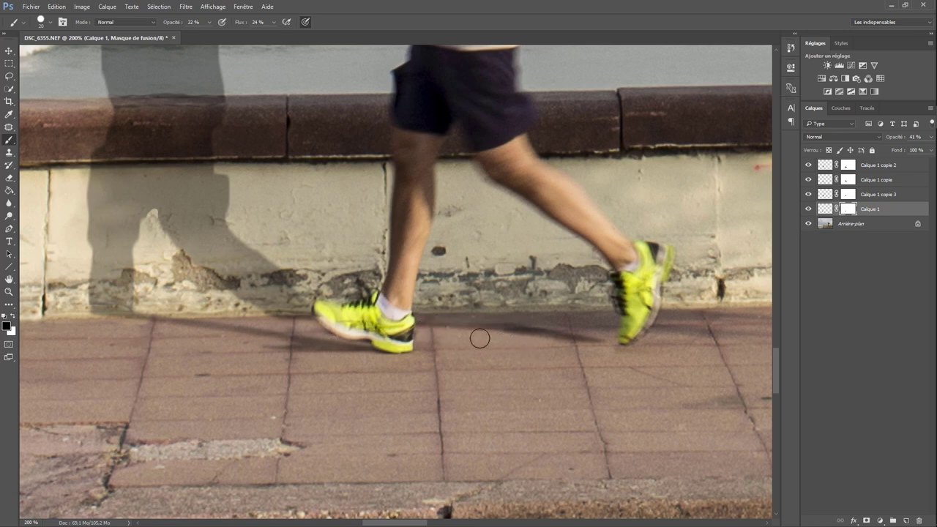
pyautogui.hotkey('ctrl', '-')
pyautogui.hotkey('ctrl', '-')
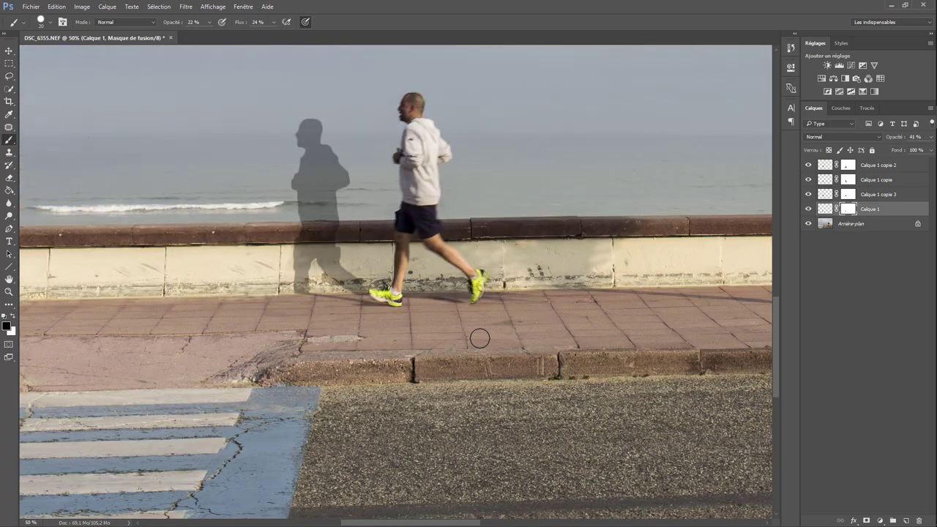
pyautogui.hotkey('ctrl', '-')
pyautogui.hotkey('ctrl', '-')
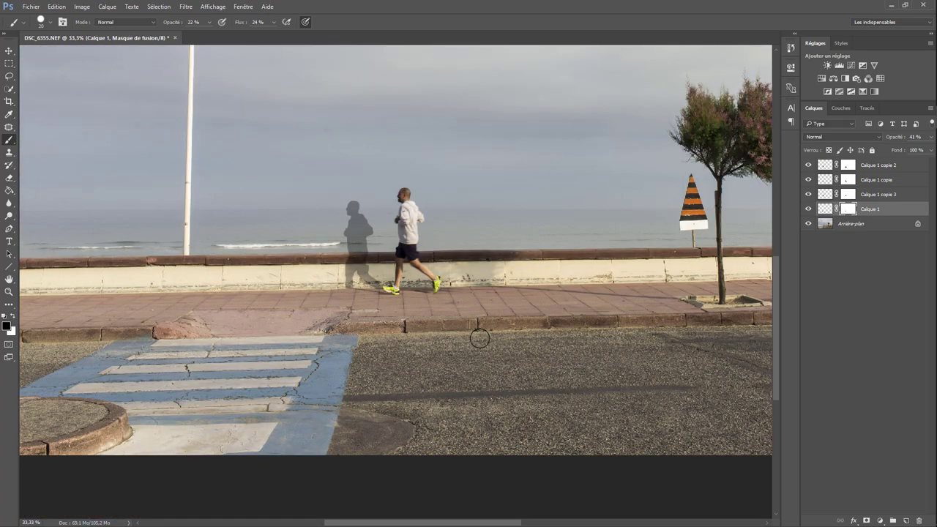
pyautogui.hotkey('ctrl', '+')
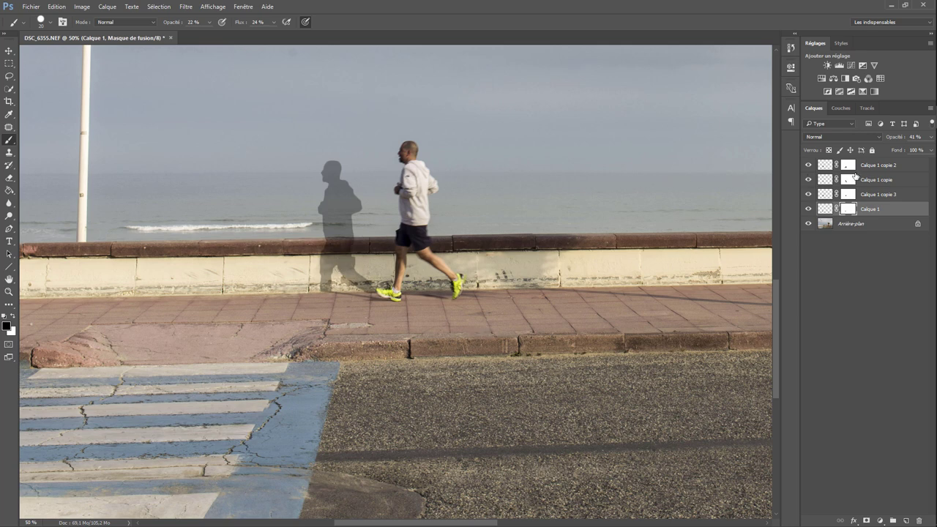
# Merge the three wall-shadow copy layers into a single Calque 1 copie 2.
pyautogui.click(876, 169)
pyautogui.keyDown('shift'); pyautogui.click(875, 194); pyautogui.keyUp('shift')
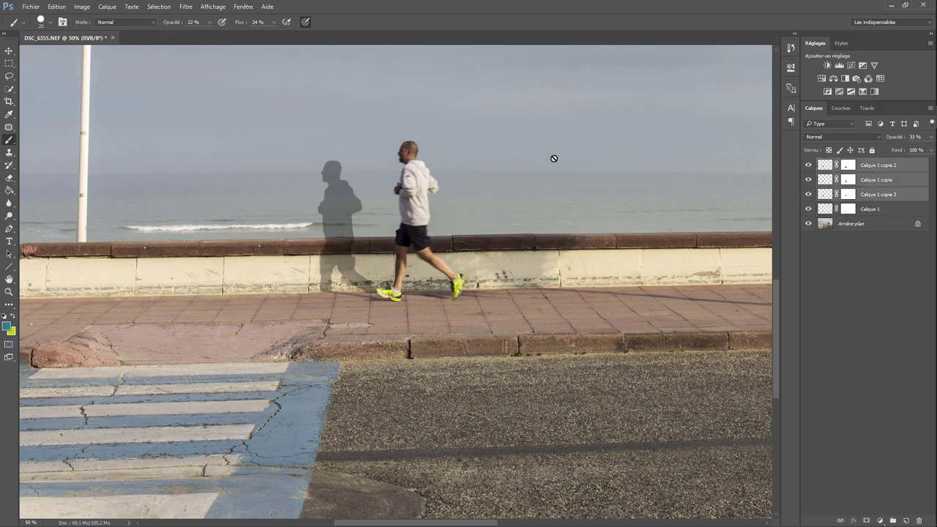
pyautogui.click(187, 7)
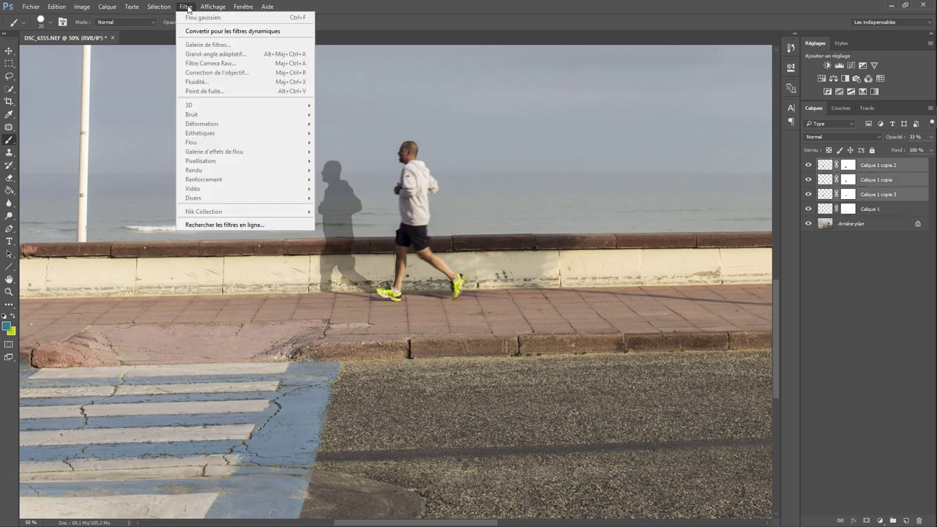
pyautogui.rightClick(865, 196)
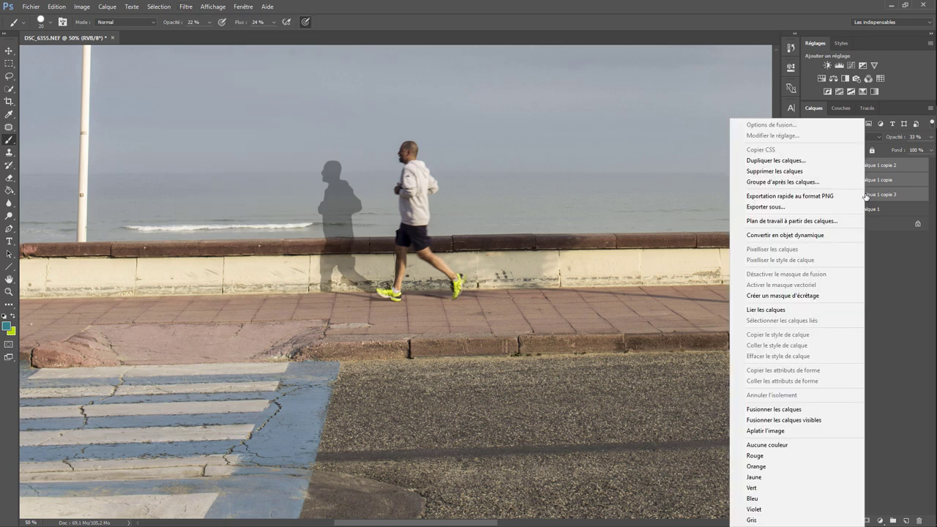
pyautogui.click(794, 409)
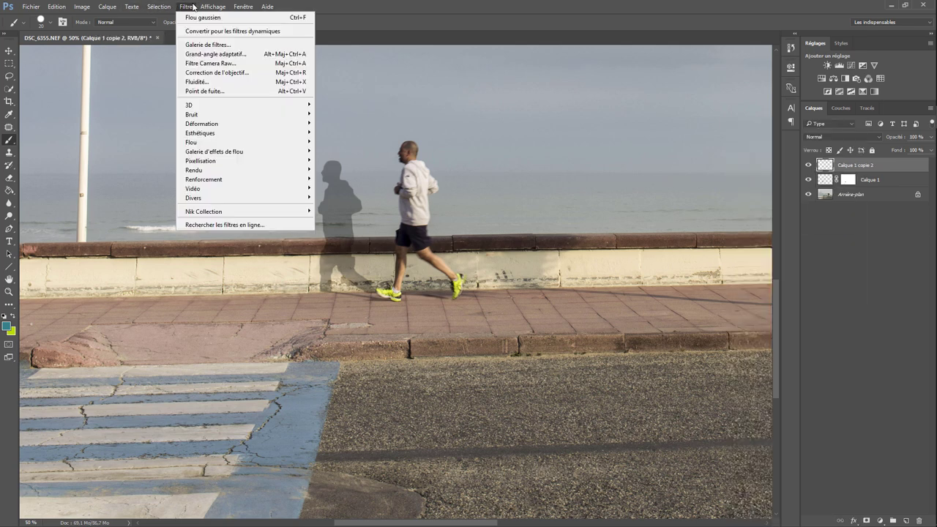
# Soften the merged shadow with a 4.2 px Gaussian Blur.
pyautogui.click(186, 7)
pyautogui.moveTo(191, 142)
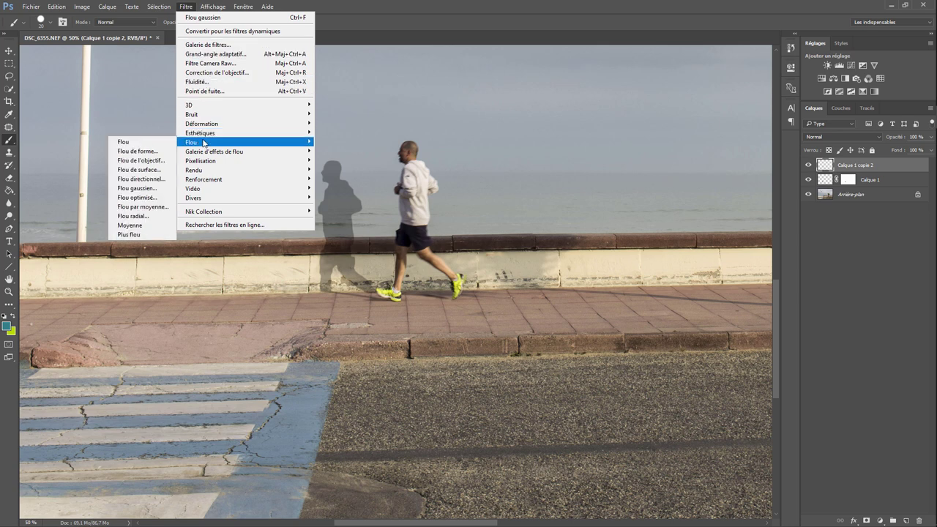
pyautogui.click(155, 188)
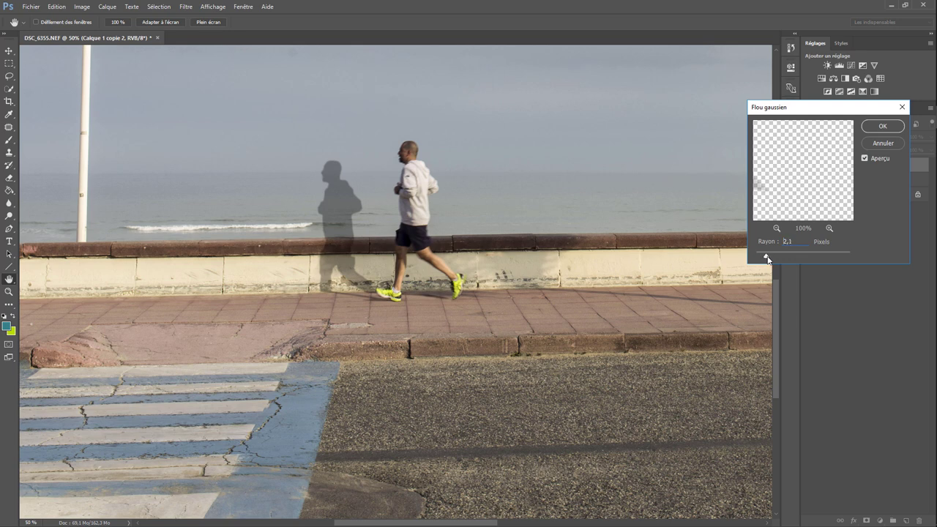
pyautogui.moveTo(770, 259); pyautogui.dragTo(778, 258)
pyautogui.click(883, 127)
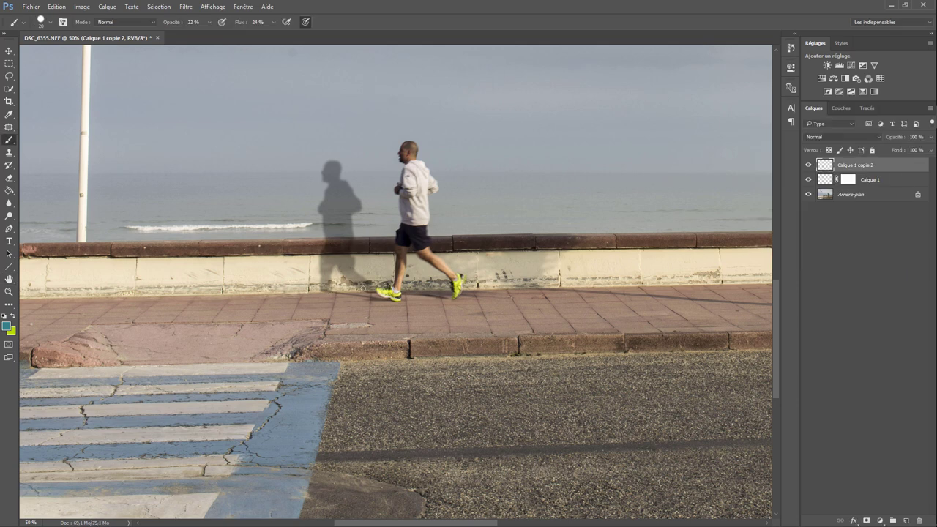
pyautogui.click(850, 183)
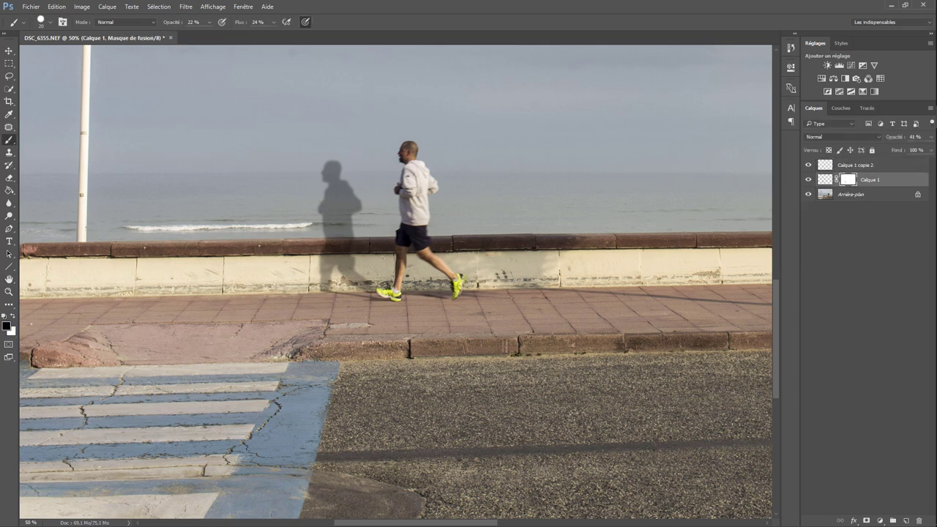
pyautogui.scroll(1, 342, 277)
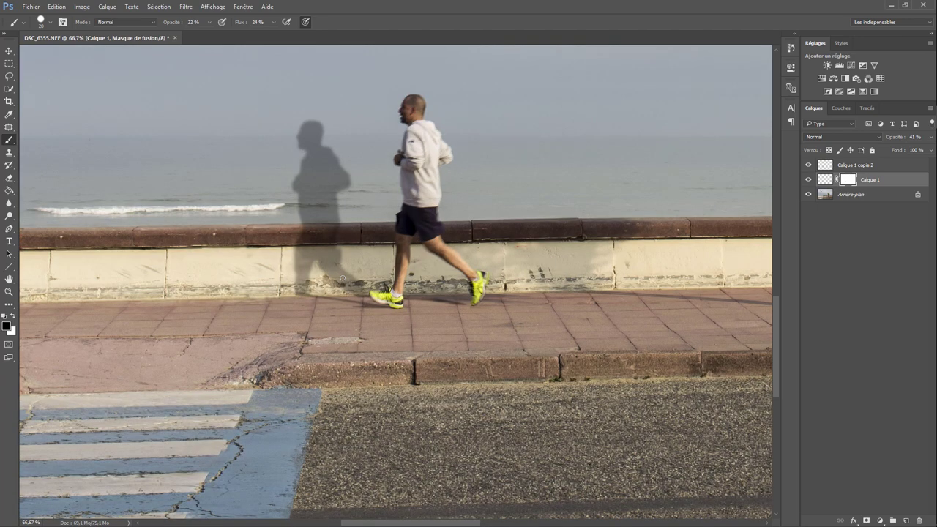
pyautogui.scroll(3, 342, 277)
pyautogui.moveTo(109, 300); pyautogui.dragTo(432, 294)
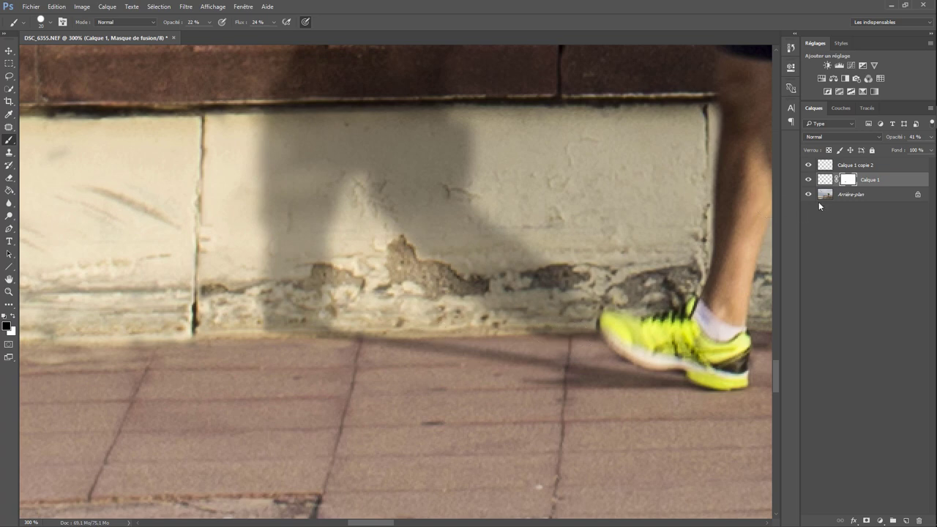
pyautogui.click(852, 166)
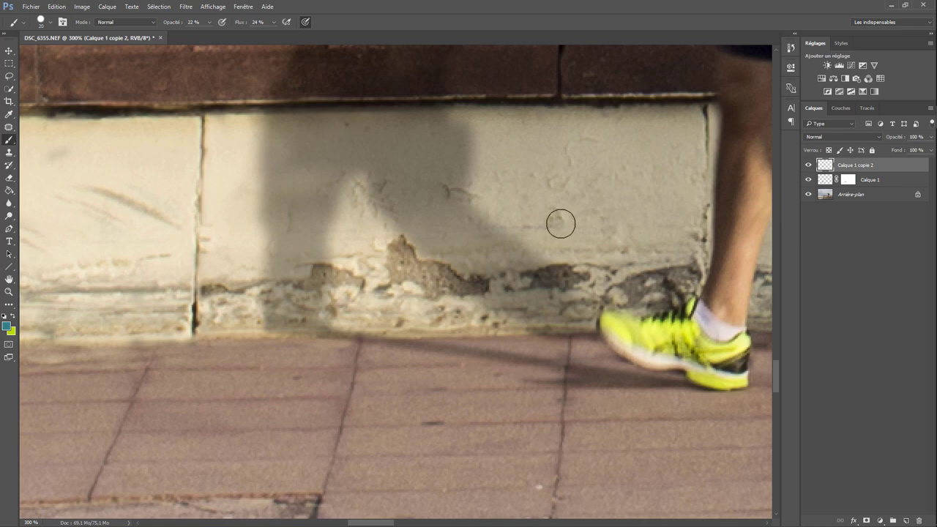
pyautogui.click(865, 180)
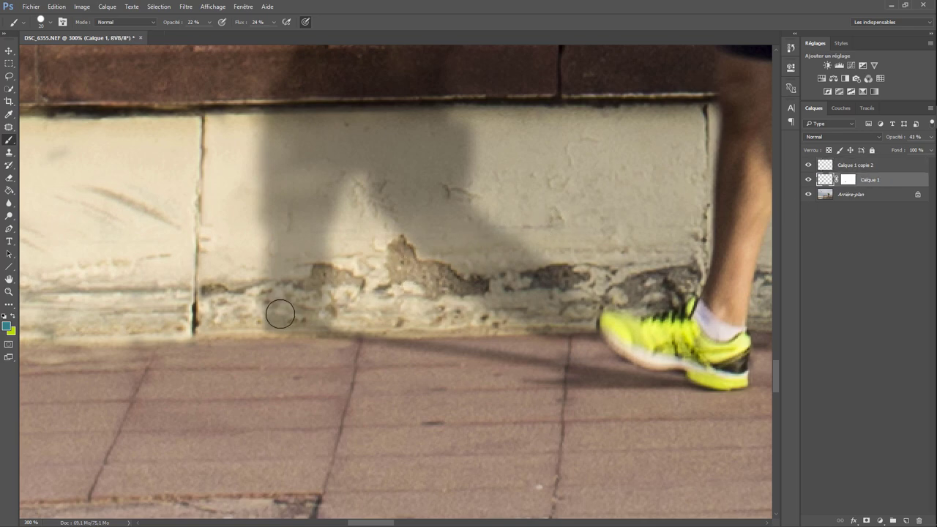
pyautogui.scroll(-1, 297, 306)
pyautogui.moveTo(292, 302)
pyautogui.mouseDown()
pyautogui.moveTo(307, 306)
pyautogui.moveTo(311, 296)
pyautogui.mouseUp()
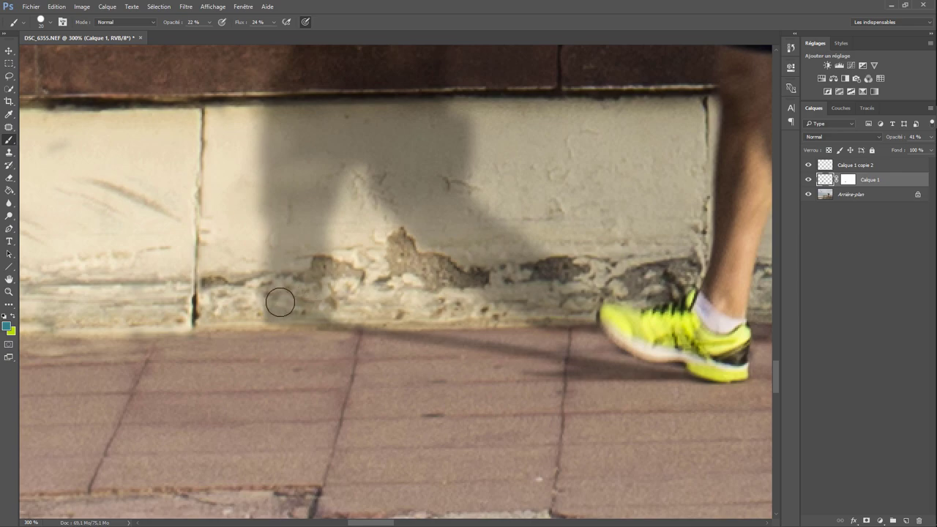
pyautogui.scroll(-1, 310, 296)
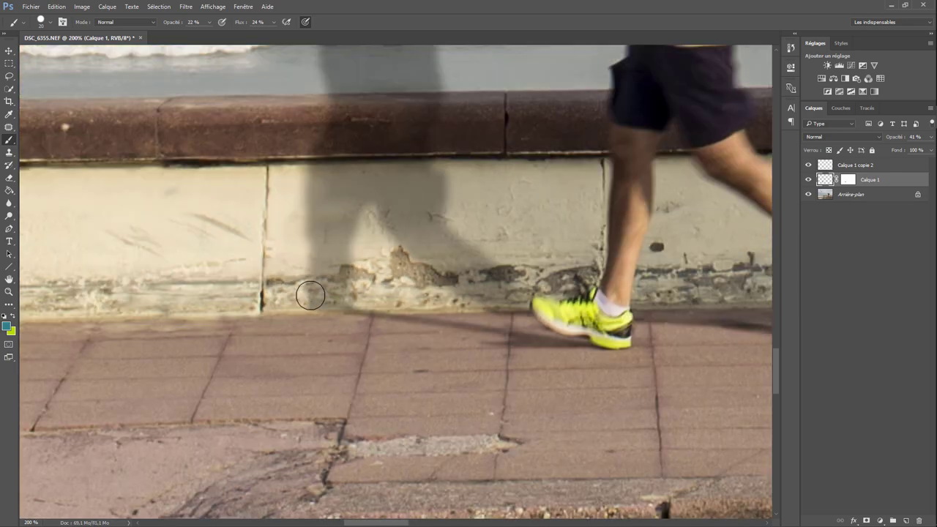
pyautogui.scroll(-3, 311, 295)
pyautogui.scroll(-1, 310, 296)
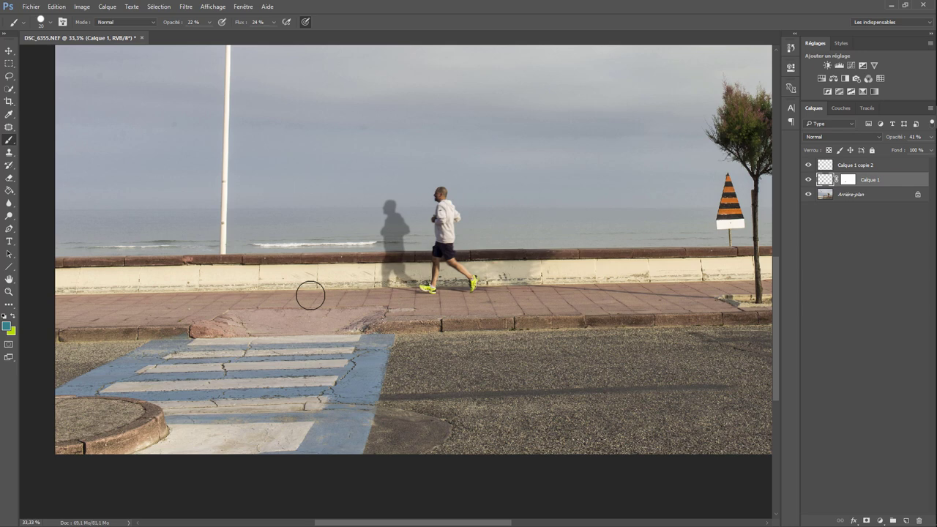
pyautogui.scroll(-1, 310, 296)
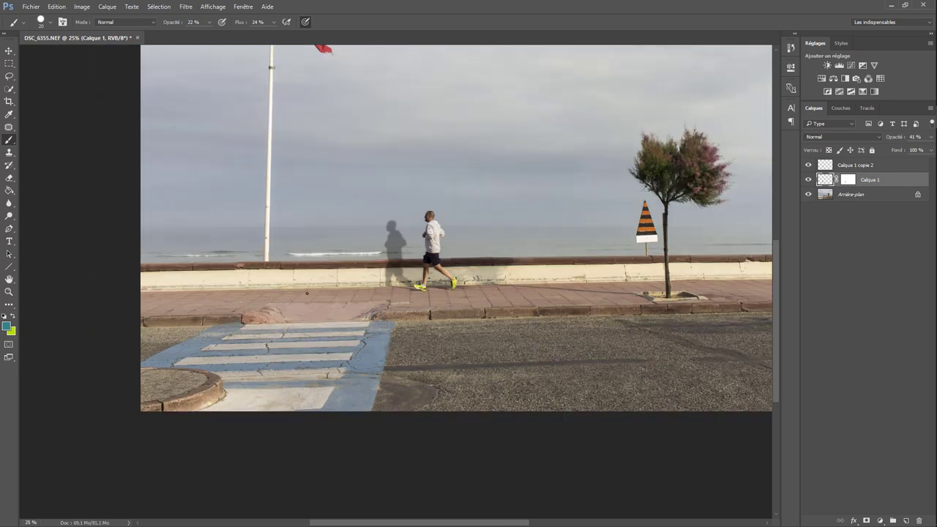
pyautogui.moveTo(515, 203); pyautogui.dragTo(402, 282)
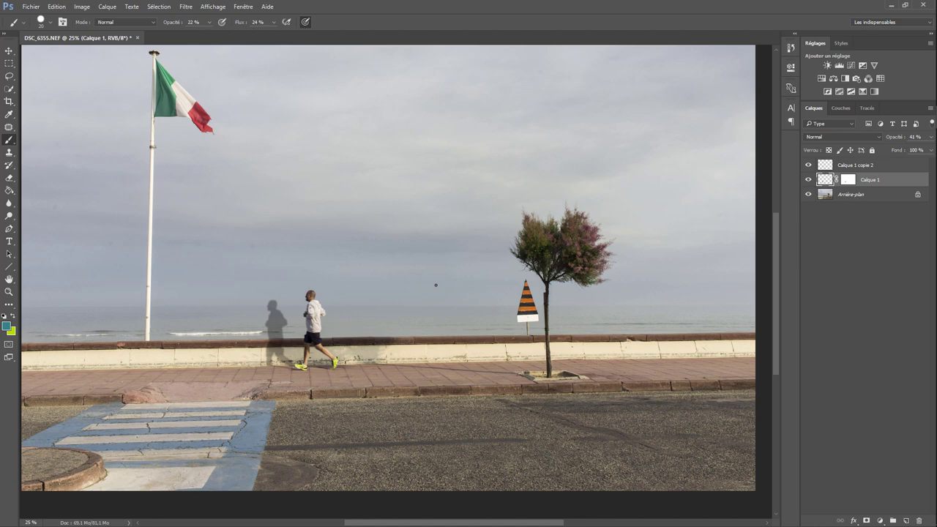
pyautogui.scroll(2, 436, 284)
pyautogui.scroll(1, 436, 285)
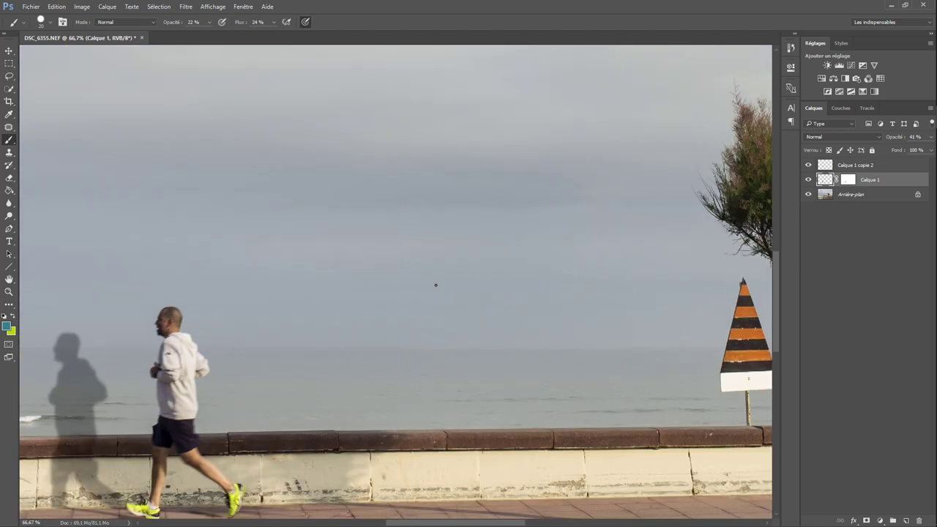
pyautogui.scroll(-1, 436, 285)
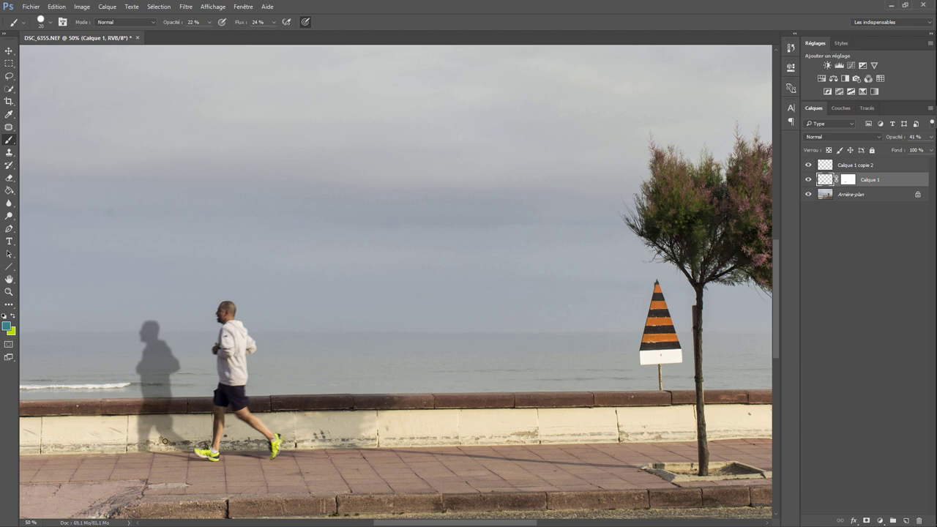
pyautogui.scroll(1, 165, 441)
pyautogui.scroll(1, 146, 443)
pyautogui.moveTo(125, 444)
pyautogui.mouseDown()
pyautogui.moveTo(515, 318)
pyautogui.moveTo(553, 234)
pyautogui.mouseUp()
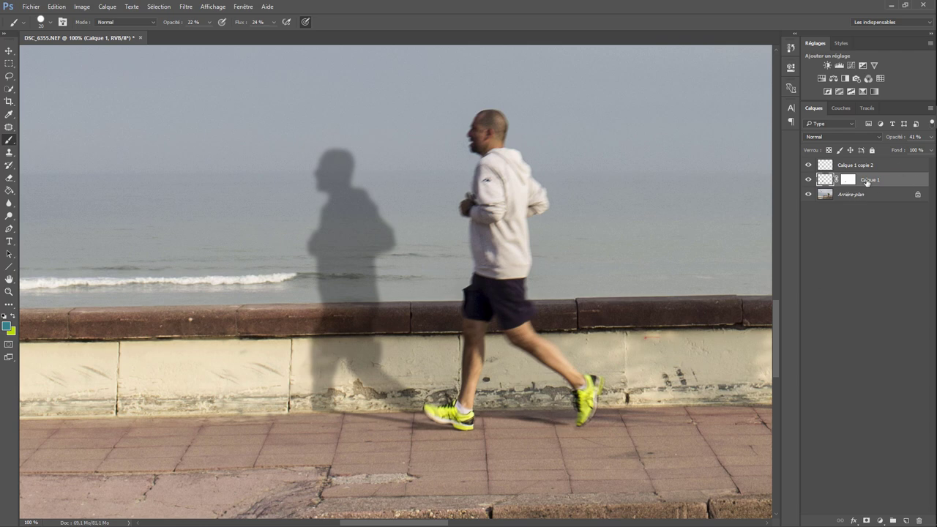
# Warp the shadow's lower edge near the front shoe upward and commit the Déformation.
pyautogui.click(57, 8)
pyautogui.moveTo(74, 207)
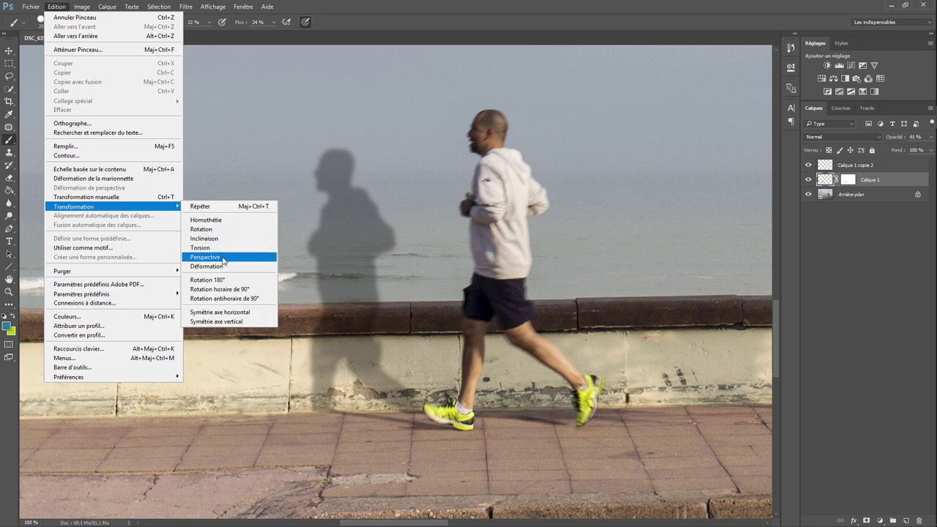
pyautogui.click(206, 265)
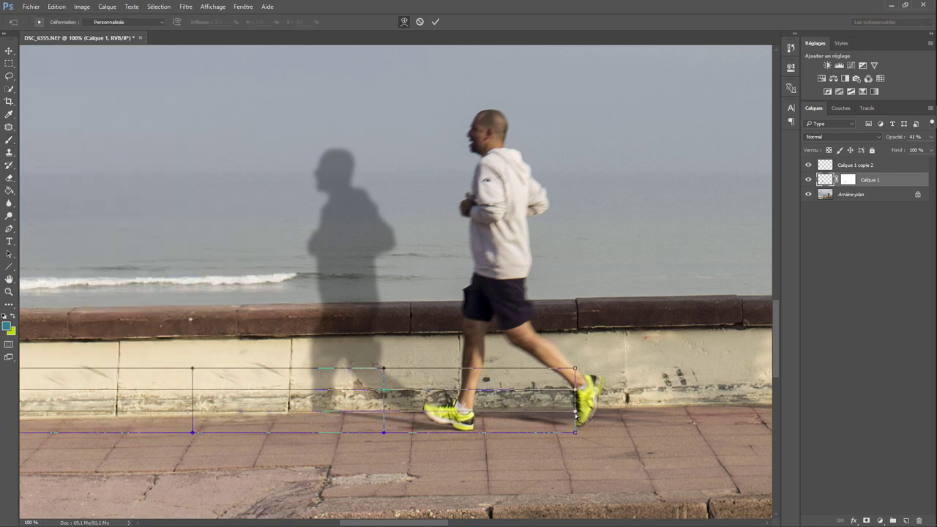
pyautogui.moveTo(576, 412); pyautogui.dragTo(596, 417)
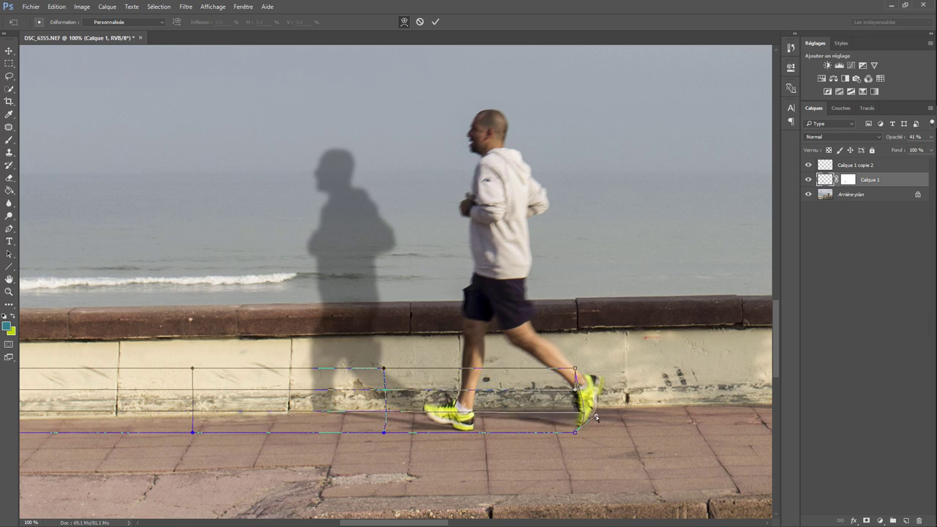
pyautogui.moveTo(576, 372); pyautogui.dragTo(576, 355)
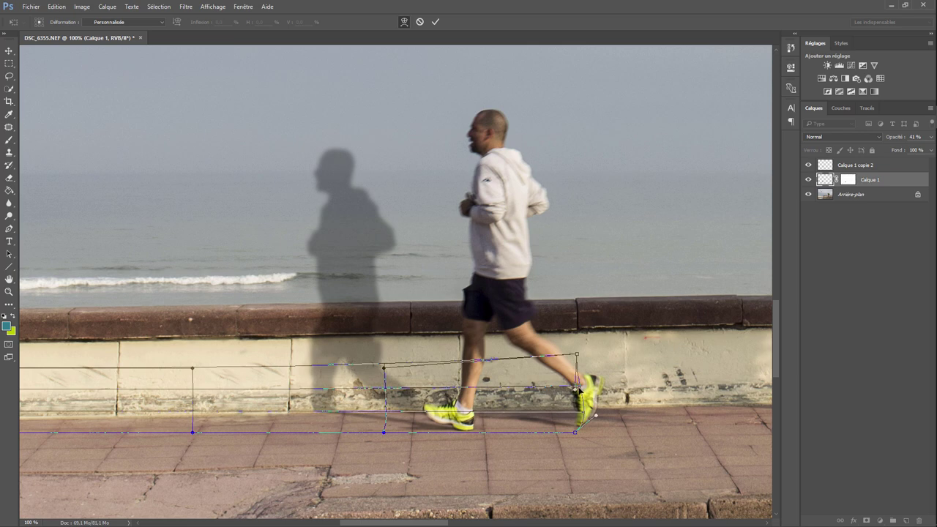
pyautogui.moveTo(579, 388); pyautogui.dragTo(580, 383)
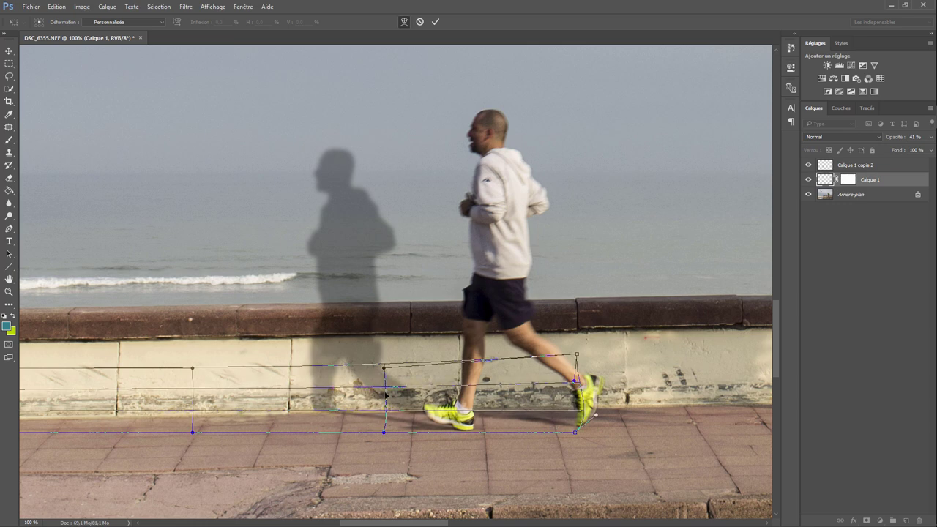
pyautogui.press('b')
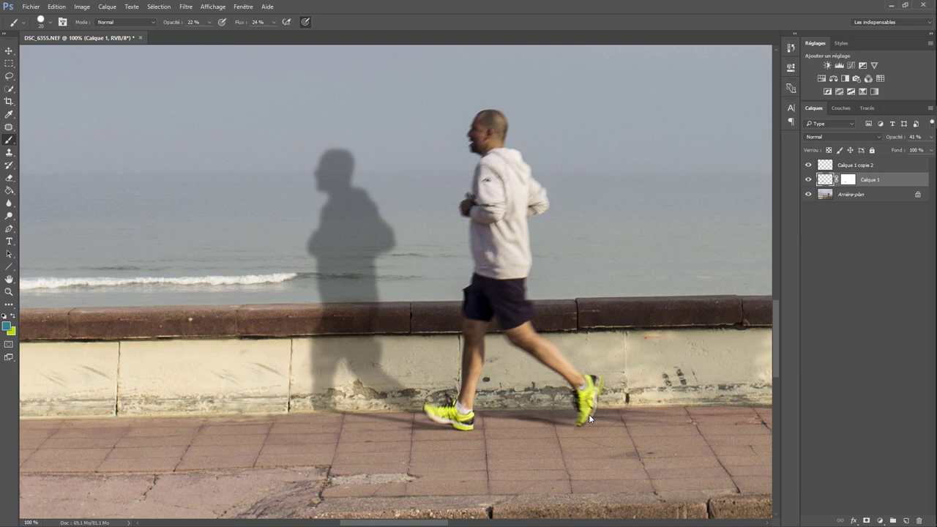
pyautogui.hotkey('ctrl', '-')
pyautogui.hotkey('ctrl', '-')
pyautogui.hotkey('ctrl', '-')
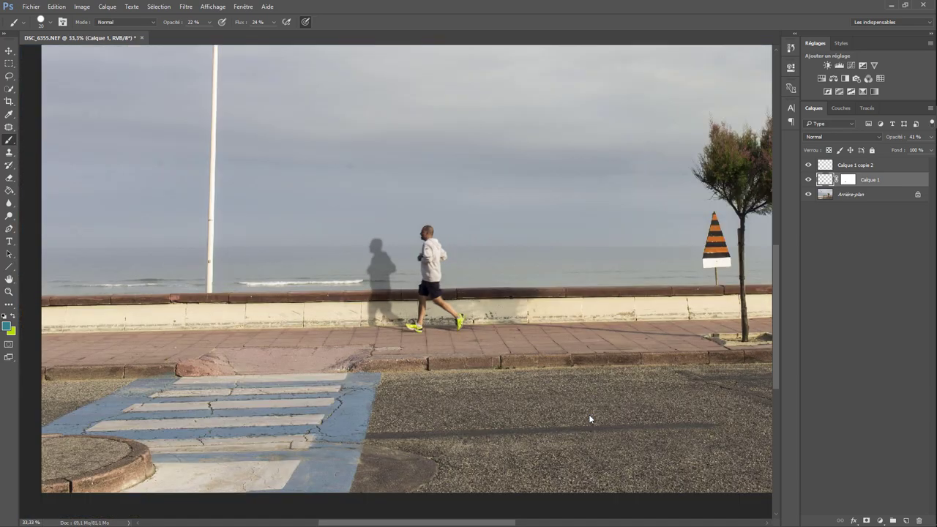
pyautogui.hotkey('ctrl', '+')
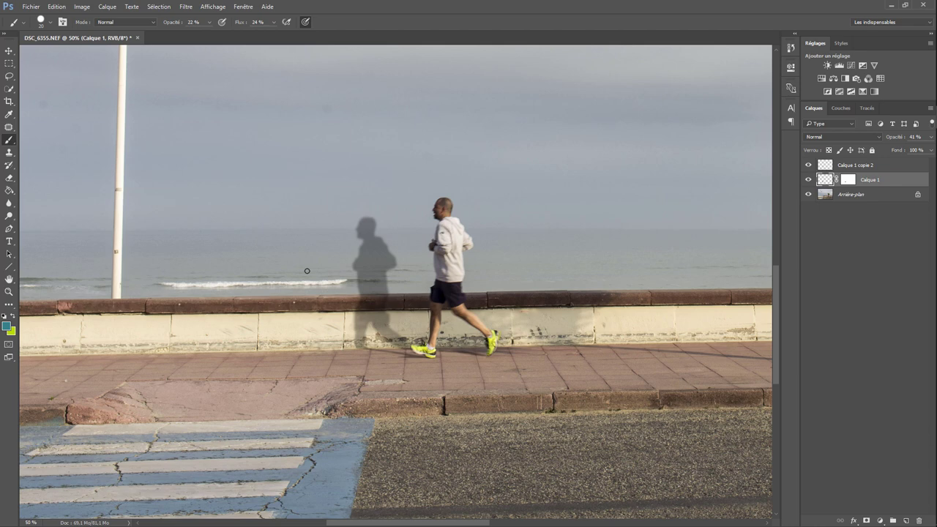
pyautogui.hotkey('ctrl', '-')
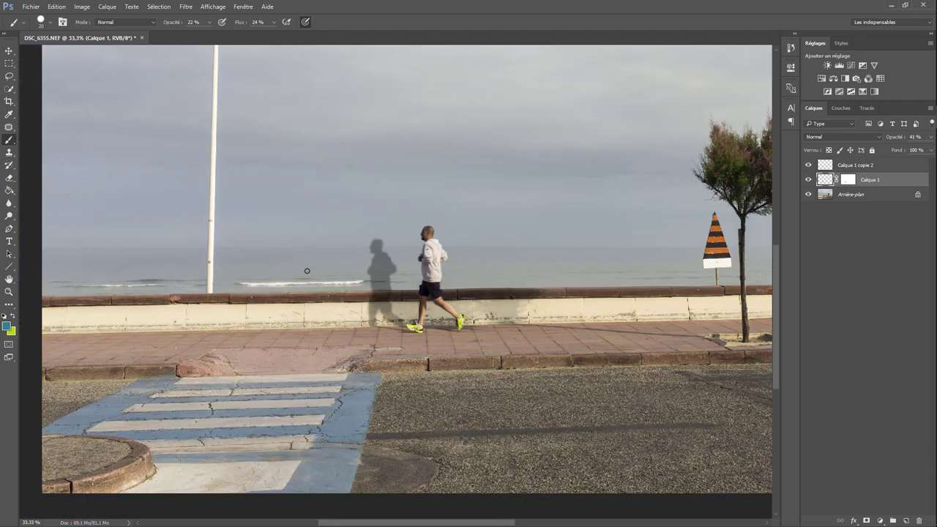
pyautogui.hotkey('ctrl', '1')
pyautogui.hotkey('ctrl', '+')
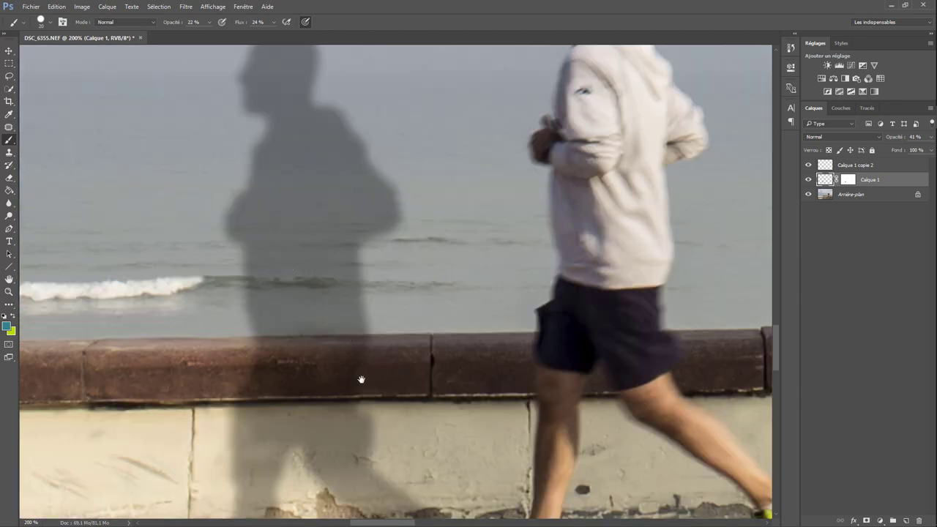
# Pan to the wall base, target Calque 1's layer mask, and fit the photo on screen.
pyautogui.moveTo(359, 380); pyautogui.dragTo(362, 241)
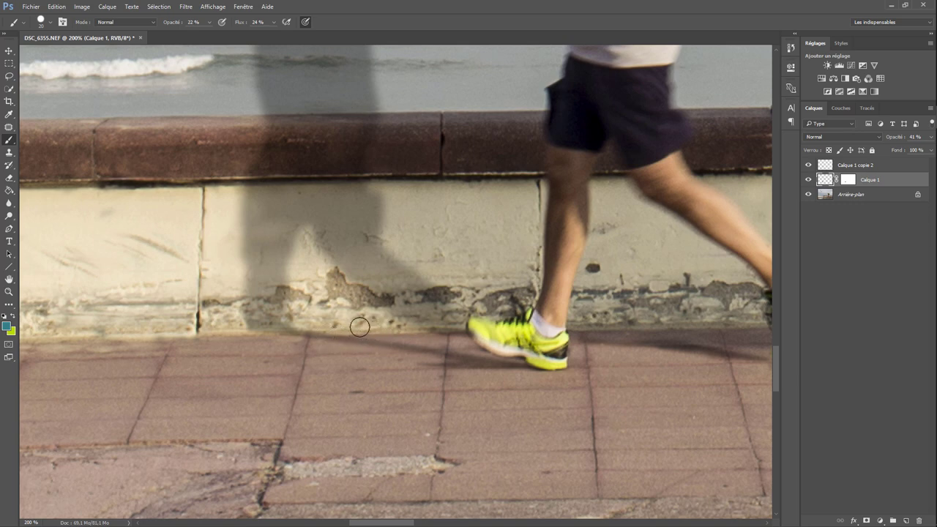
pyautogui.click(847, 180)
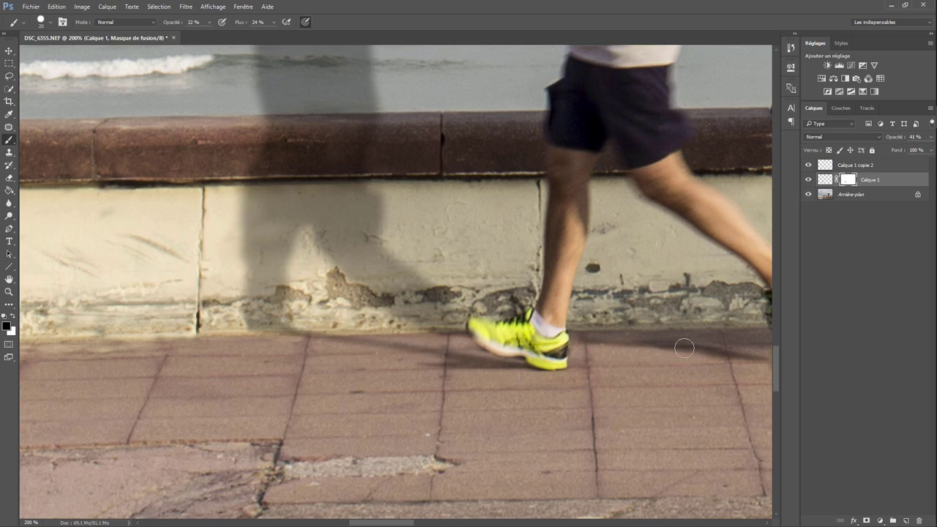
pyautogui.hotkey('ctrl', '0')
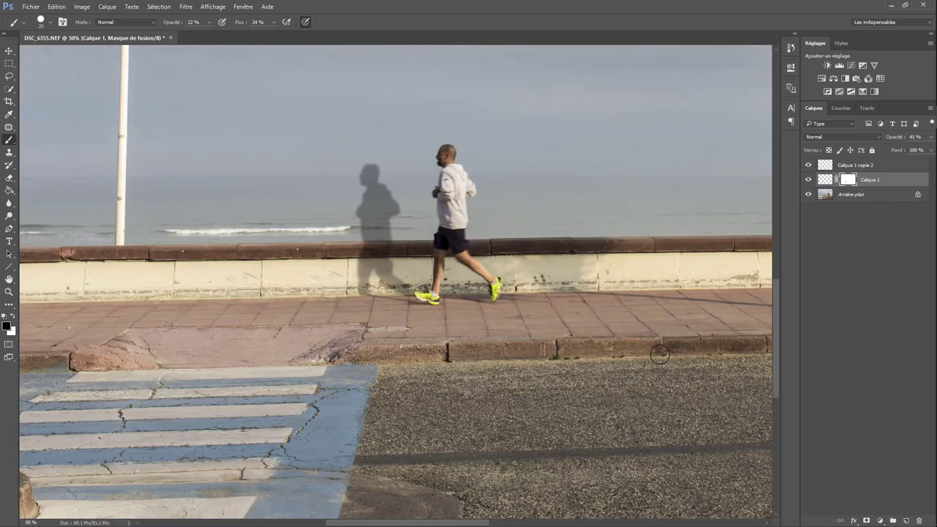